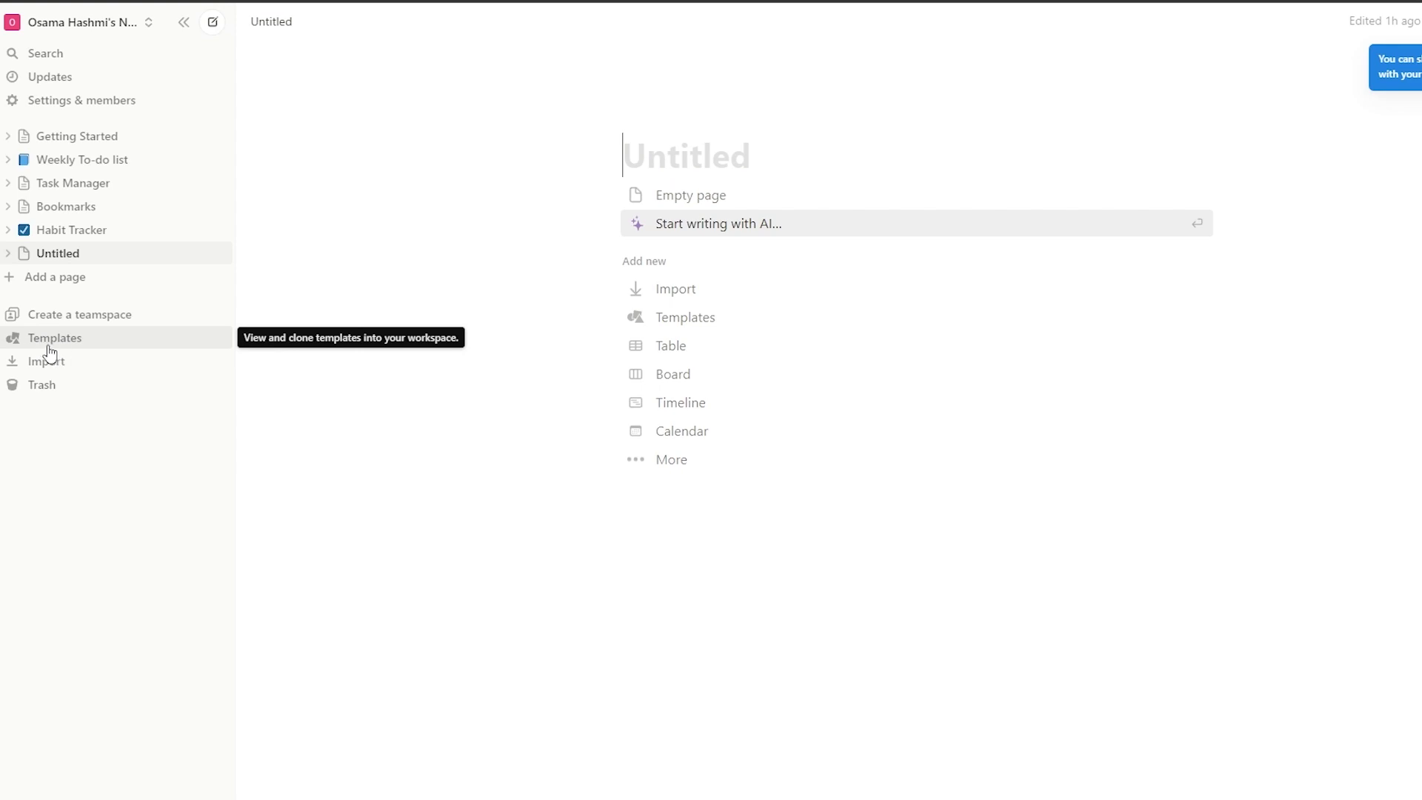
Add a new blank page and preview the Habit Tracker template from the Life category.
{"action": "left_click", "coordinate": [73, 286]}
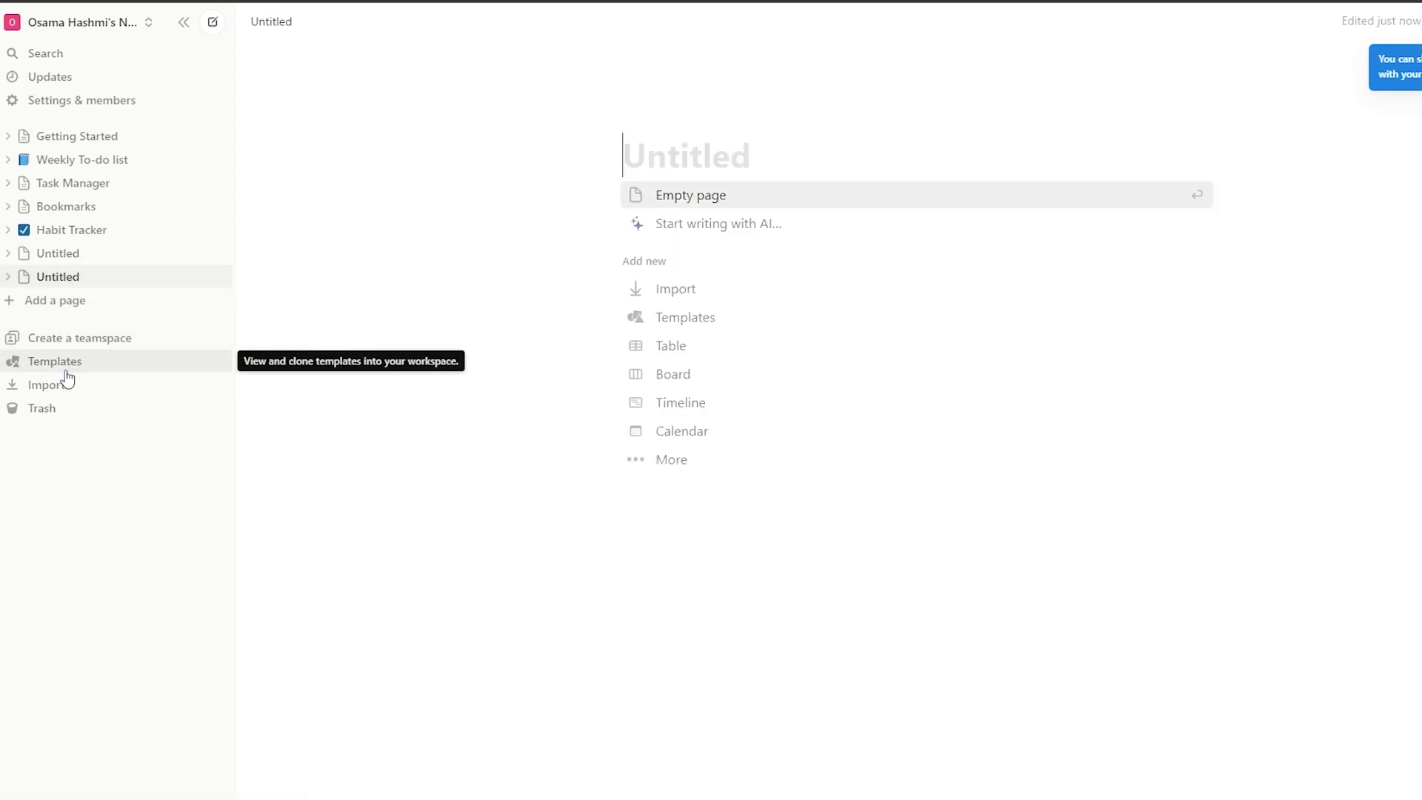
{"action": "left_click", "coordinate": [67, 370]}
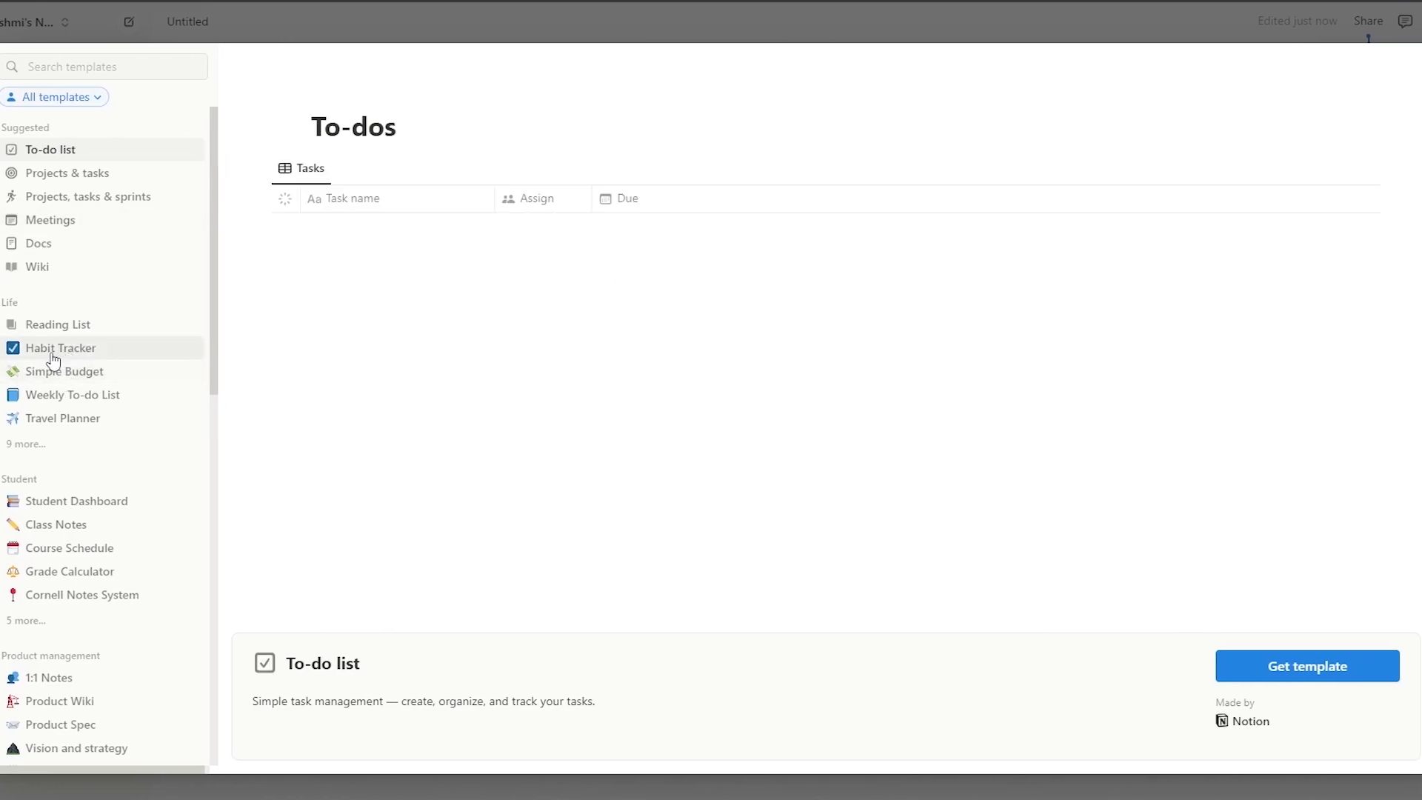
{"action": "left_click_drag", "start_coordinate": [2, 304], "coordinate": [21, 306]}
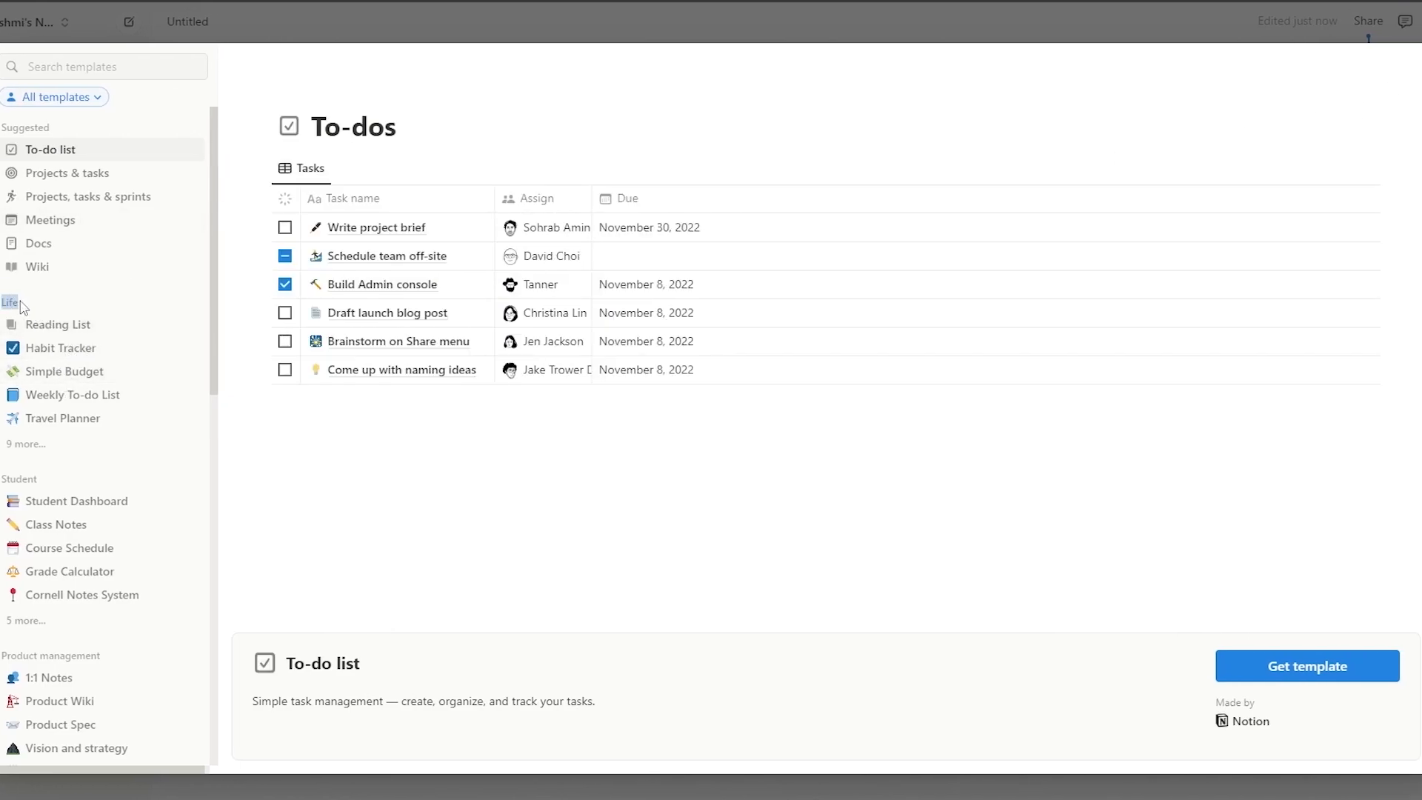
{"action": "left_click", "coordinate": [79, 353]}
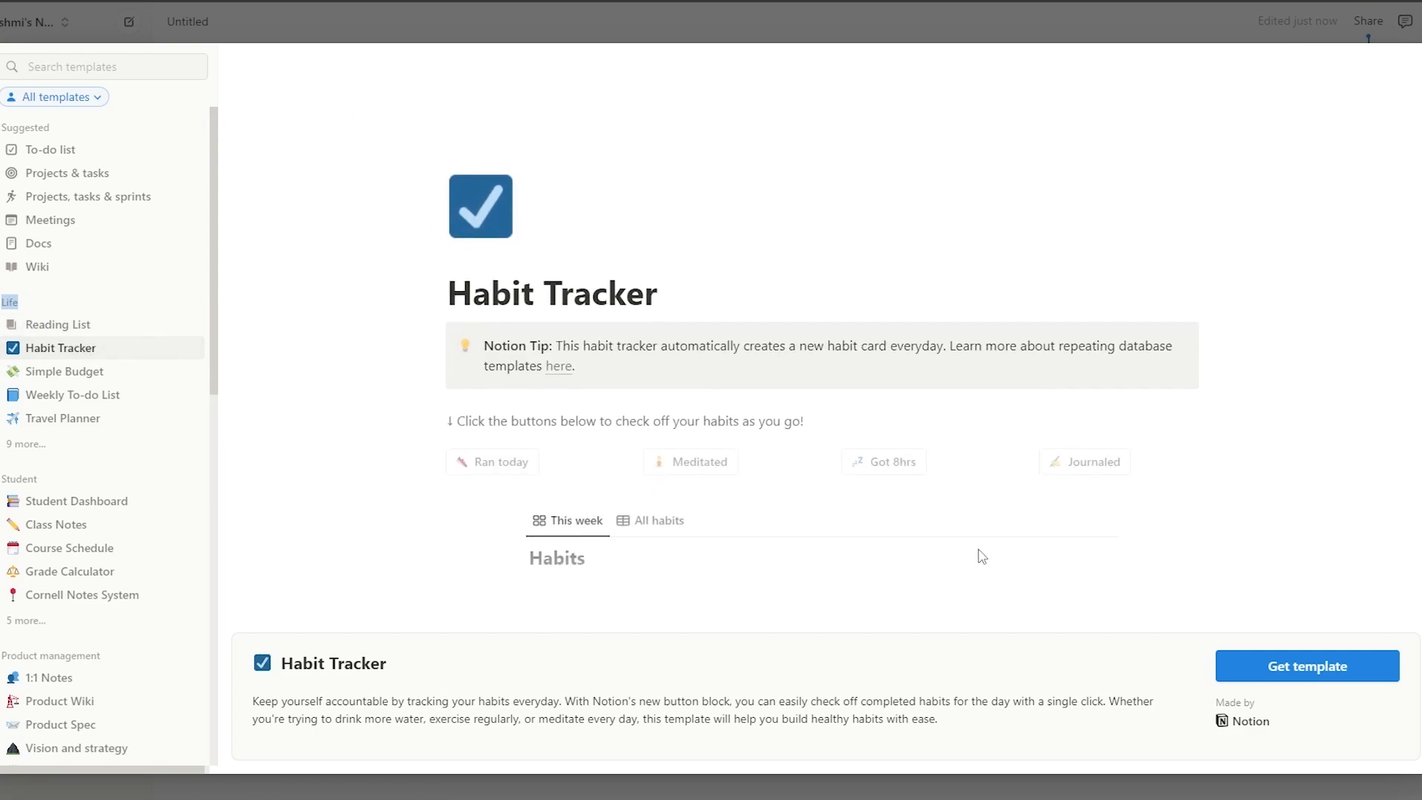
Look through the Habit Tracker template preview and add the template to the workspace.
{"action": "scroll", "coordinate": [912, 554], "scroll_direction": "down", "scroll_amount": 5}
{"action": "scroll", "coordinate": [682, 362], "scroll_direction": "up", "scroll_amount": 2}
{"action": "scroll", "coordinate": [706, 440], "scroll_direction": "down", "scroll_amount": 2}
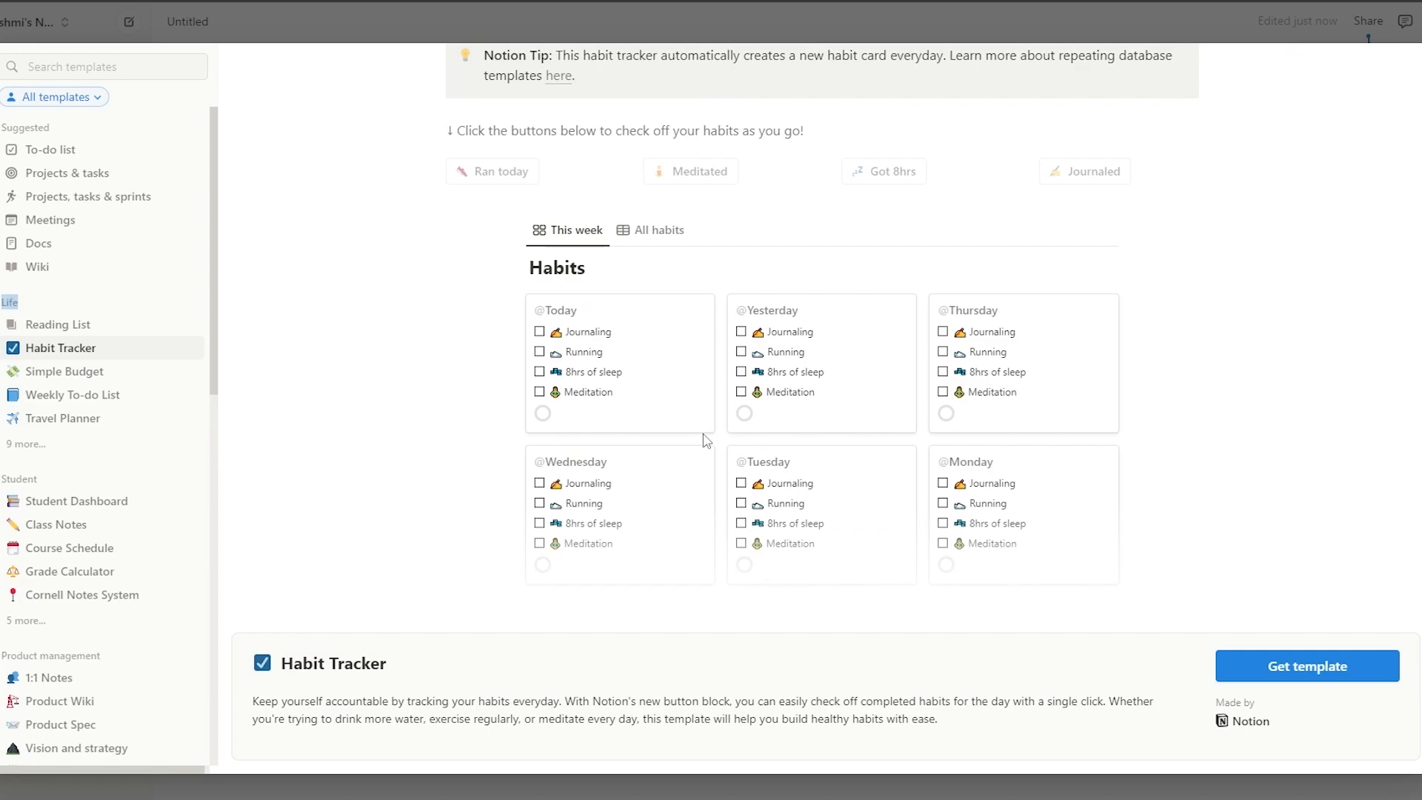
{"action": "left_click", "coordinate": [1338, 674]}
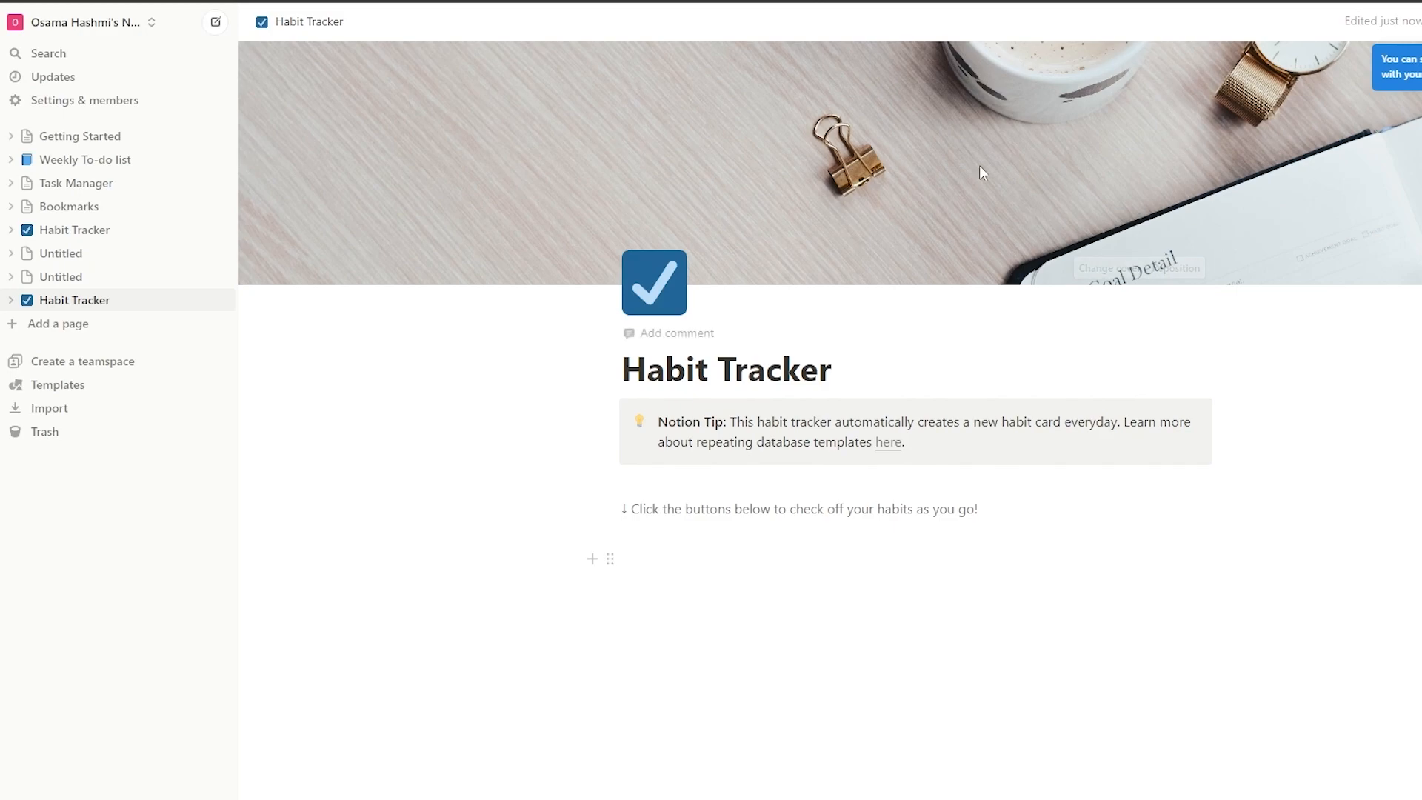
Add a new card at the end of the Habits gallery and view its title's date options.
{"action": "scroll", "coordinate": [795, 510], "scroll_direction": "down", "scroll_amount": 2}
{"action": "scroll", "coordinate": [796, 489], "scroll_direction": "down", "scroll_amount": 12}
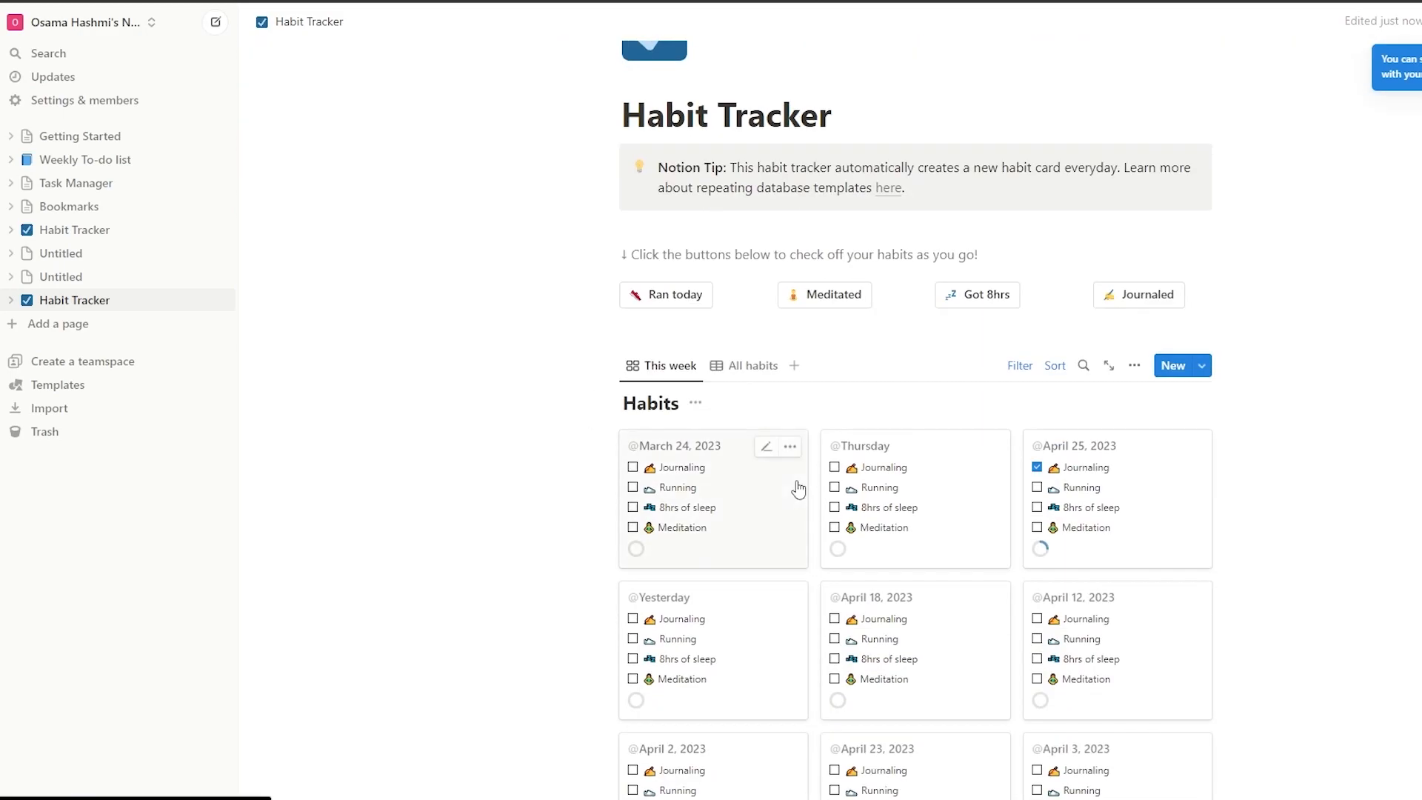
{"action": "scroll", "coordinate": [798, 489], "scroll_direction": "down", "scroll_amount": 18}
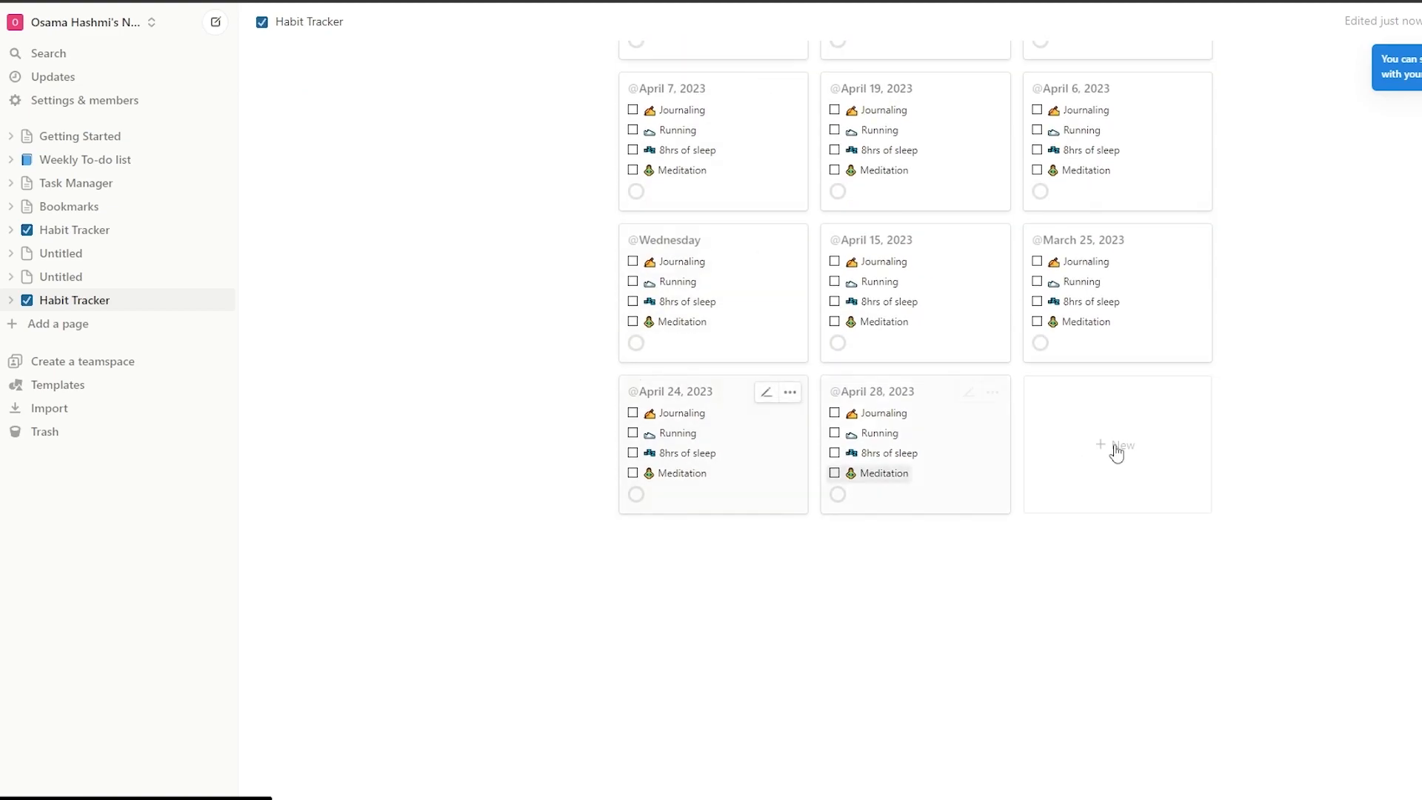
{"action": "scroll", "coordinate": [770, 482], "scroll_direction": "up", "scroll_amount": 20}
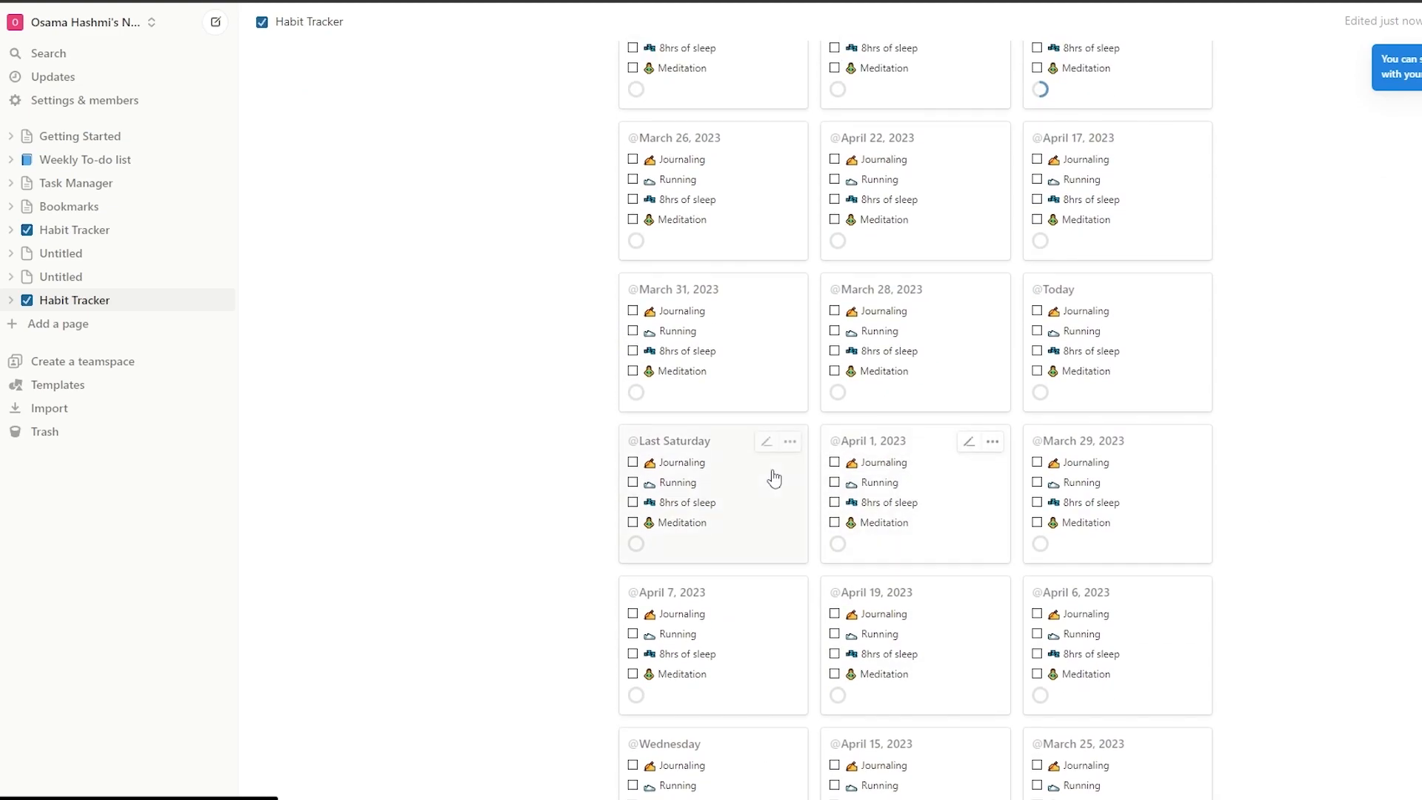
{"action": "scroll", "coordinate": [741, 481], "scroll_direction": "down", "scroll_amount": 3}
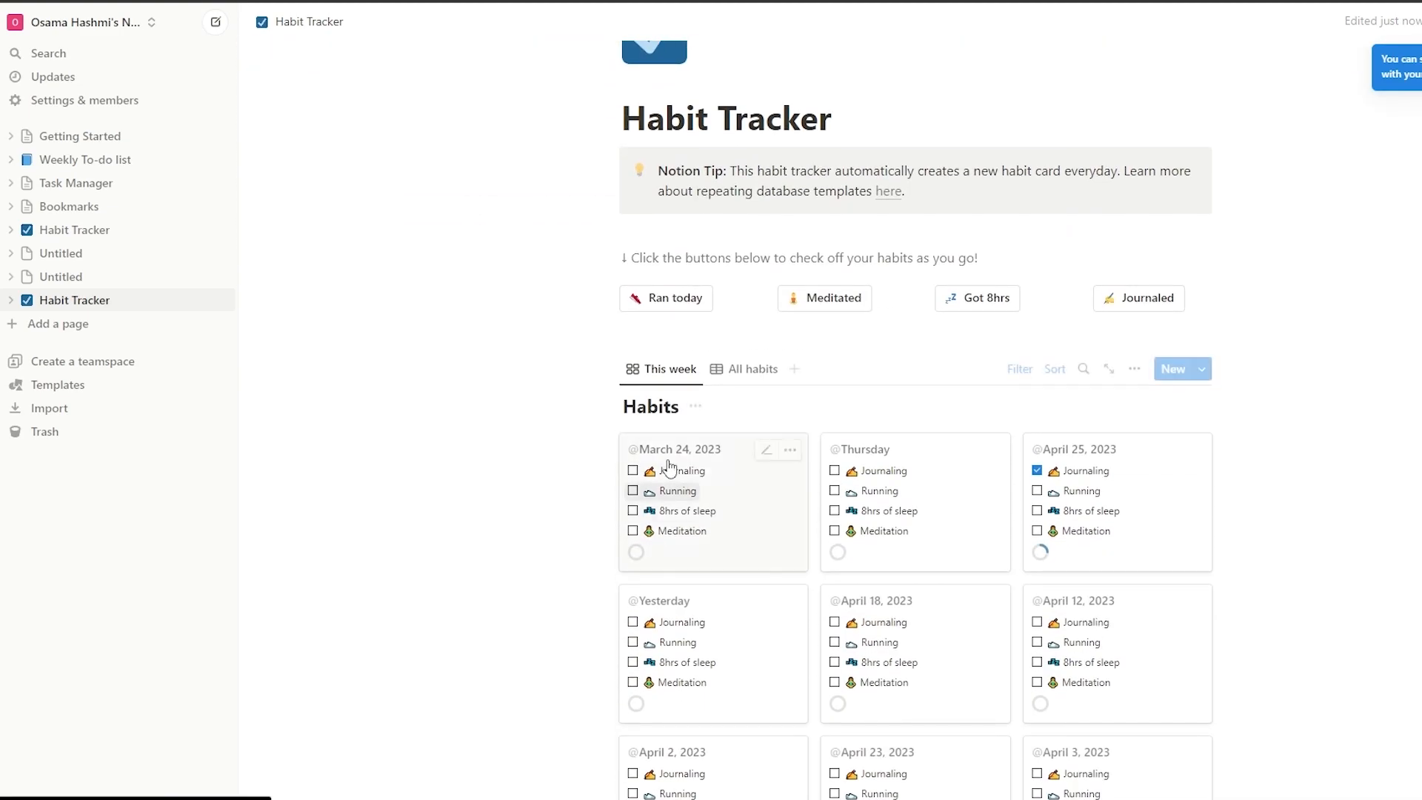
{"action": "scroll", "coordinate": [670, 470], "scroll_direction": "down", "scroll_amount": 8}
{"action": "scroll", "coordinate": [677, 232], "scroll_direction": "down", "scroll_amount": 20}
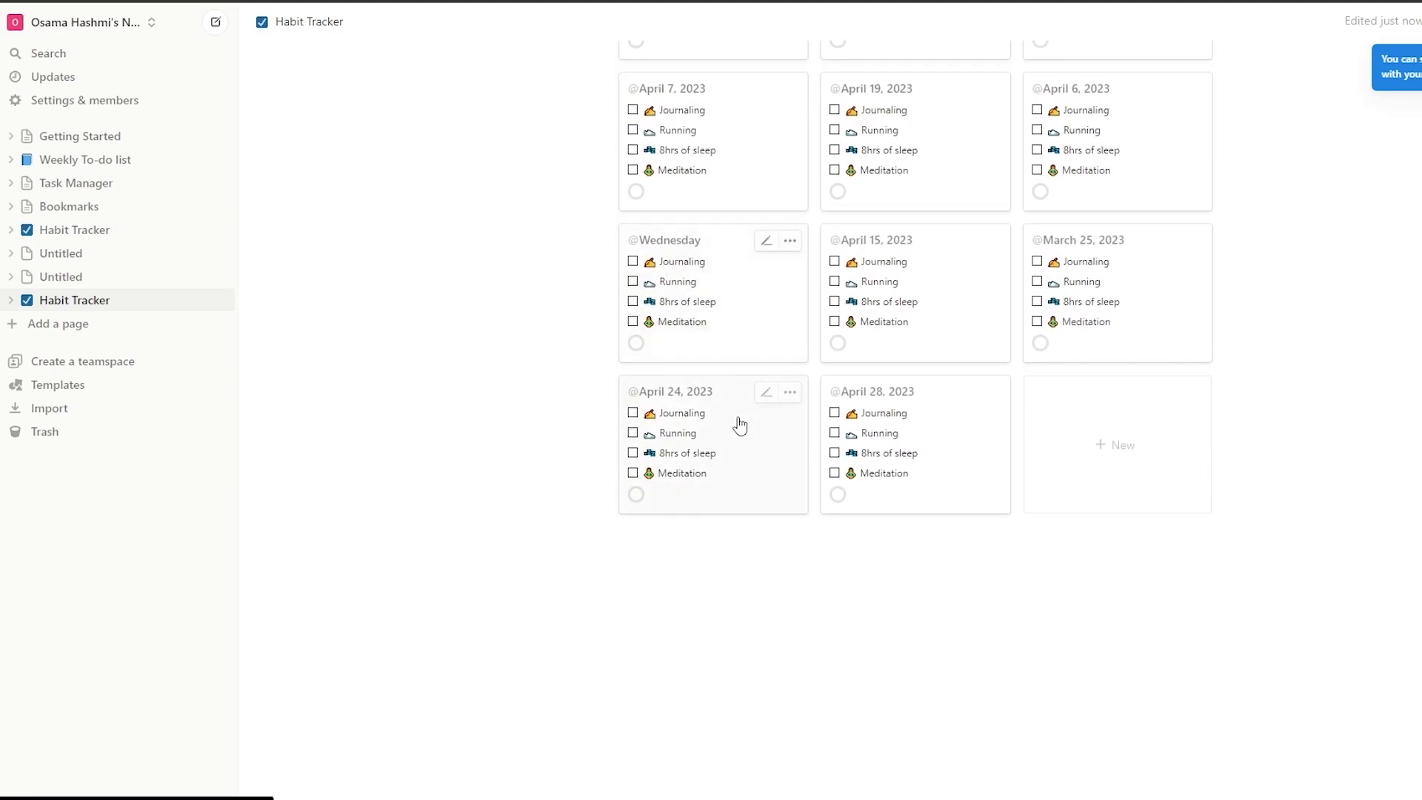
{"action": "left_click", "coordinate": [1110, 503]}
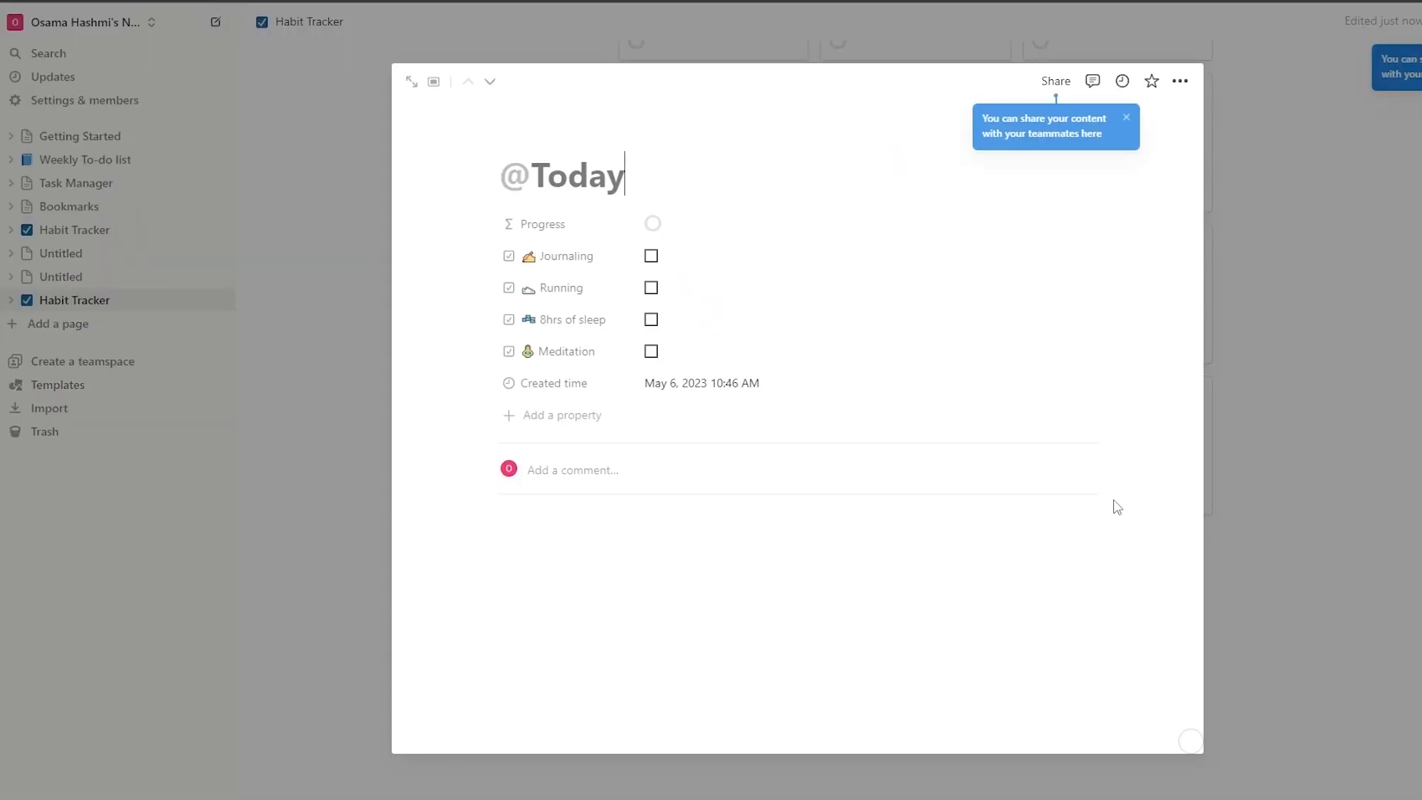
{"action": "left_click", "coordinate": [611, 196]}
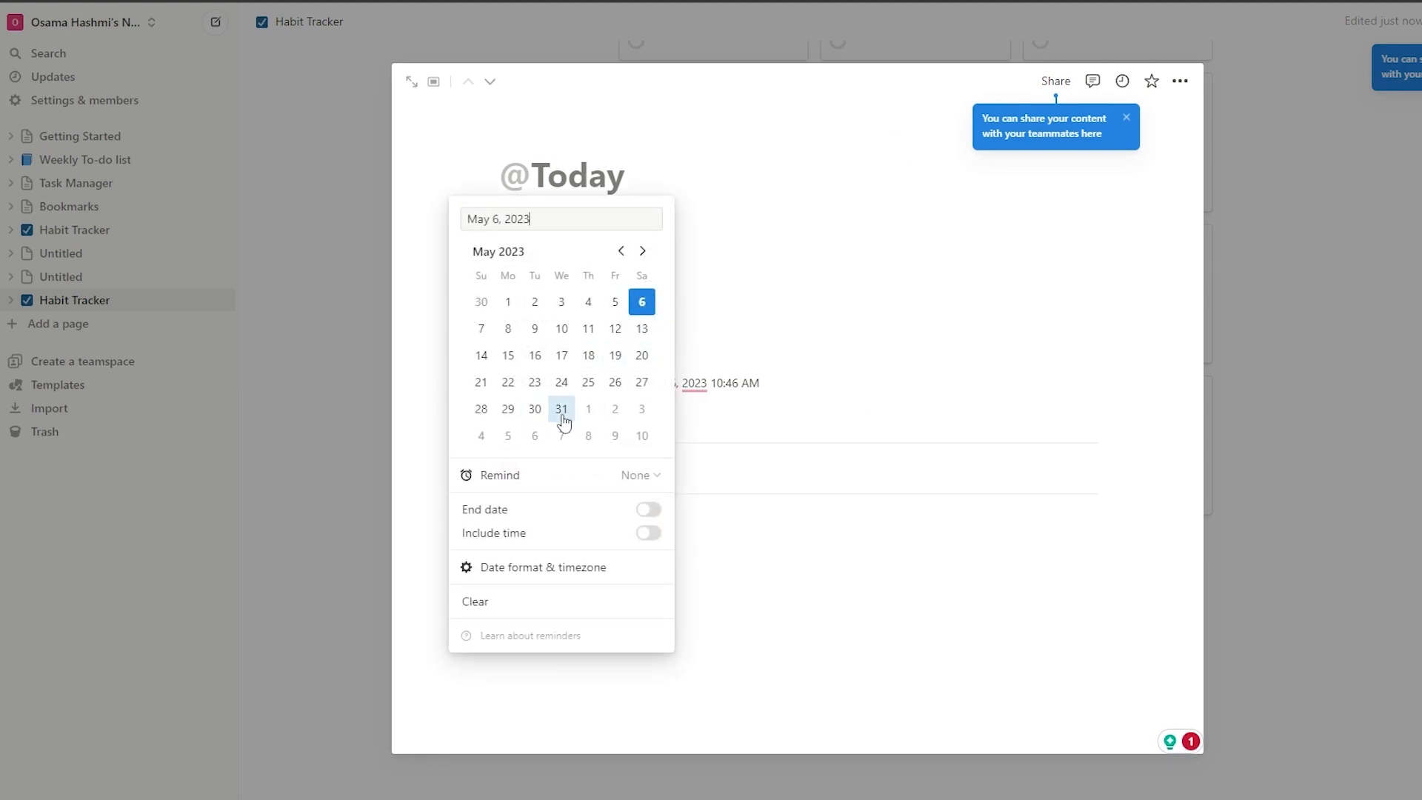
{"action": "left_click", "coordinate": [806, 175]}
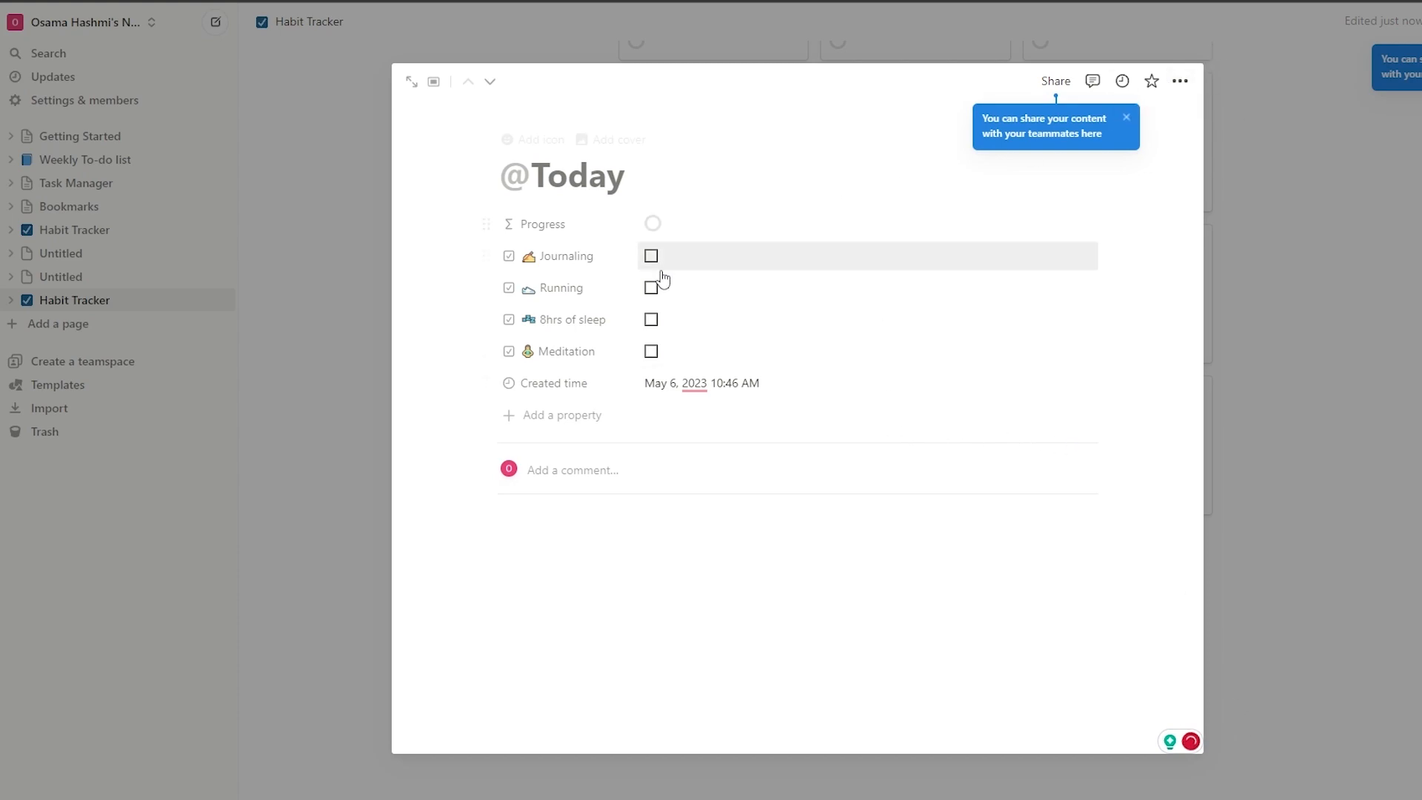
Rename the card's Journaling property to "whater" and close the card.
{"action": "left_click", "coordinate": [486, 259]}
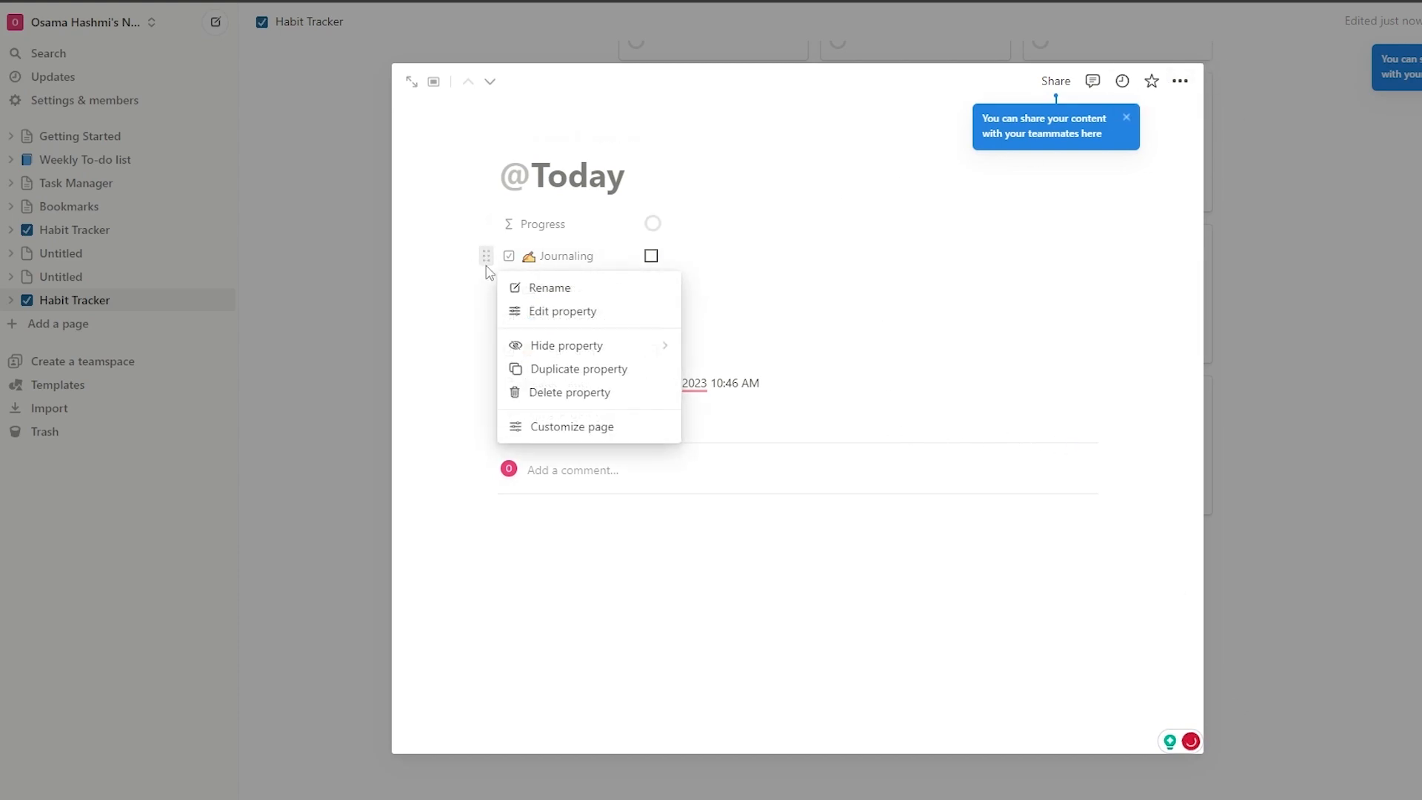
{"action": "left_click", "coordinate": [529, 289]}
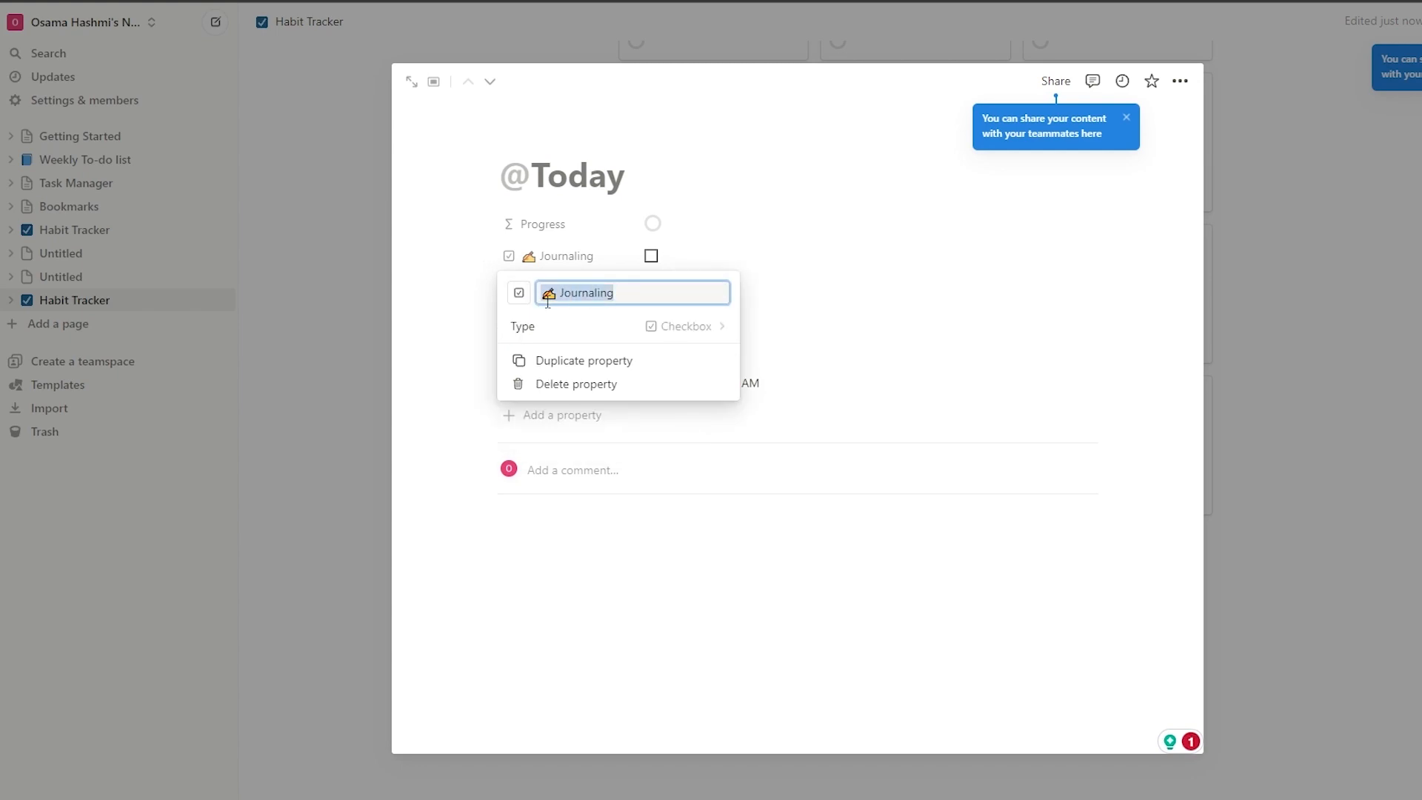
{"action": "type", "text": "whater"}
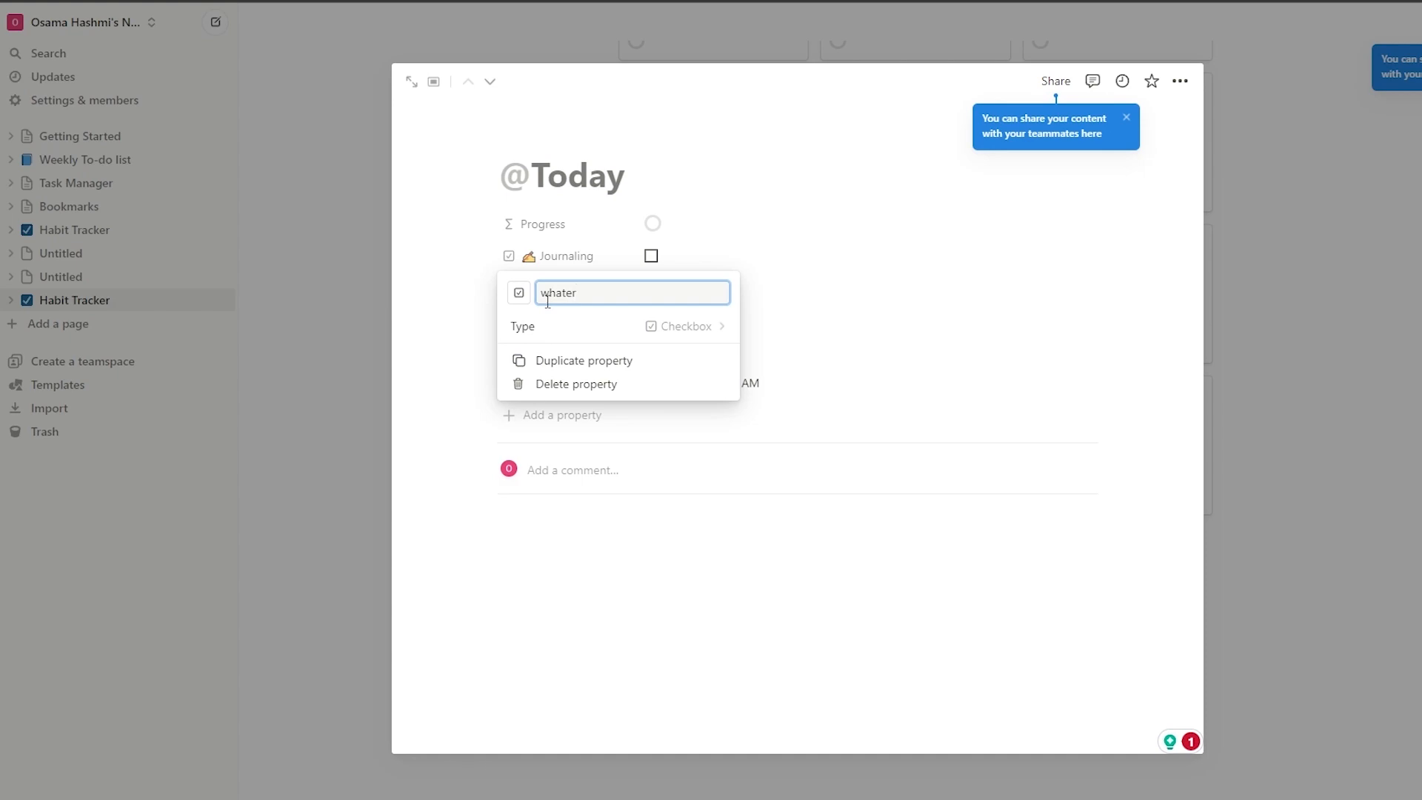
{"action": "left_click", "coordinate": [837, 268]}
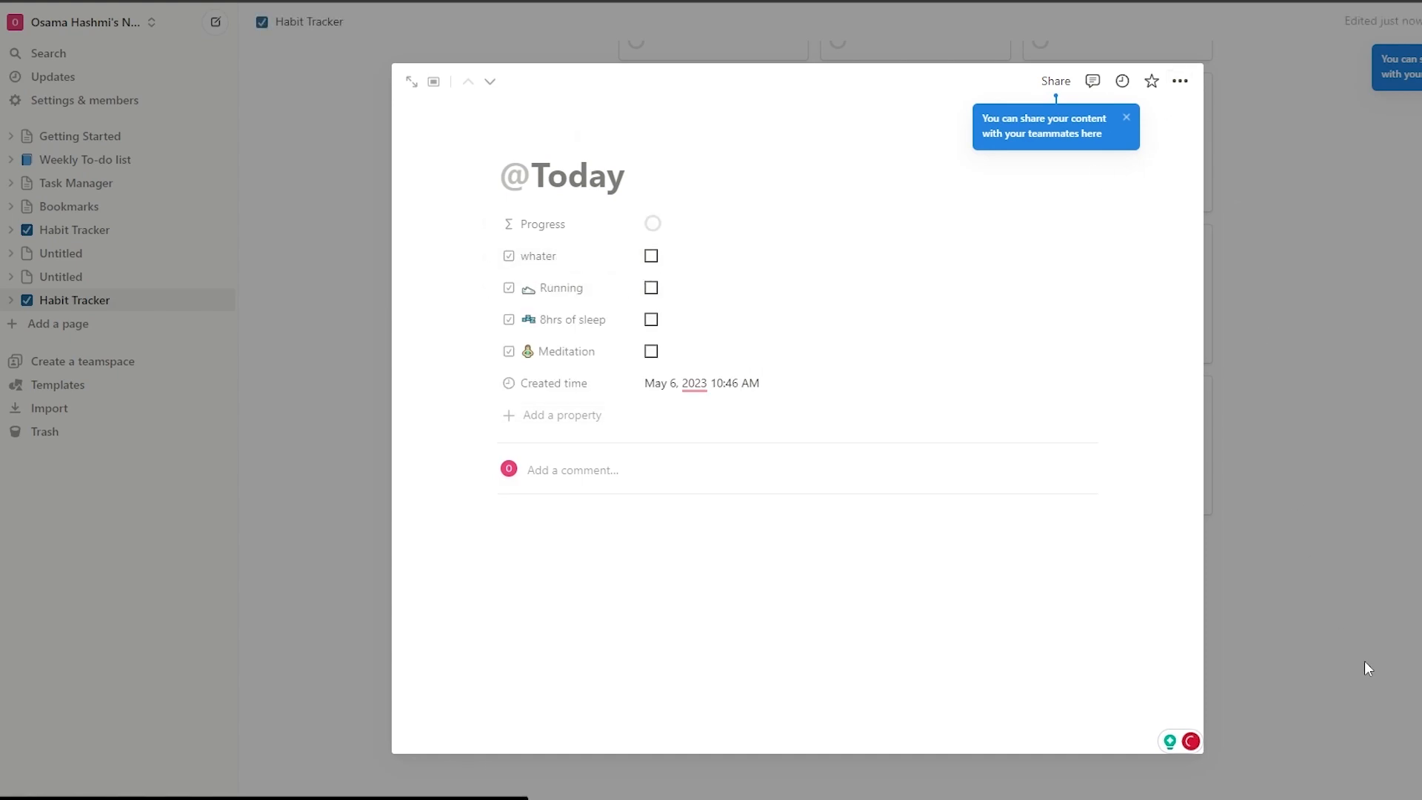
{"action": "left_click", "coordinate": [1368, 680]}
{"action": "scroll", "coordinate": [1355, 666], "scroll_direction": "up", "scroll_amount": 10}
{"action": "scroll", "coordinate": [1327, 655], "scroll_direction": "up", "scroll_amount": 15}
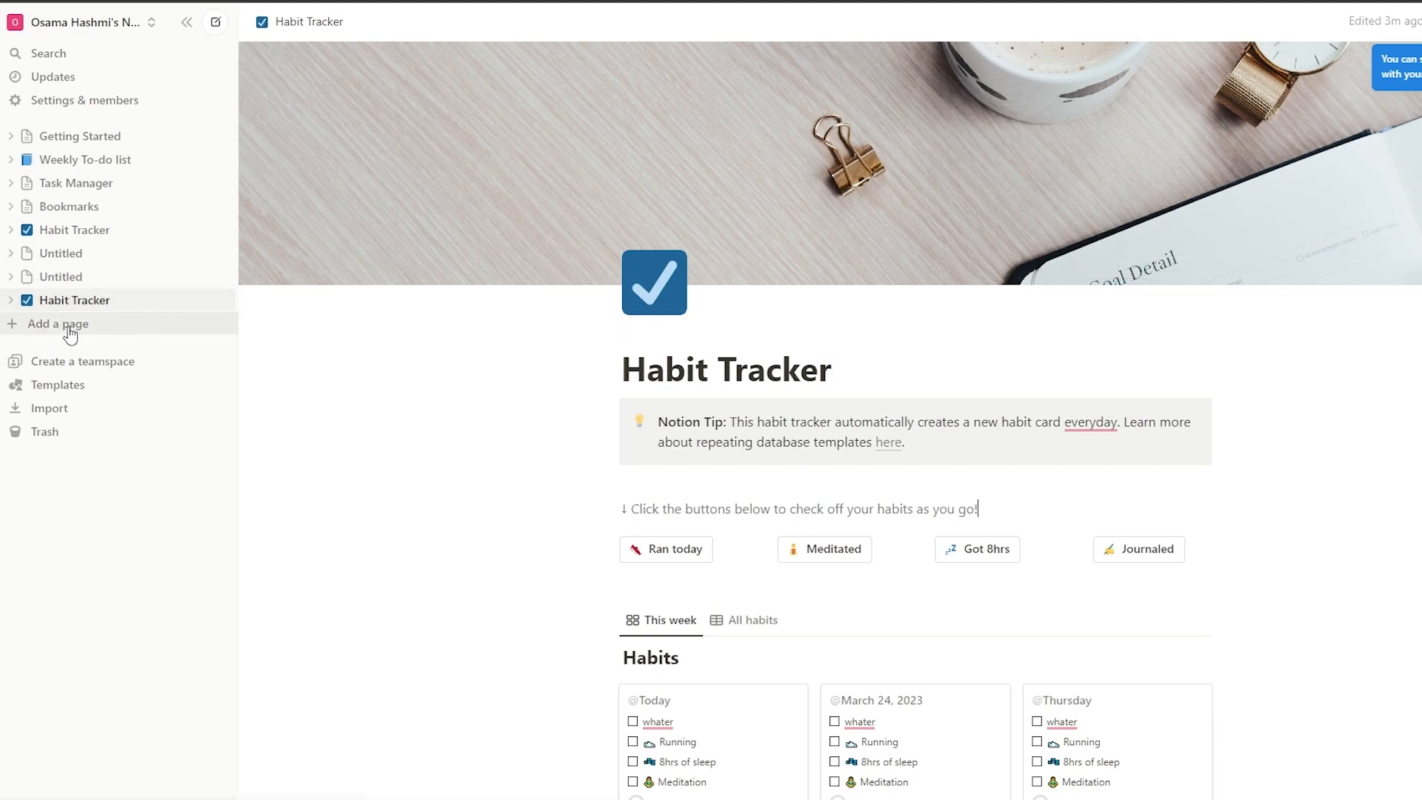
Turn the first Untitled page into a table backed by a new database.
{"action": "left_click", "coordinate": [83, 253]}
{"action": "key", "text": "Down"}
{"action": "key", "text": "Down"}
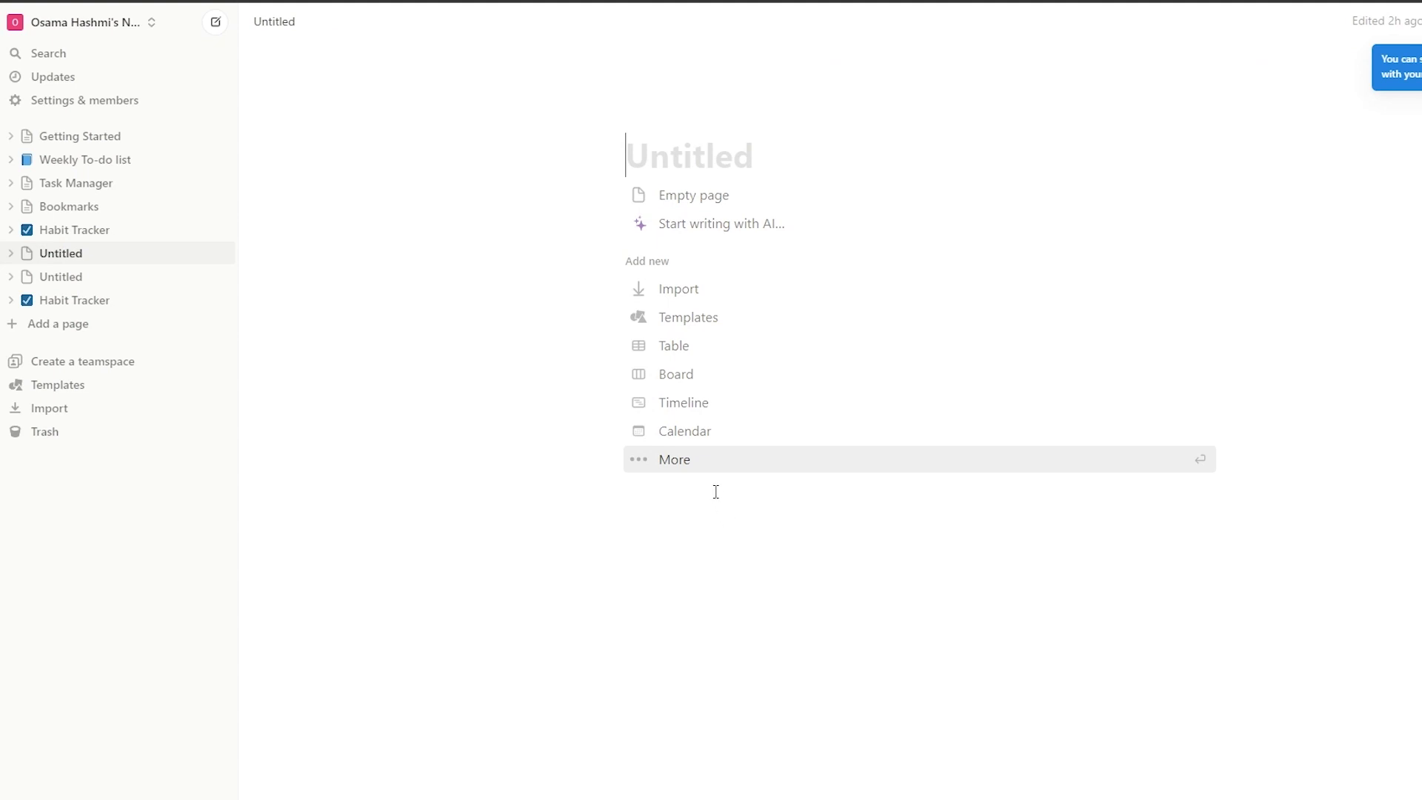
{"action": "left_click", "coordinate": [661, 347]}
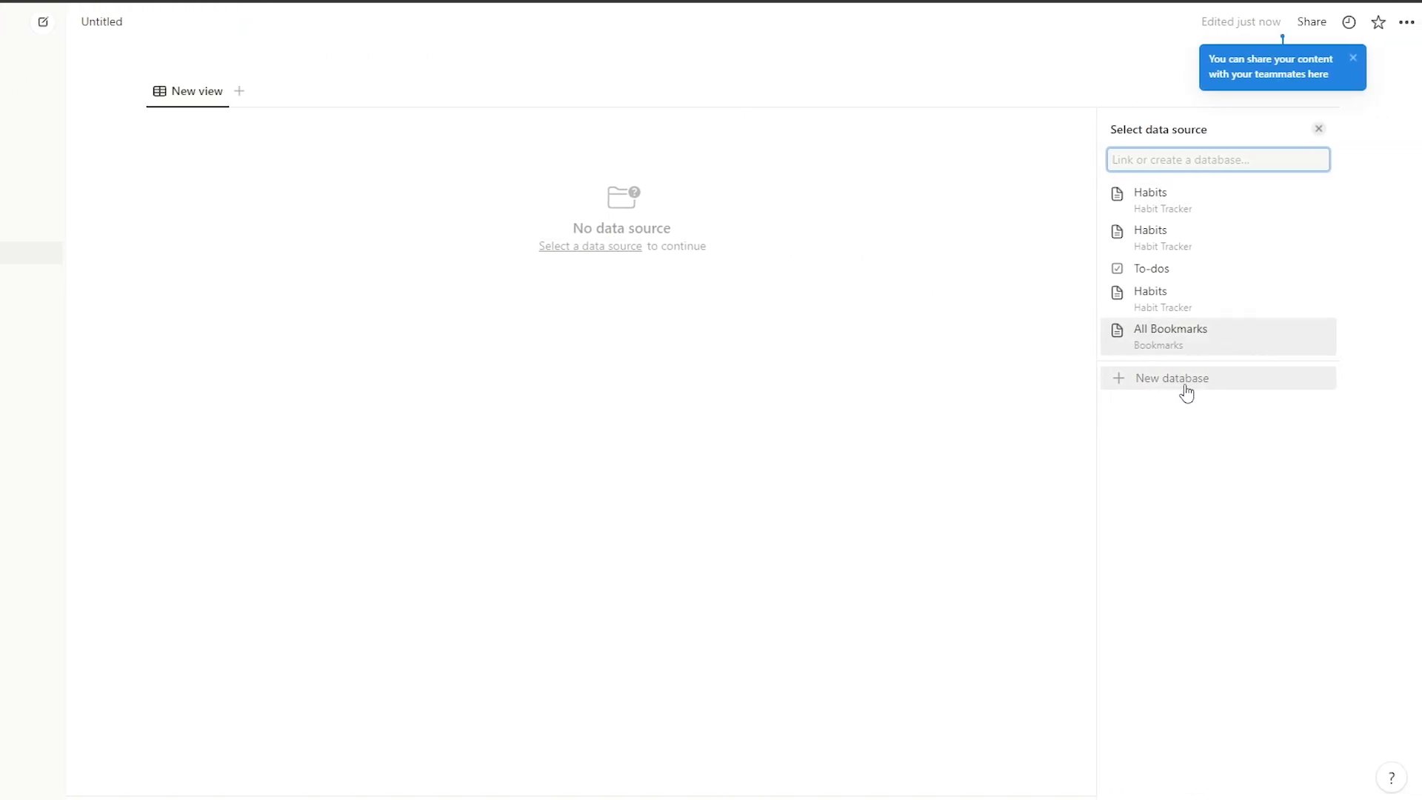
{"action": "left_click", "coordinate": [1333, 381]}
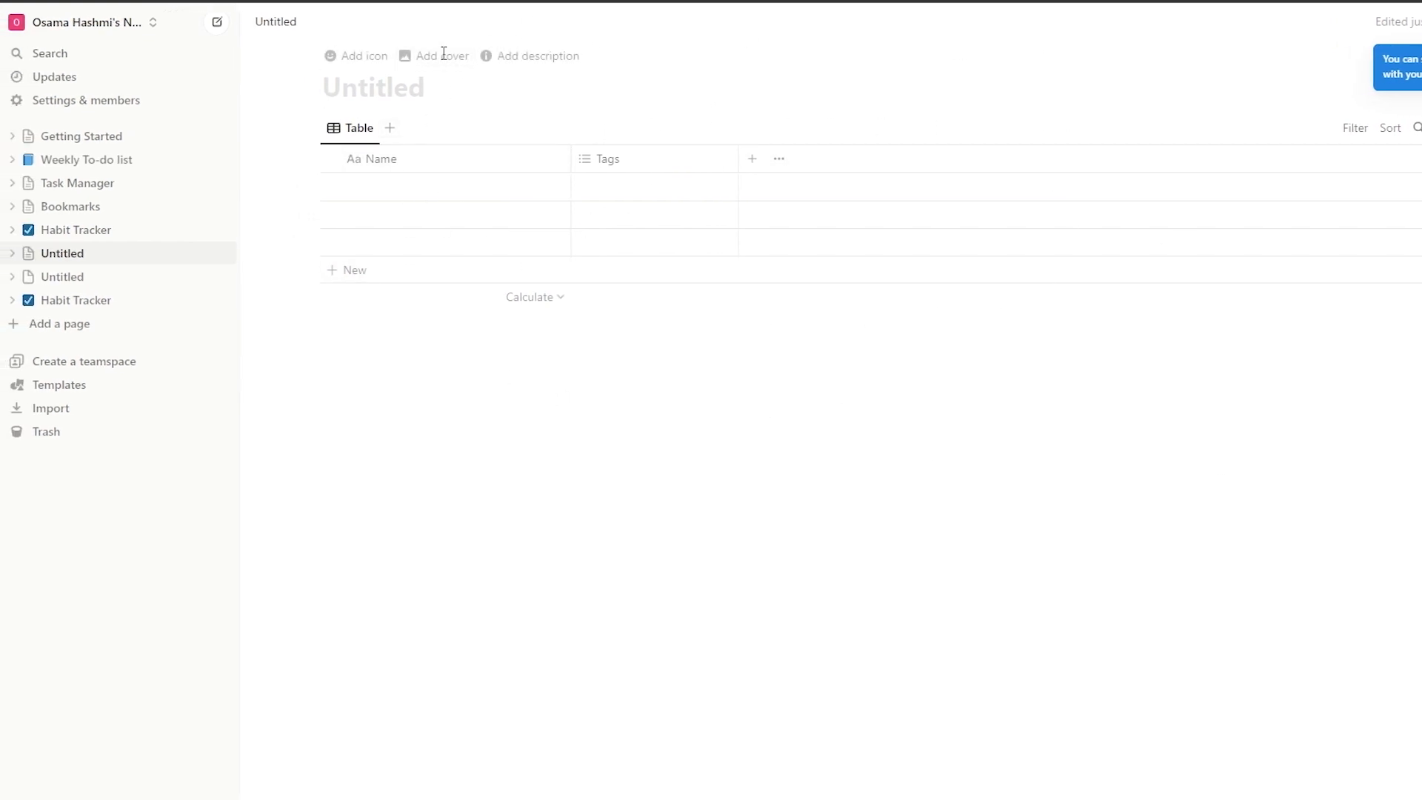
Title the new table page "Habit Tracker".
{"action": "left_click", "coordinate": [343, 80]}
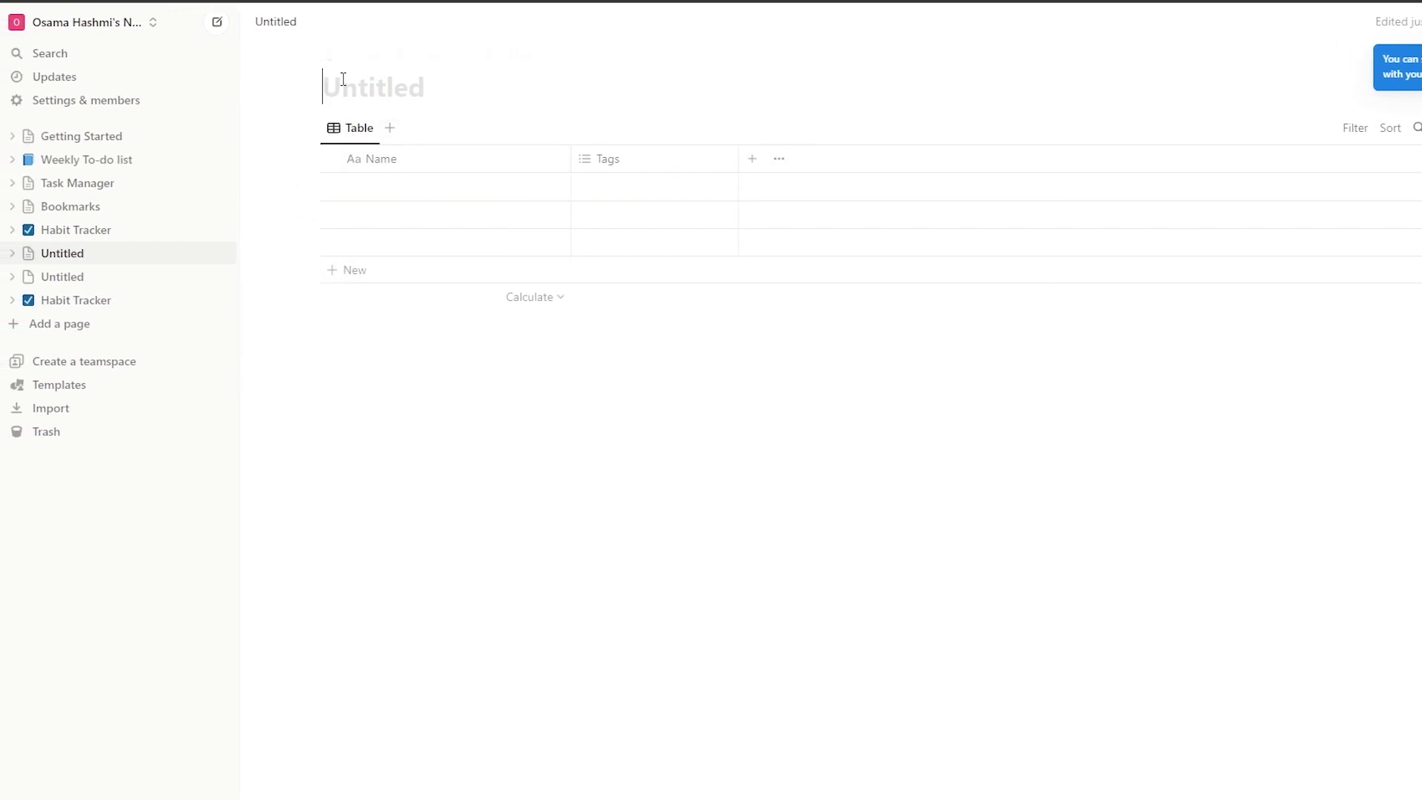
{"action": "type", "text": "H"}
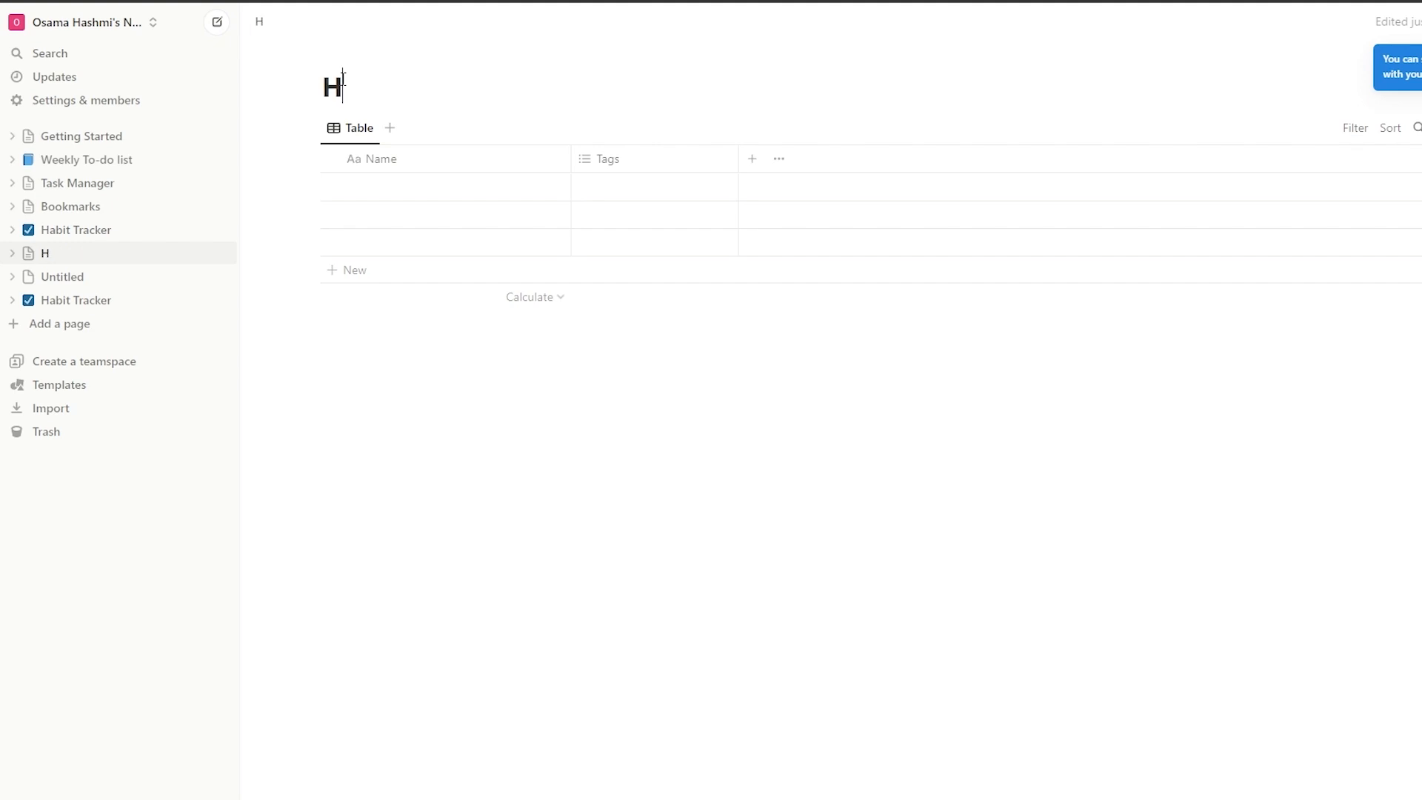
{"action": "type", "text": "abit Tracker"}
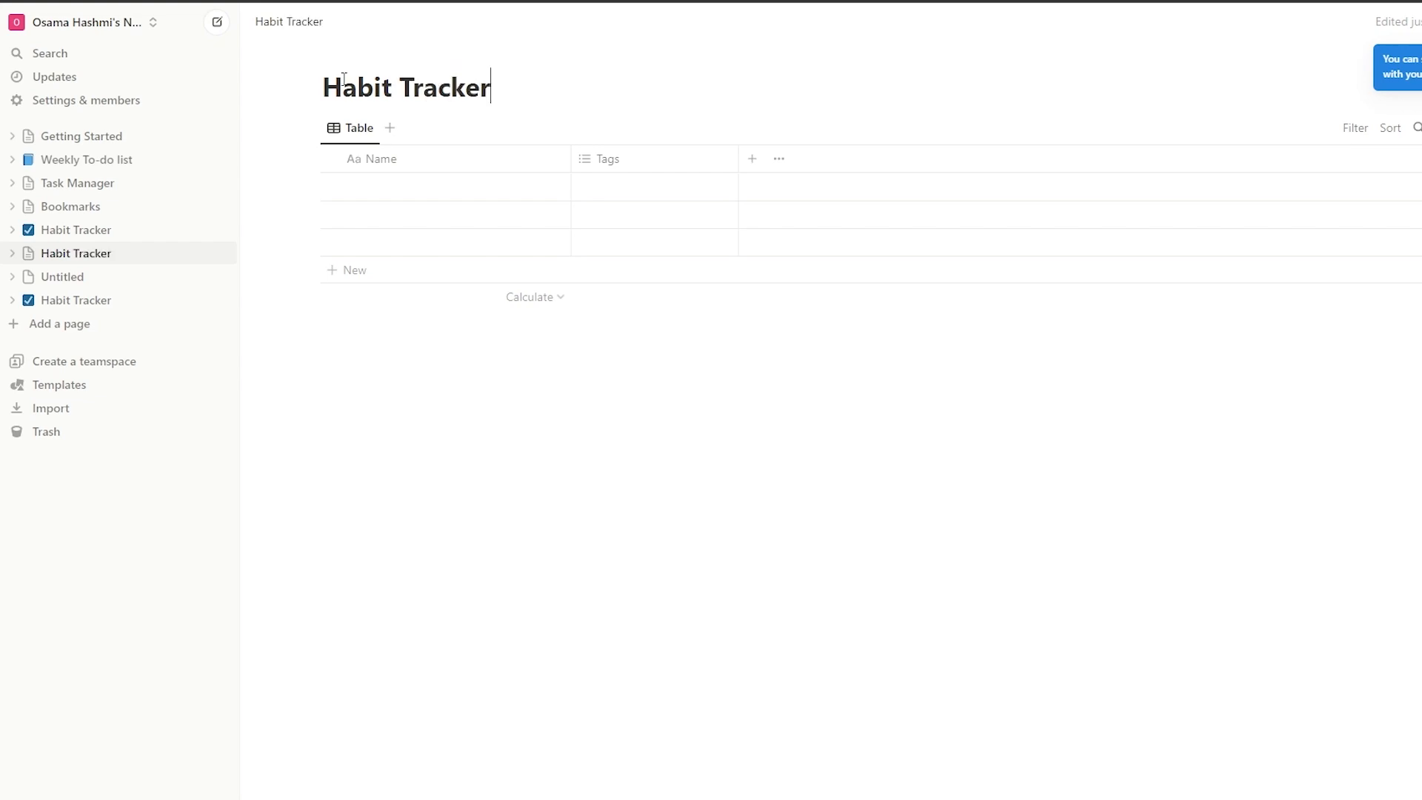
Add an icon to the Habit Tracker page, browse the available emojis and icons, and open the custom image option.
{"action": "mouse_move", "coordinate": [362, 72]}
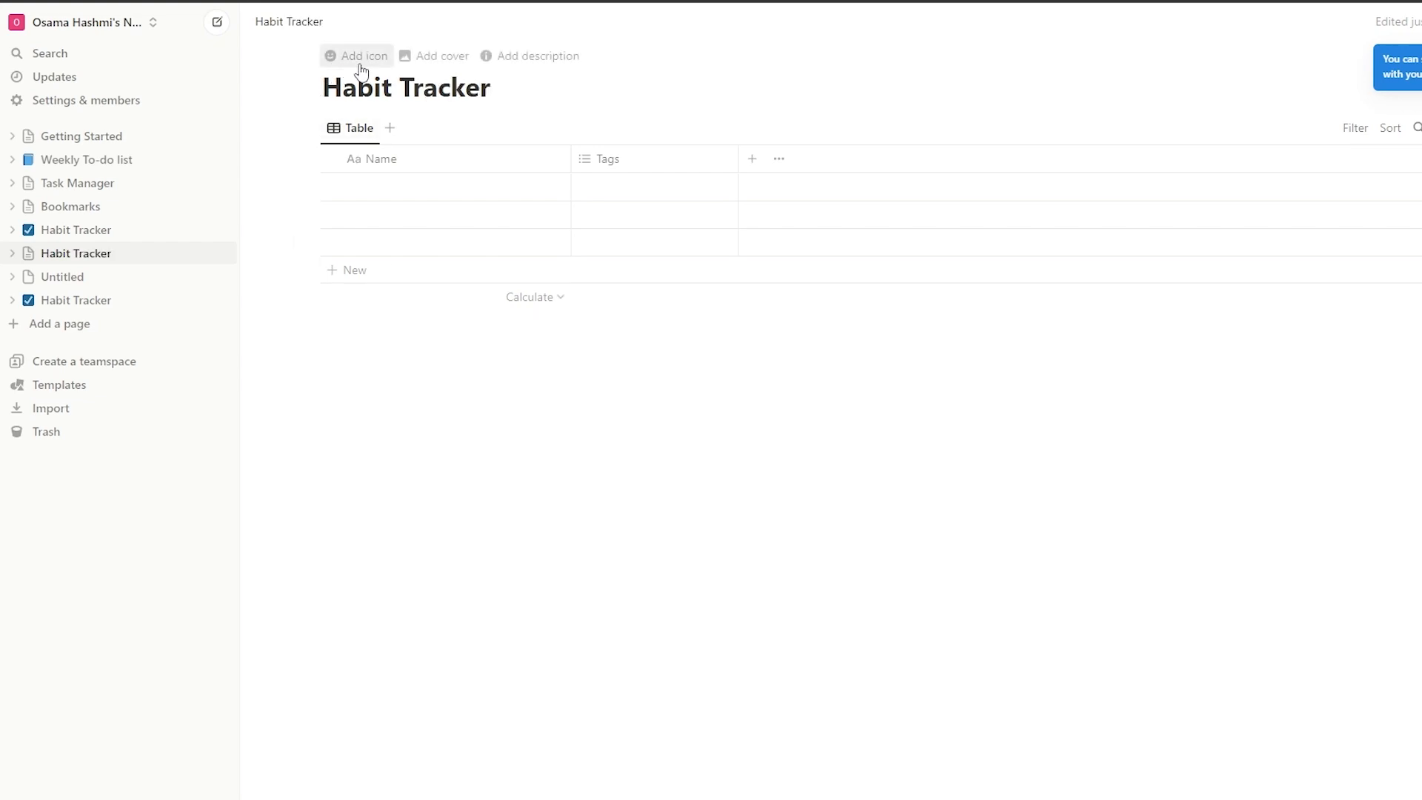
{"action": "left_click", "coordinate": [359, 59]}
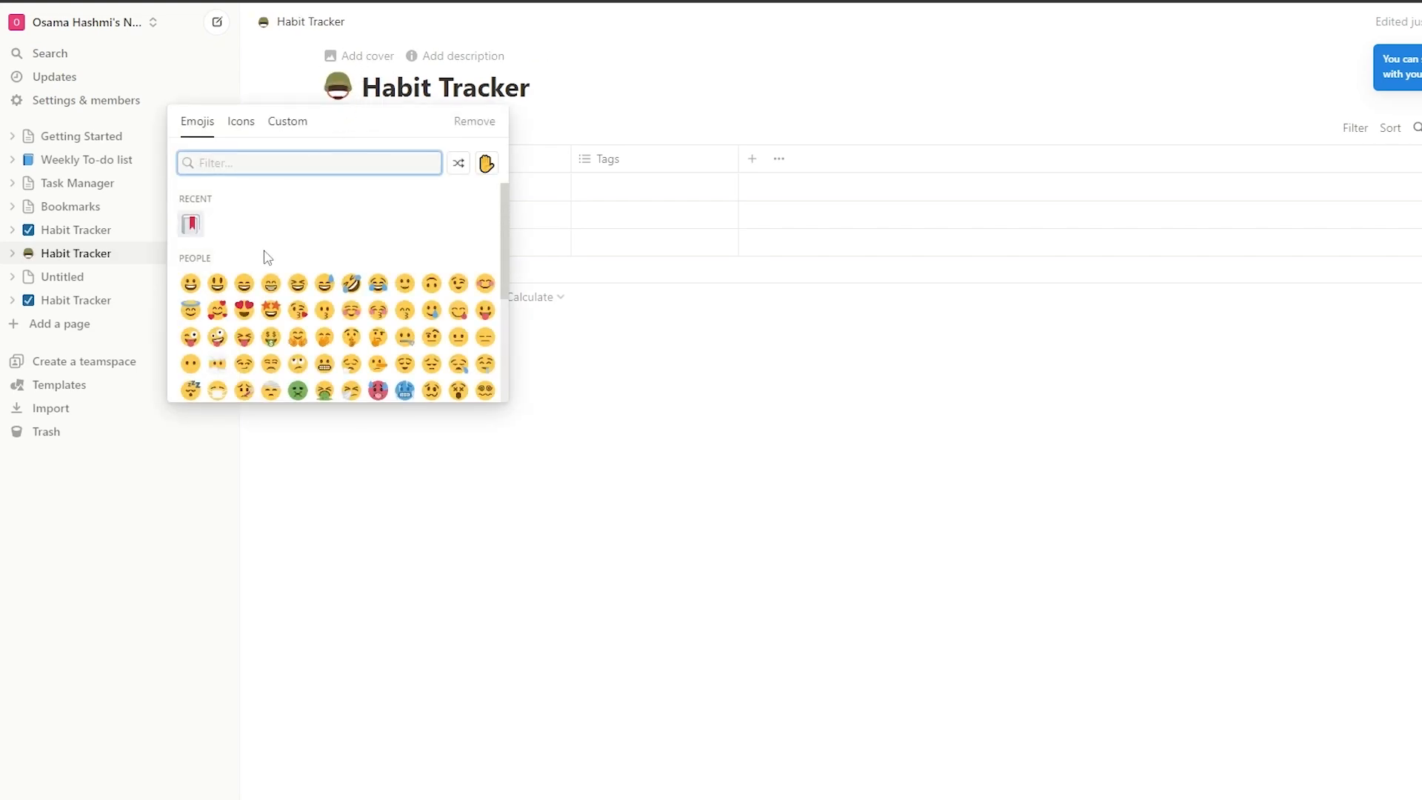
{"action": "scroll", "coordinate": [264, 289], "scroll_direction": "down", "scroll_amount": 10}
{"action": "scroll", "coordinate": [265, 274], "scroll_direction": "down", "scroll_amount": 10}
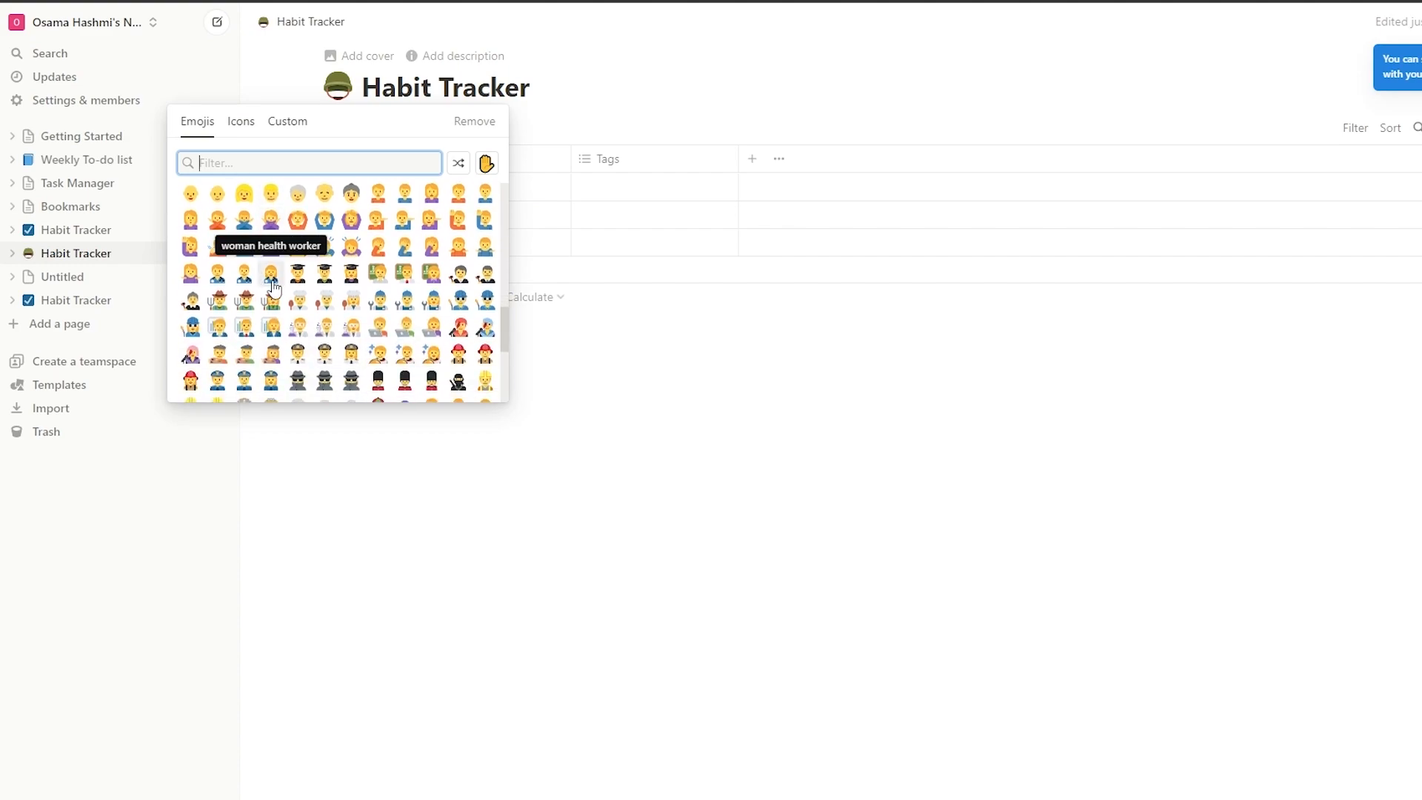
{"action": "left_click", "coordinate": [235, 137]}
{"action": "scroll", "coordinate": [274, 244], "scroll_direction": "down", "scroll_amount": 5}
{"action": "scroll", "coordinate": [274, 252], "scroll_direction": "down", "scroll_amount": 3}
{"action": "left_click", "coordinate": [286, 123]}
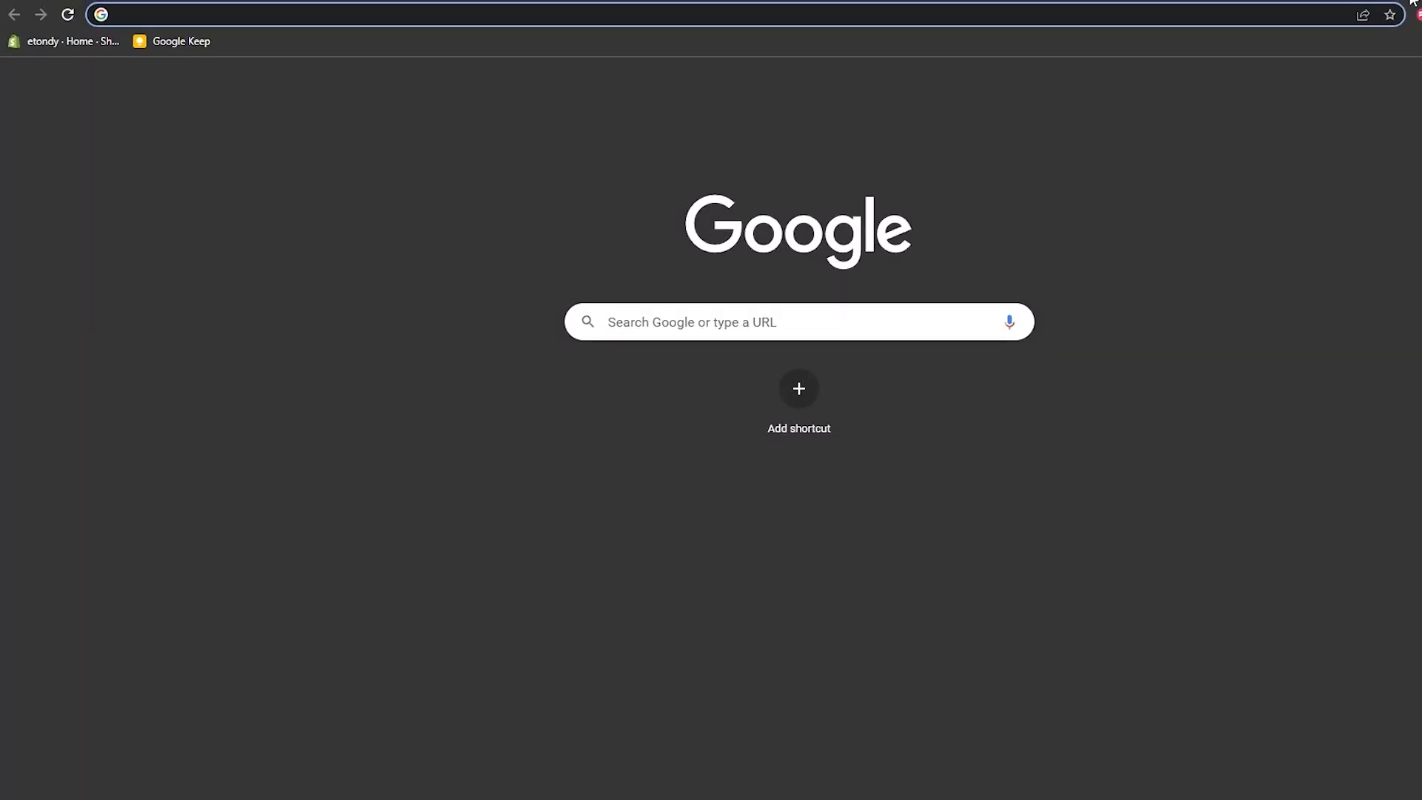
Switch to a new browser tab, search Google Images for "habit icon" and copy the image address of the Flaticon face-in-gear icon.
{"action": "type", "text": "habit icon"}
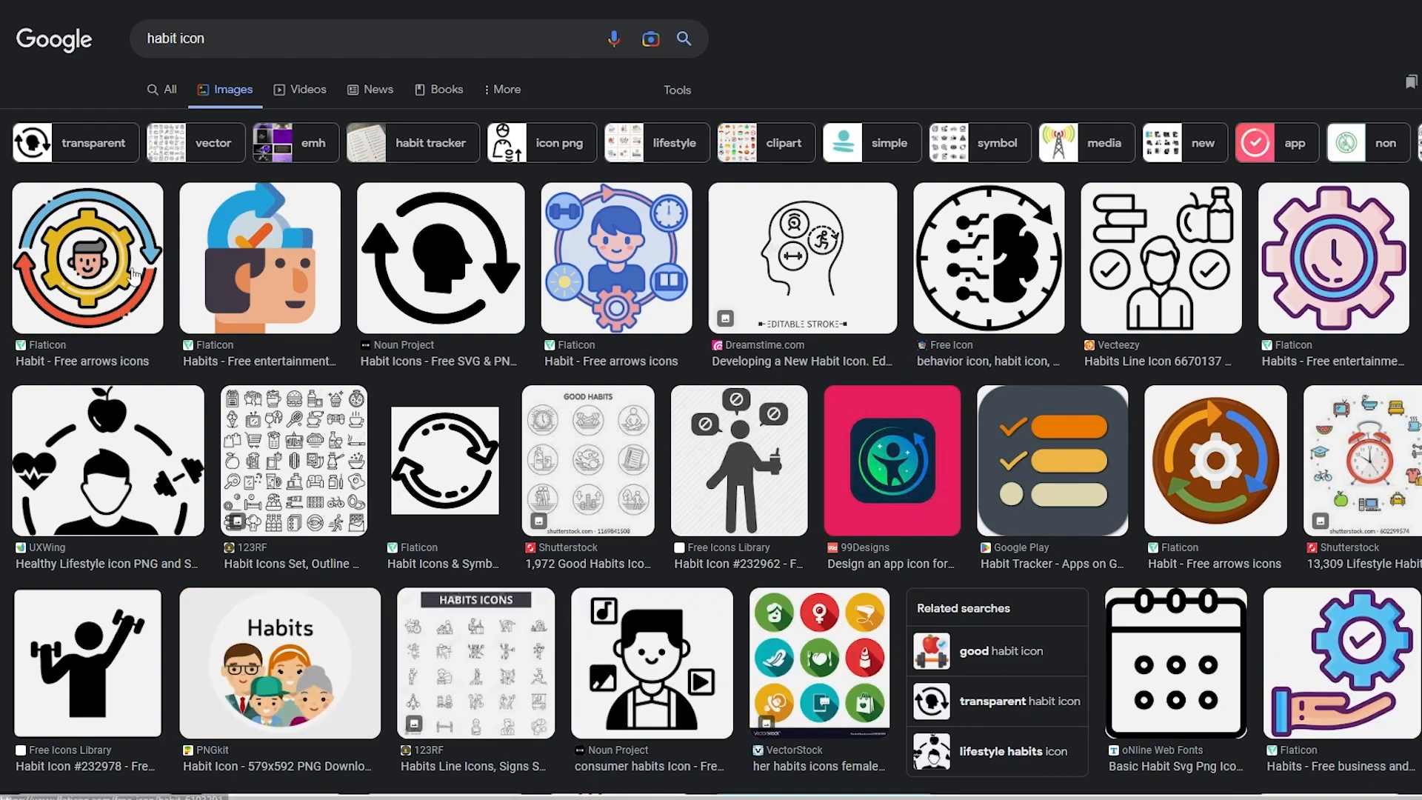
{"action": "left_click", "coordinate": [134, 275]}
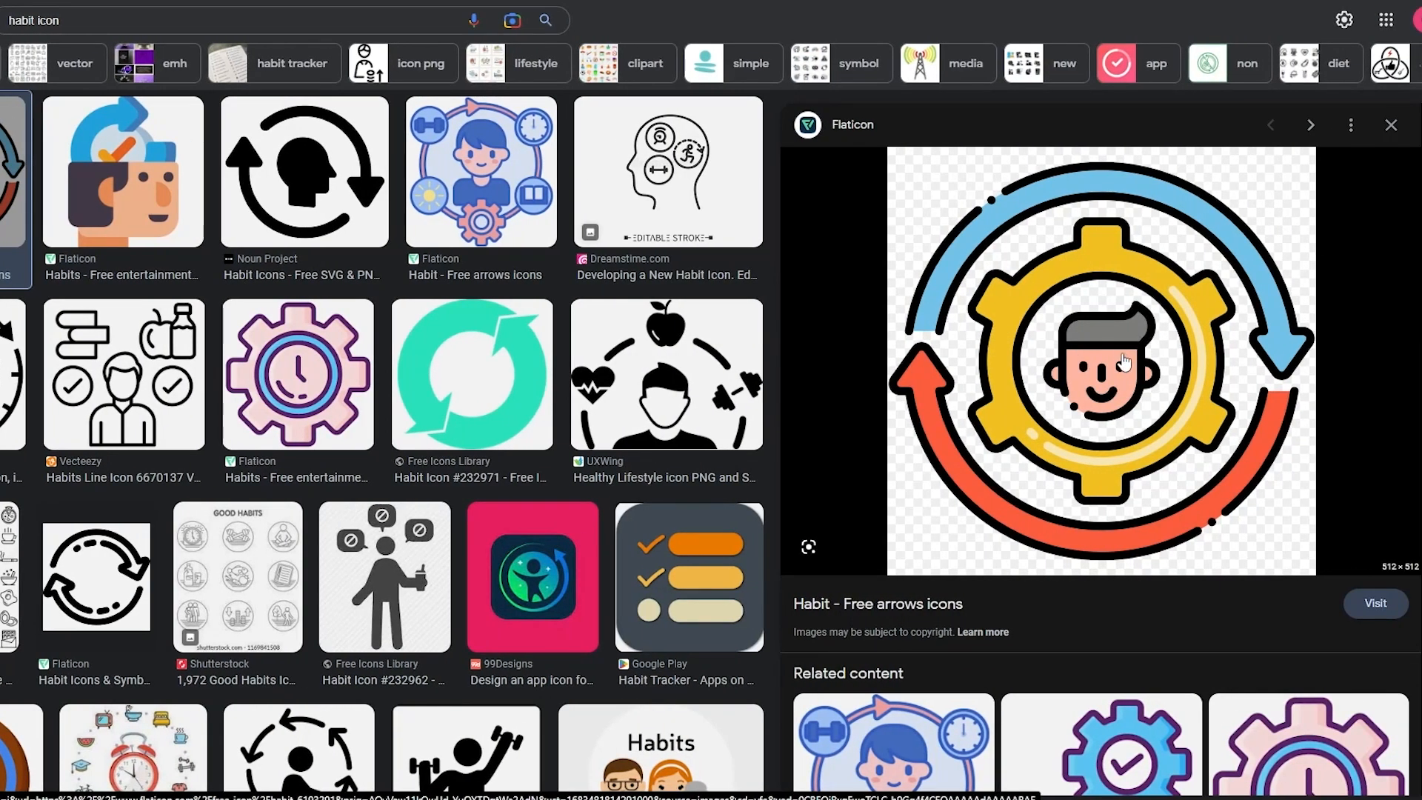
{"action": "left_click_drag", "start_coordinate": [1146, 341], "coordinate": [803, 274]}
{"action": "right_click", "coordinate": [1060, 255]}
{"action": "left_click", "coordinate": [1133, 387]}
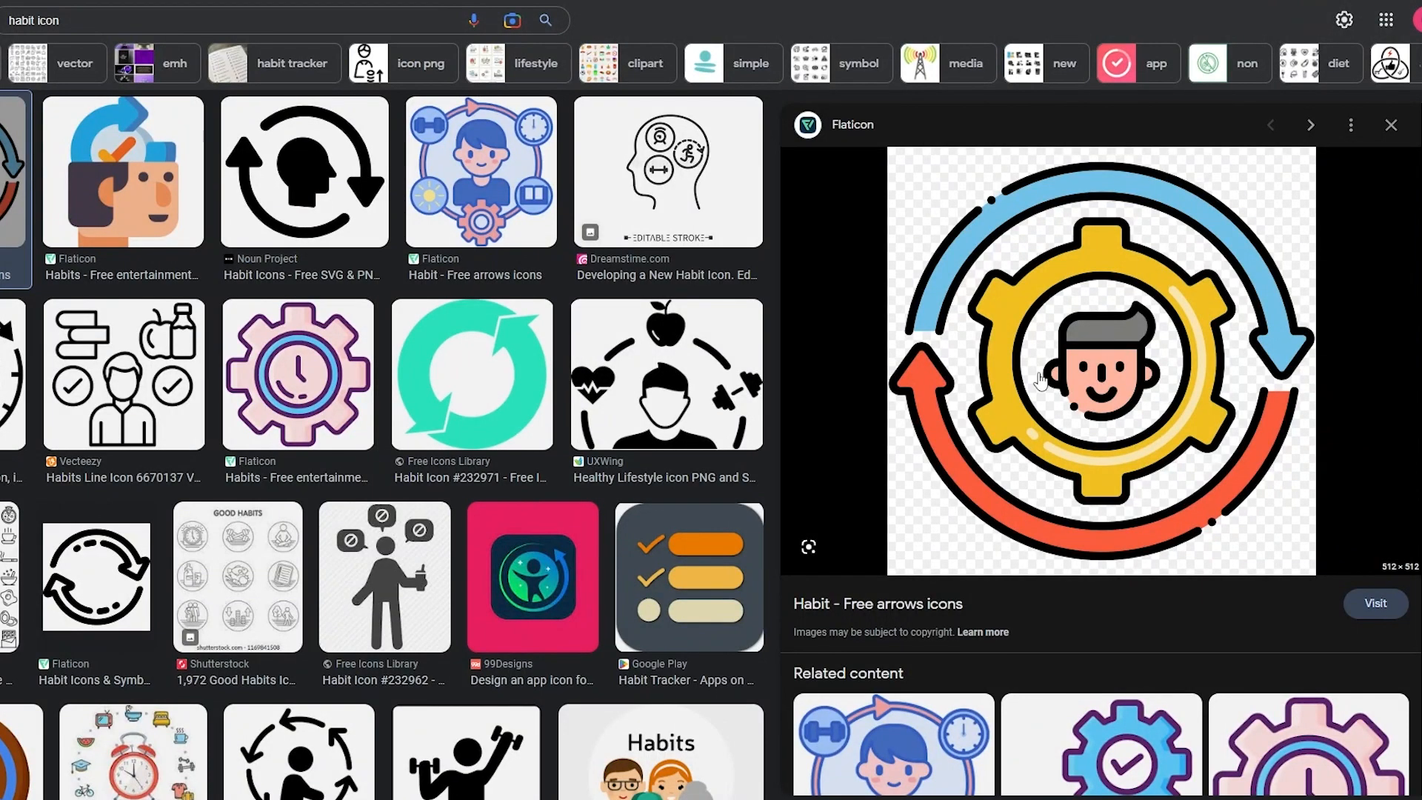
{"action": "left_click_drag", "start_coordinate": [1051, 296], "coordinate": [1042, 256]}
{"action": "right_click", "coordinate": [1042, 252]}
{"action": "right_click", "coordinate": [978, 178]}
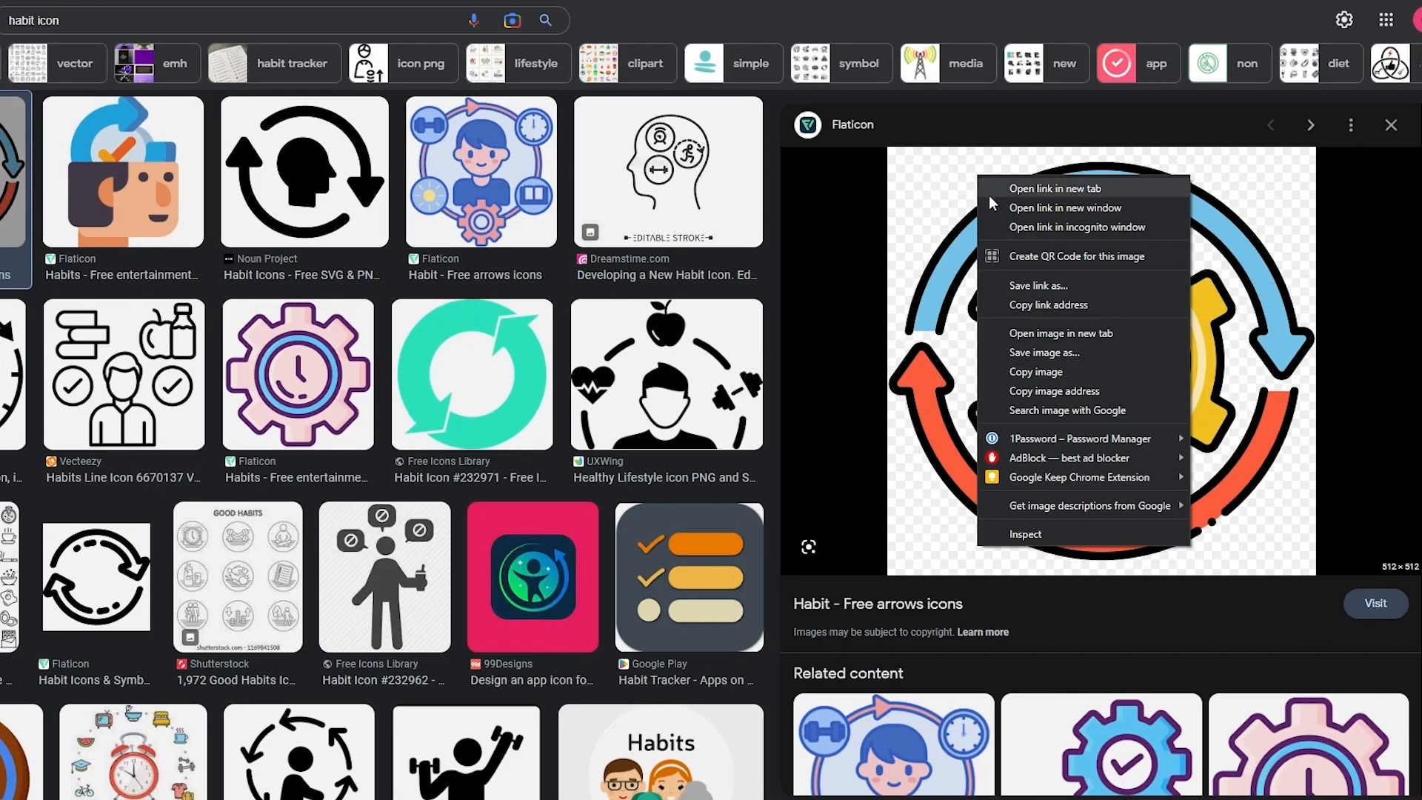
{"action": "left_click", "coordinate": [1060, 391]}
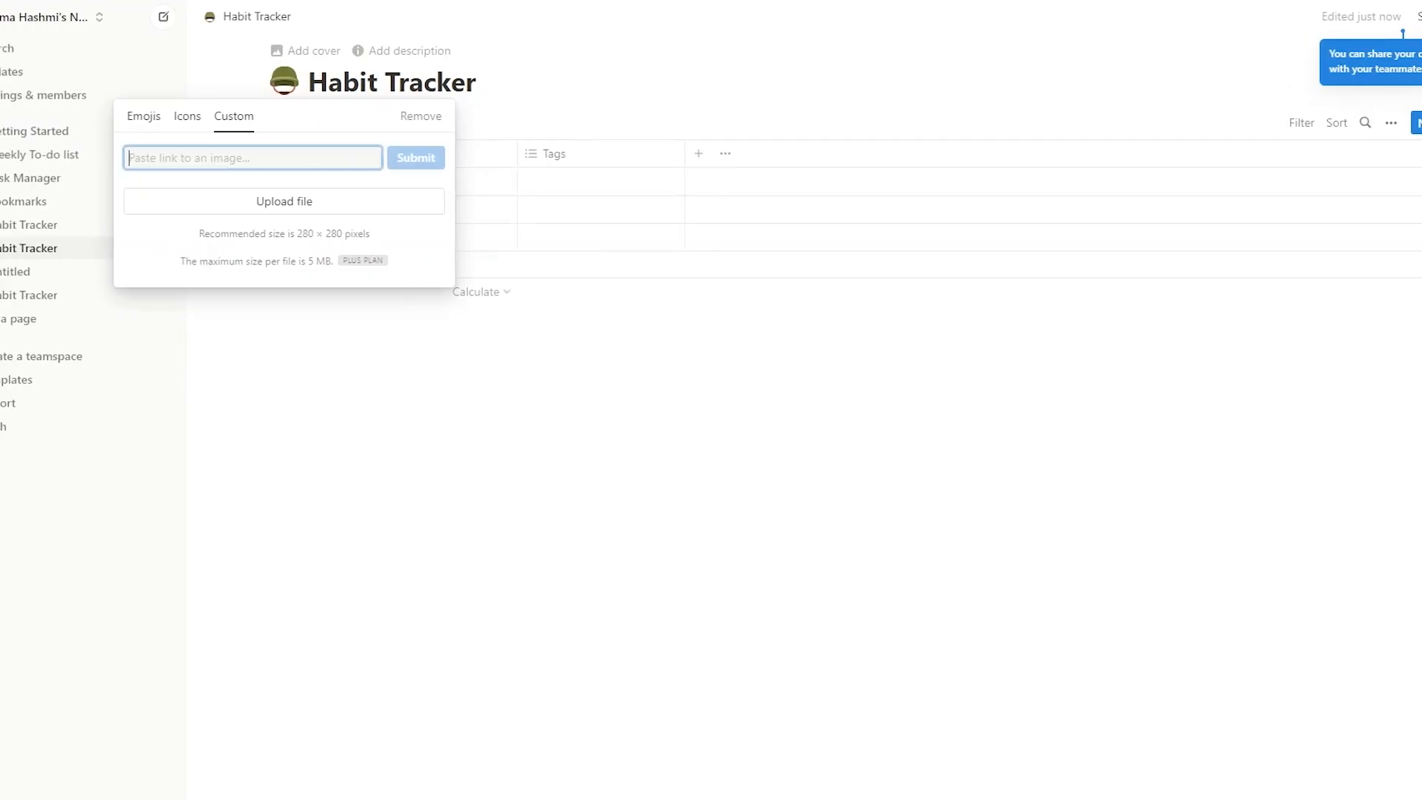
Set the Habit Tracker page's custom icon from the copied image address.
{"action": "key", "text": "ctrl+v"}
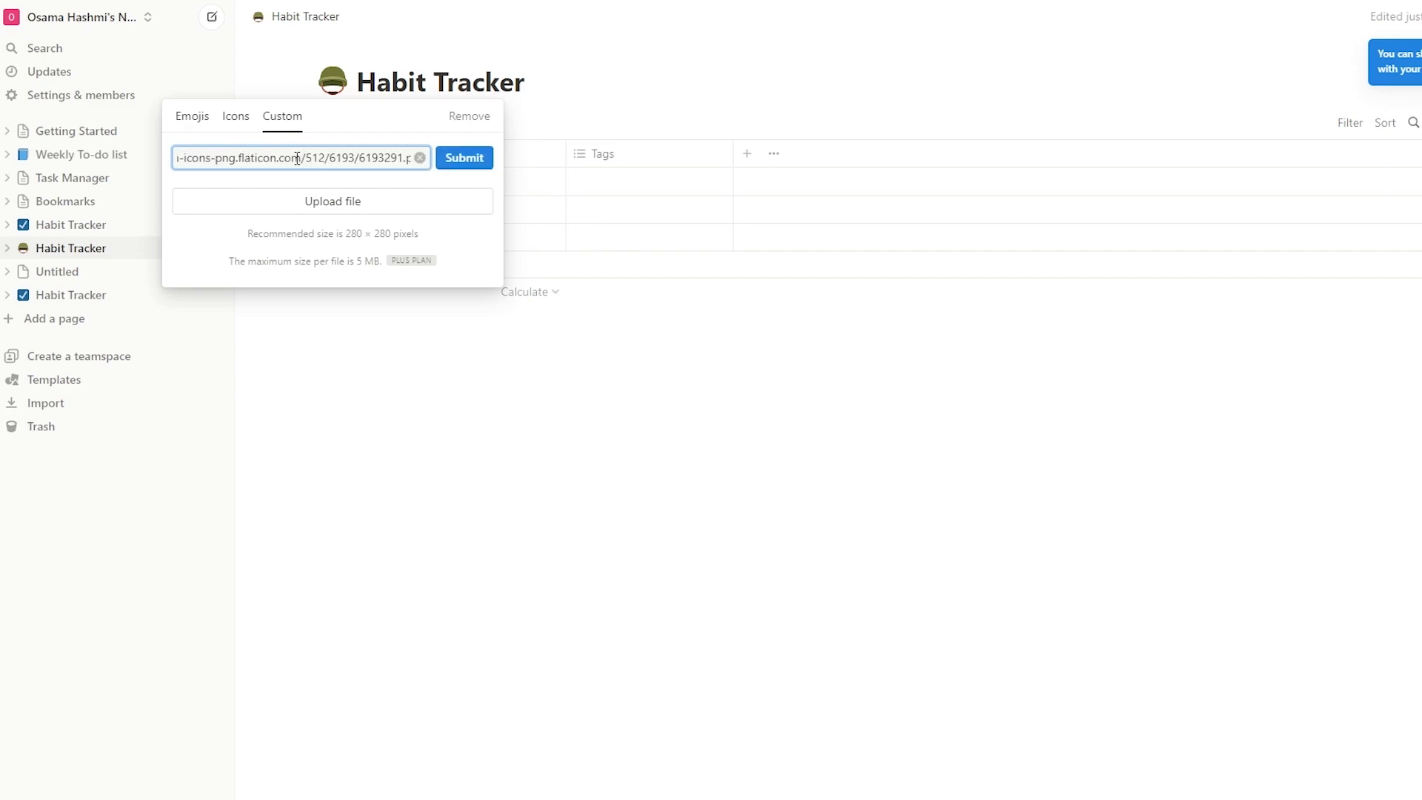
{"action": "left_click", "coordinate": [481, 165]}
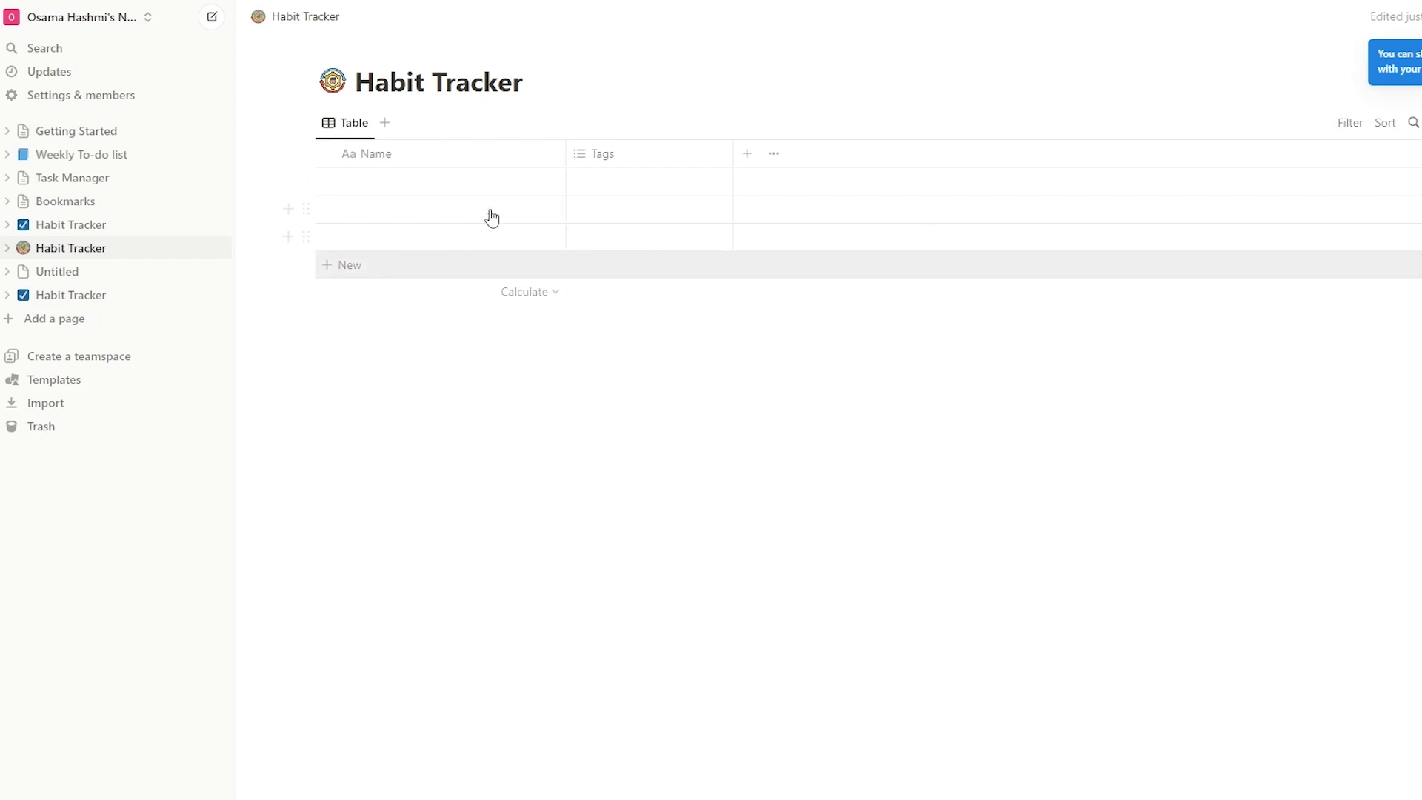
Rename the Name column as "Daily Note" and give it the plain sun icon found by filtering for "sun".
{"action": "left_click", "coordinate": [429, 162]}
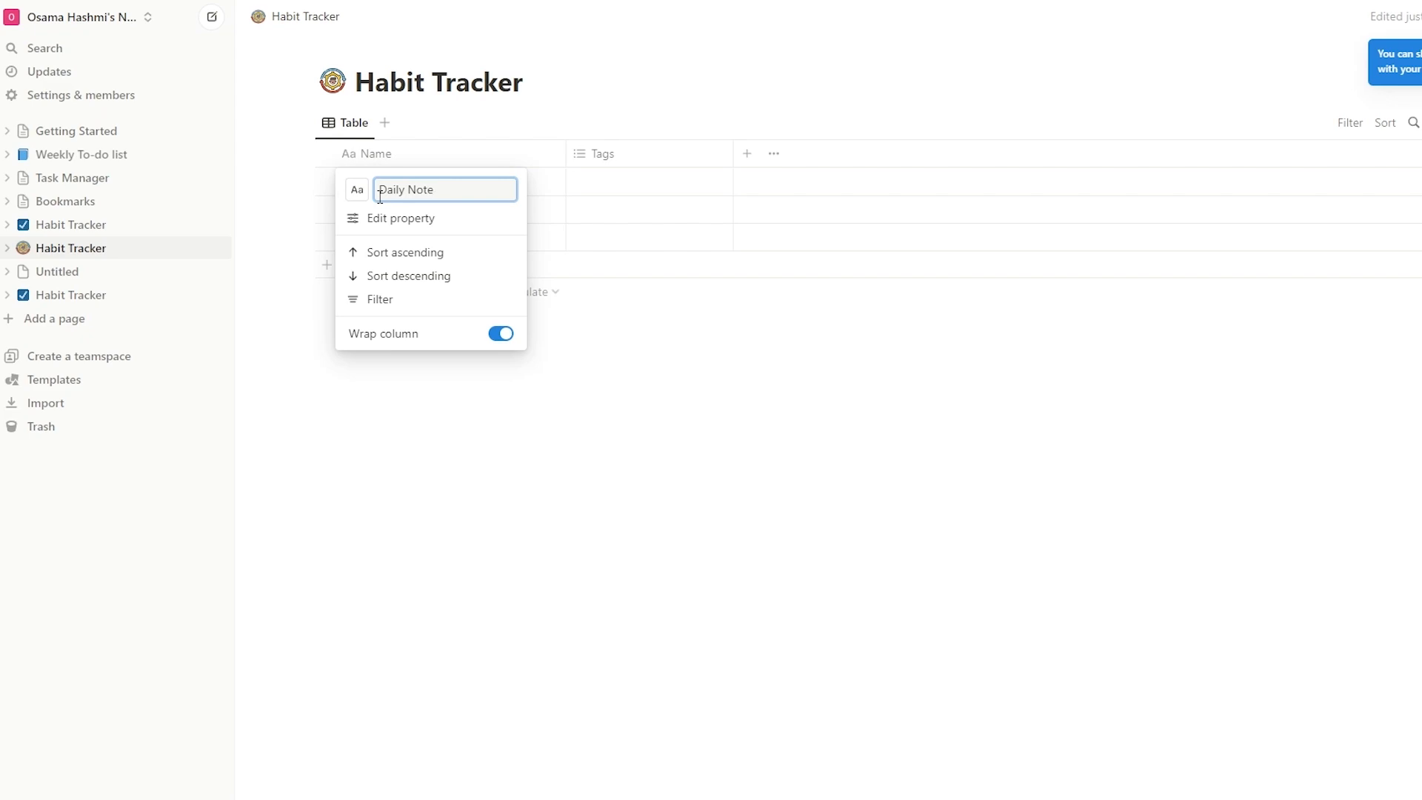
{"action": "left_click", "coordinate": [714, 438]}
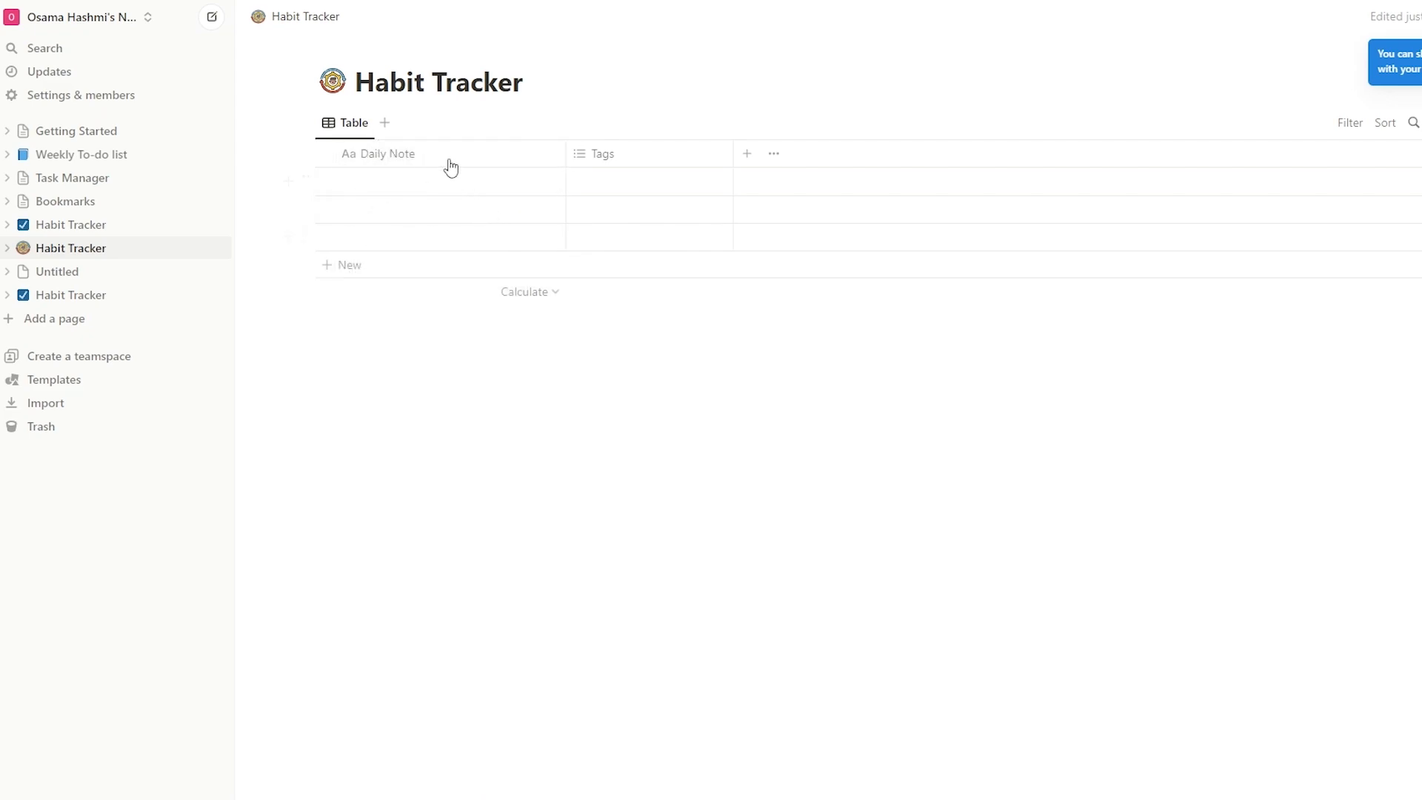
{"action": "left_click", "coordinate": [351, 158]}
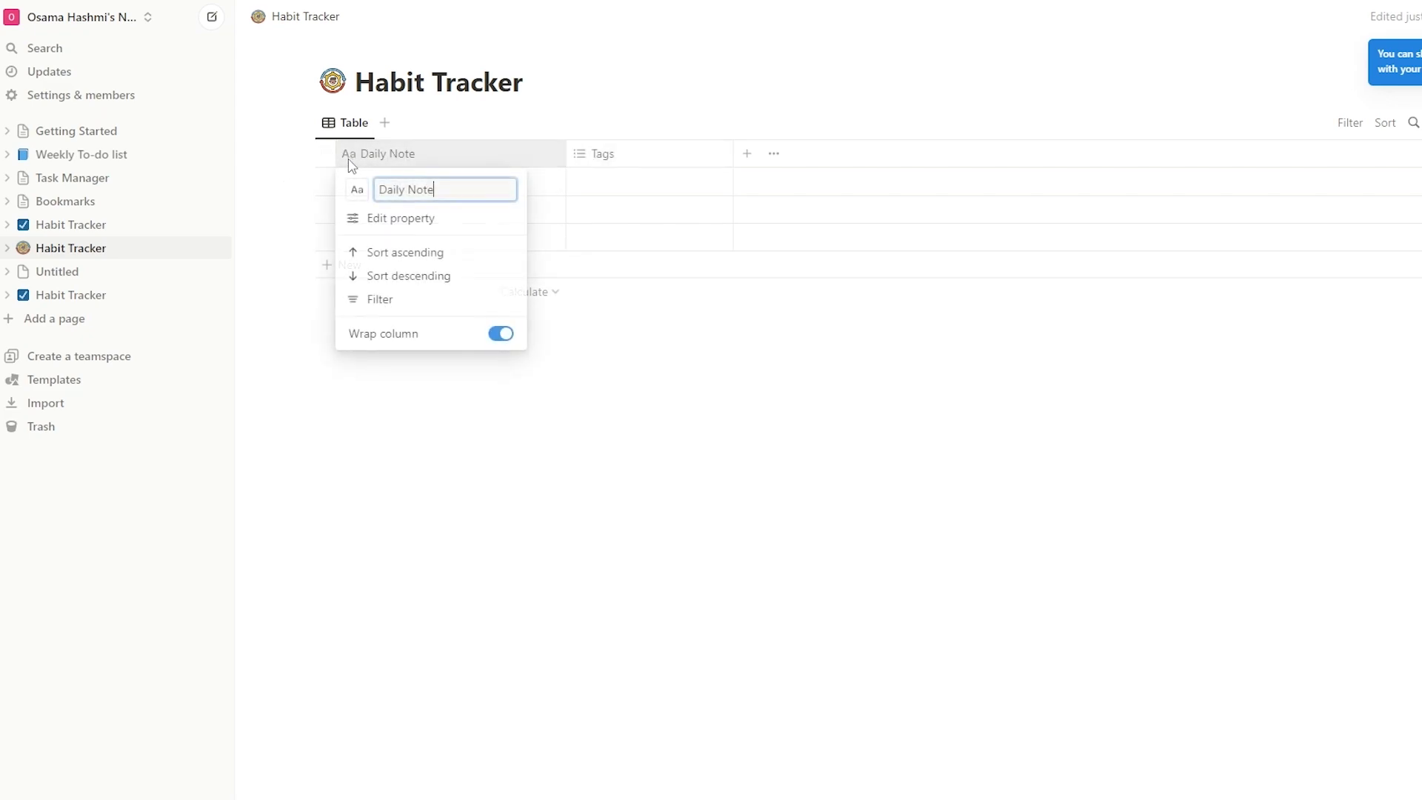
{"action": "left_click", "coordinate": [359, 194]}
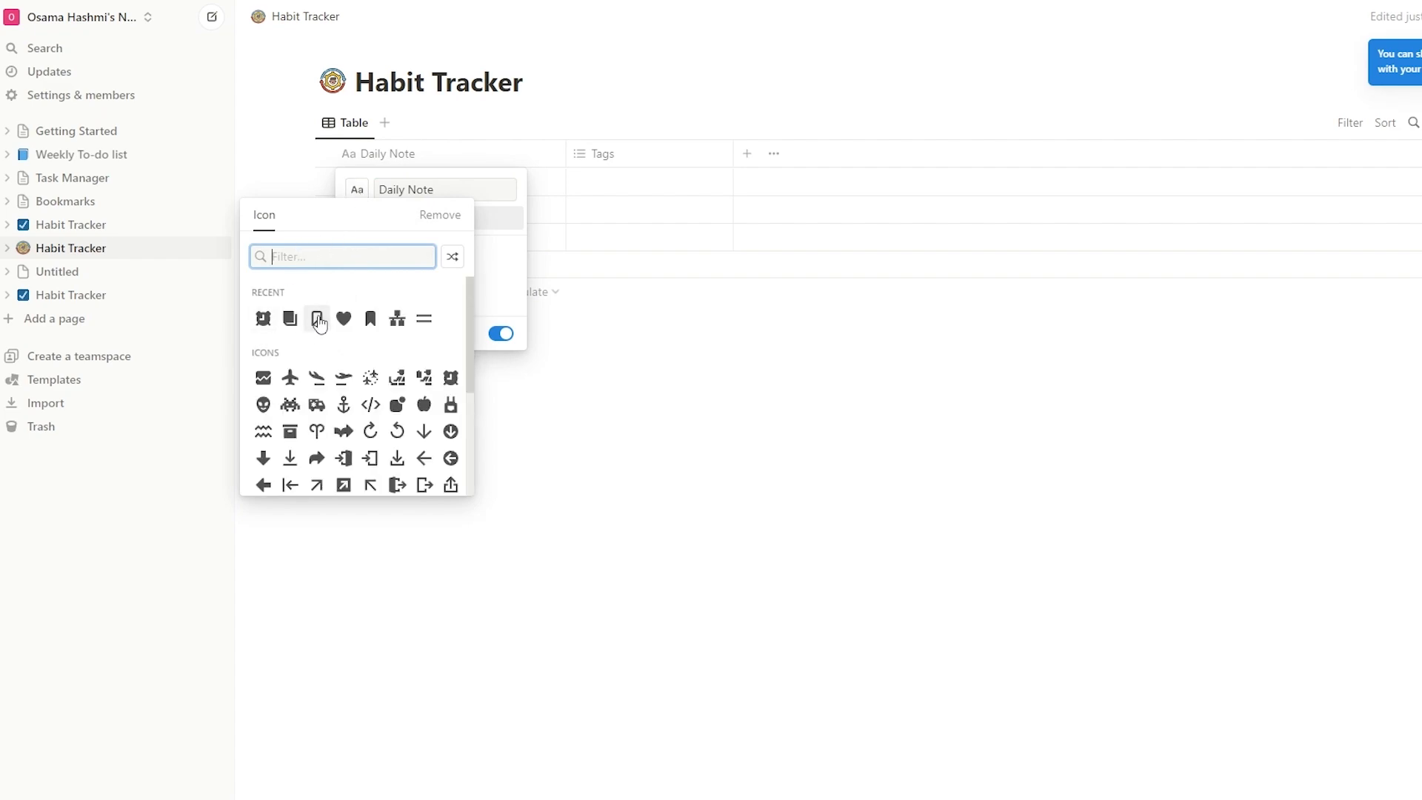
{"action": "scroll", "coordinate": [370, 400], "scroll_direction": "down", "scroll_amount": 3}
{"action": "type", "text": "sun"}
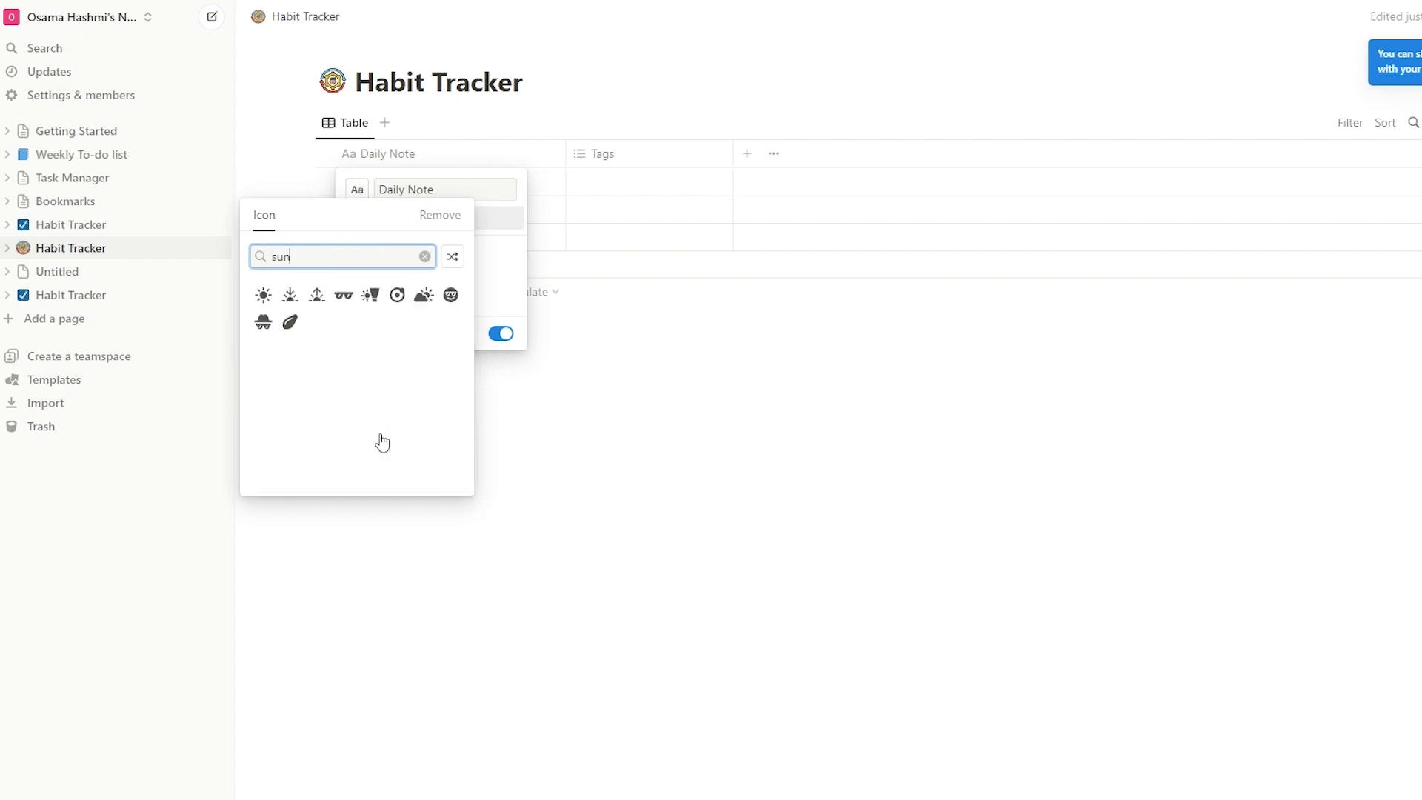
{"action": "left_click", "coordinate": [263, 295]}
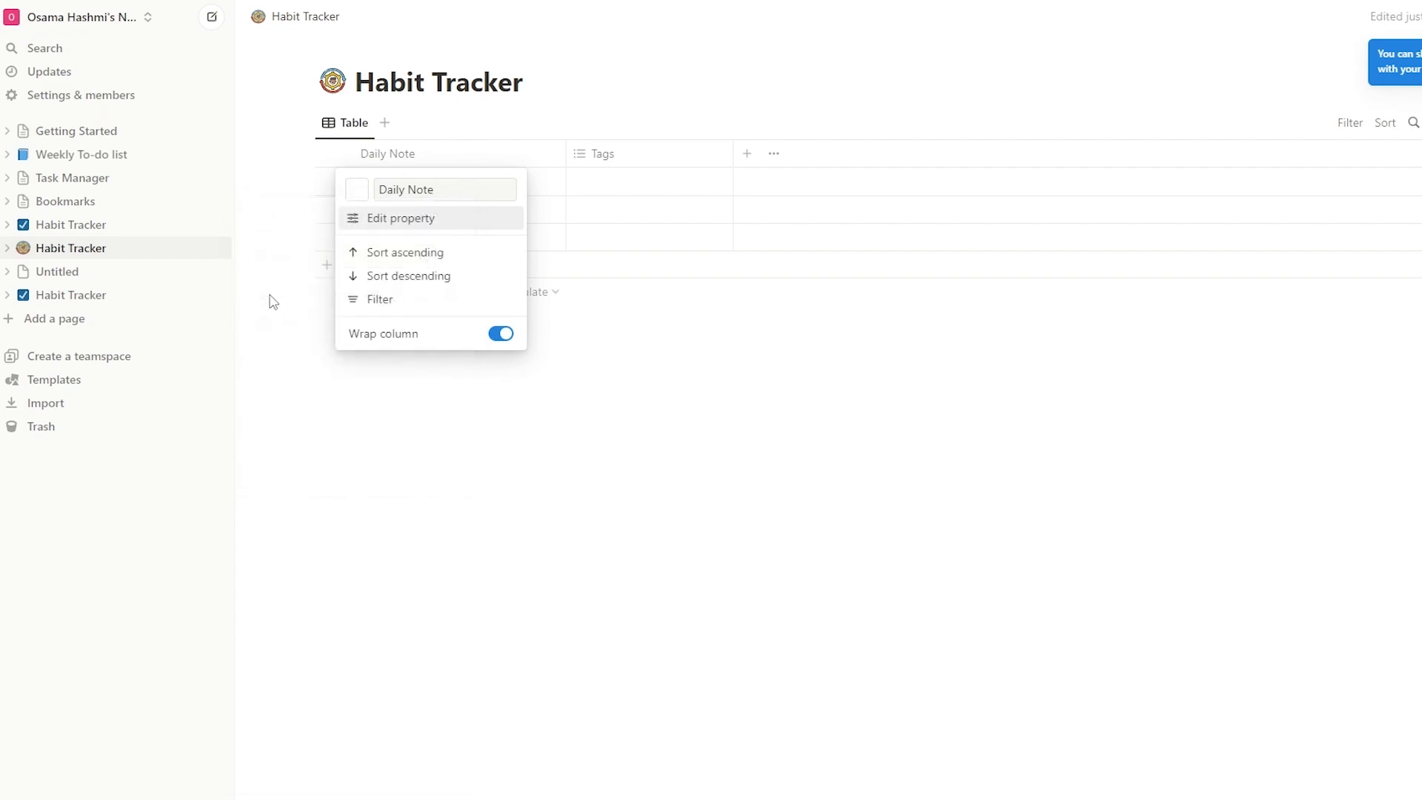
{"action": "left_click", "coordinate": [687, 406]}
Move the Daily Note column after Tags and delete the Tags property.
{"action": "left_click_drag", "start_coordinate": [388, 158], "coordinate": [902, 172]}
{"action": "left_click", "coordinate": [419, 163]}
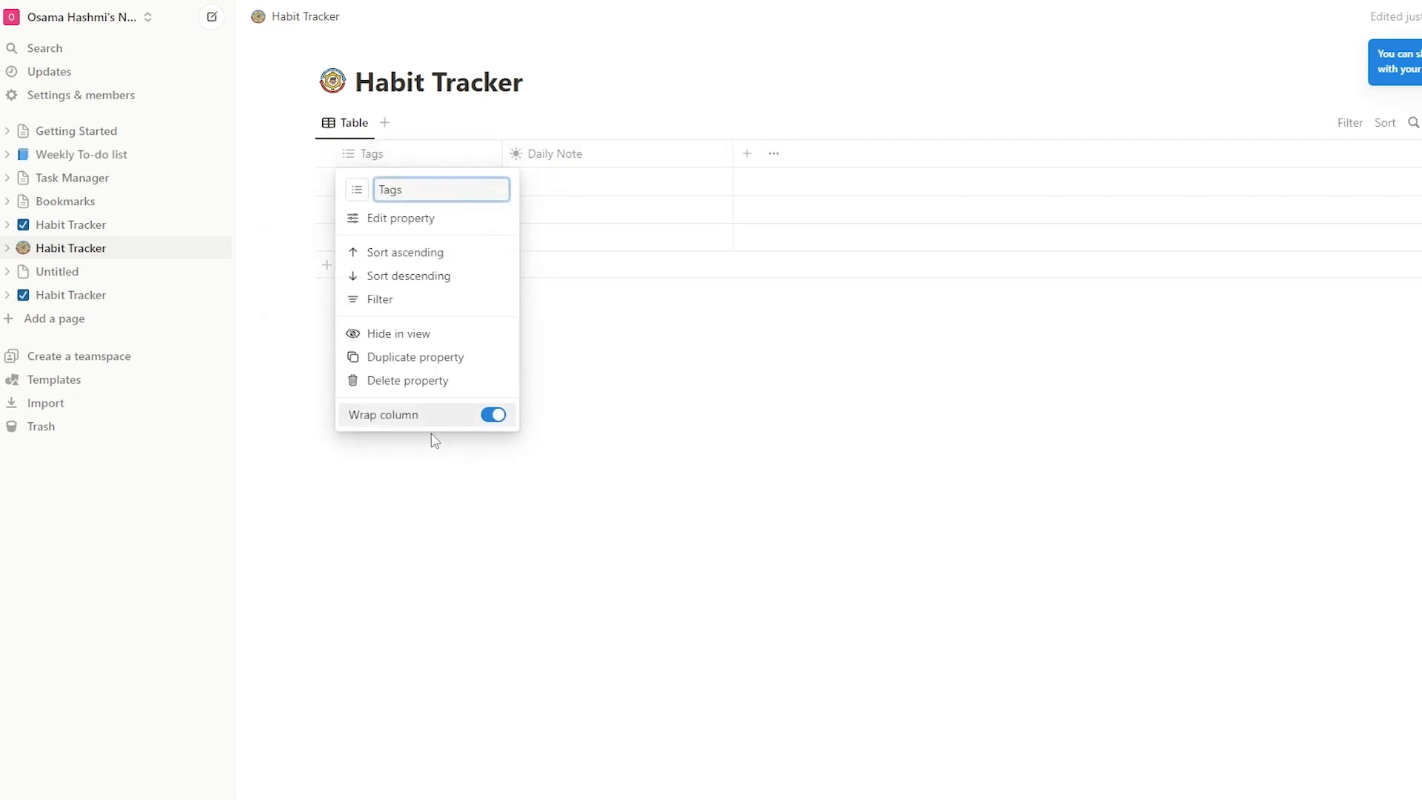
{"action": "left_click", "coordinate": [457, 382]}
{"action": "left_click", "coordinate": [817, 408]}
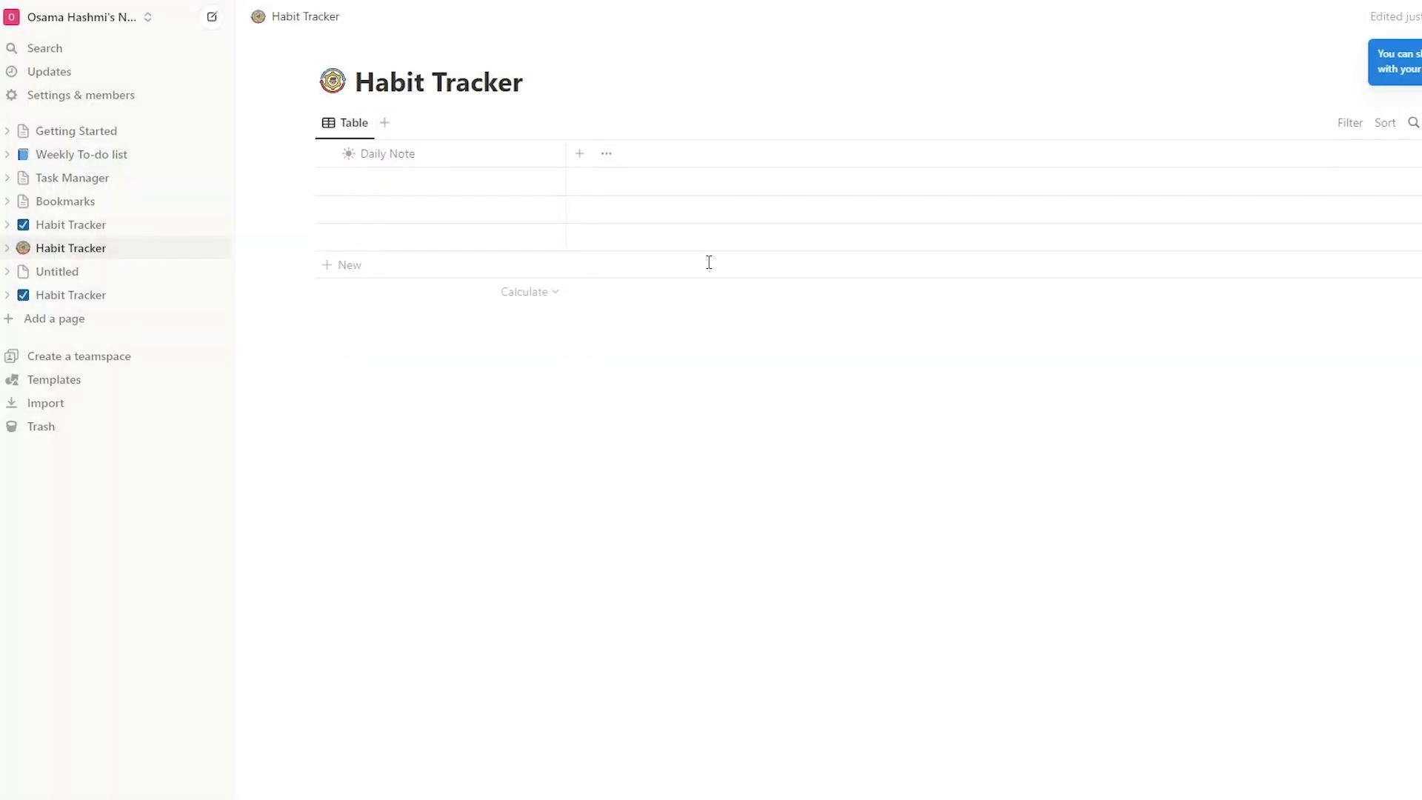
Add a checkbox property named "Meditation" followed by the man in lotus position emoji.
{"action": "left_click", "coordinate": [580, 153]}
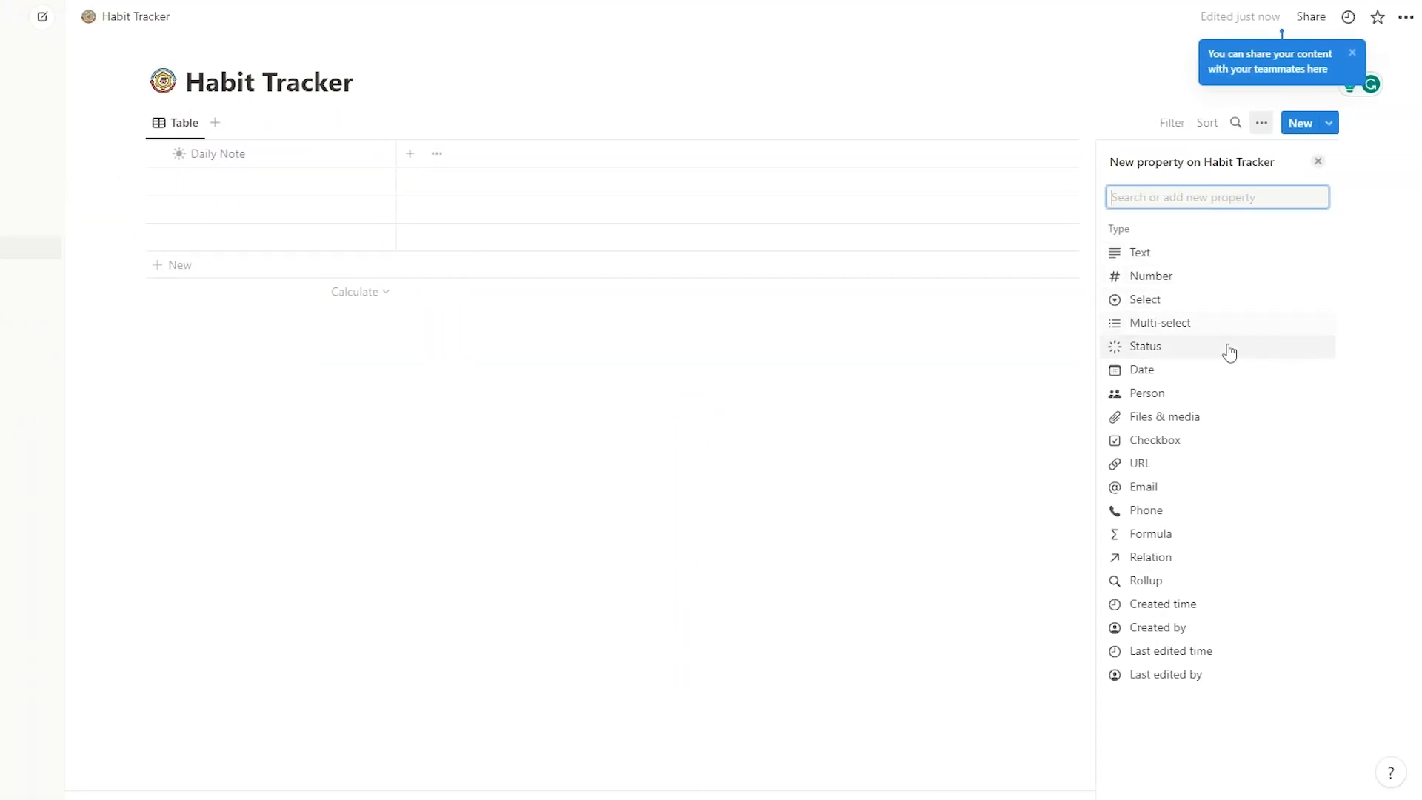
{"action": "left_click", "coordinate": [1179, 442]}
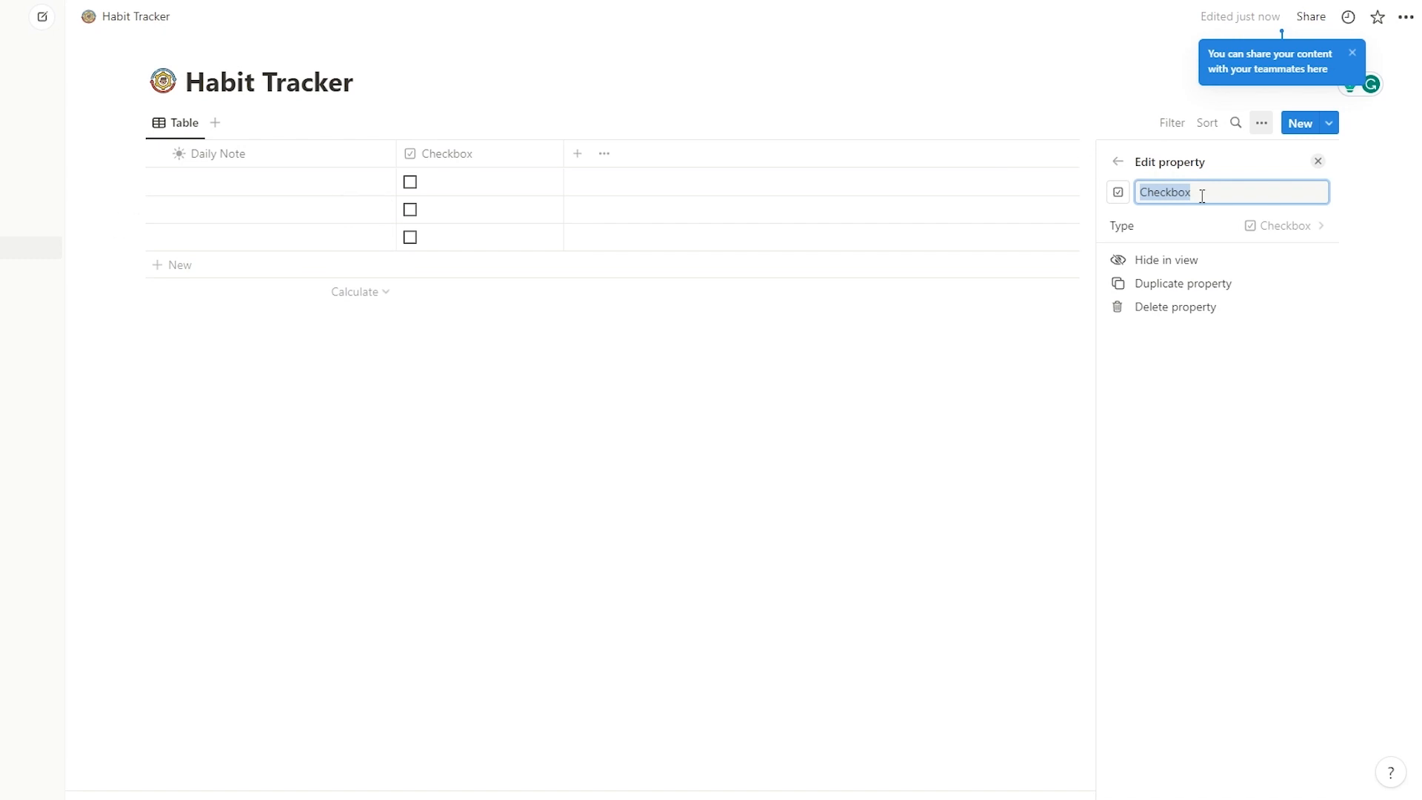
{"action": "type", "text": "Meditation"}
{"action": "key", "text": "super+period"}
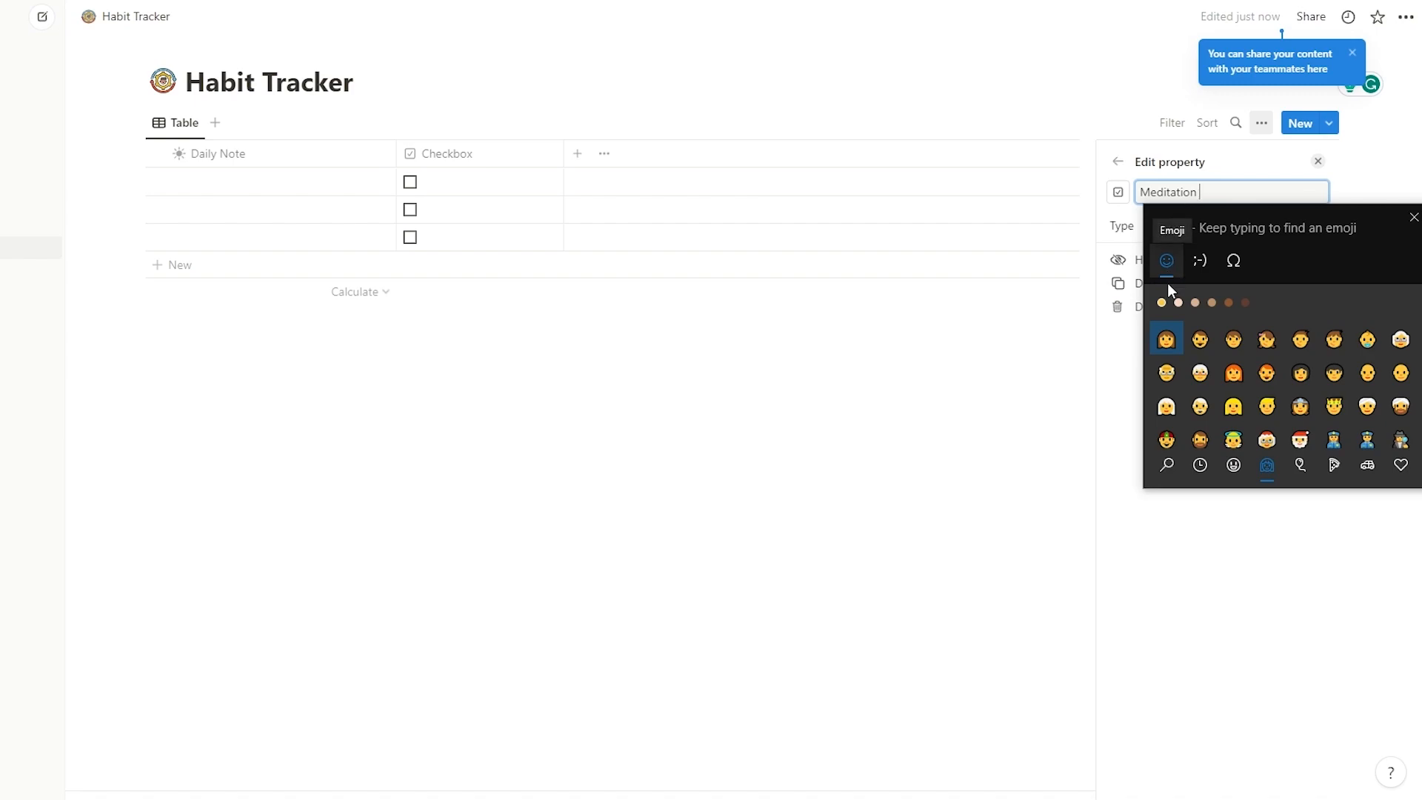
{"action": "scroll", "coordinate": [1185, 349], "scroll_direction": "down", "scroll_amount": 1}
{"action": "left_click", "coordinate": [1177, 460]}
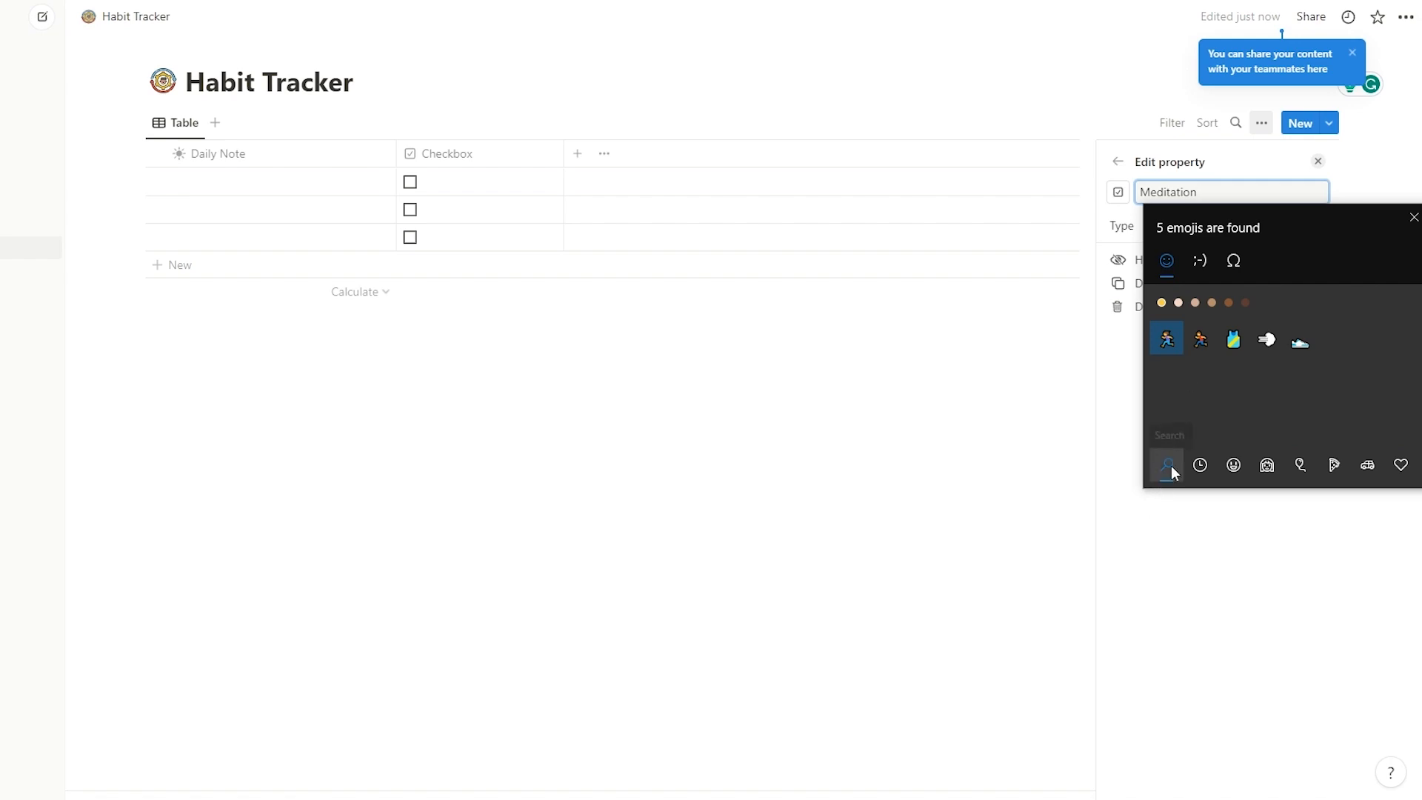
{"action": "type", "text": "yog"}
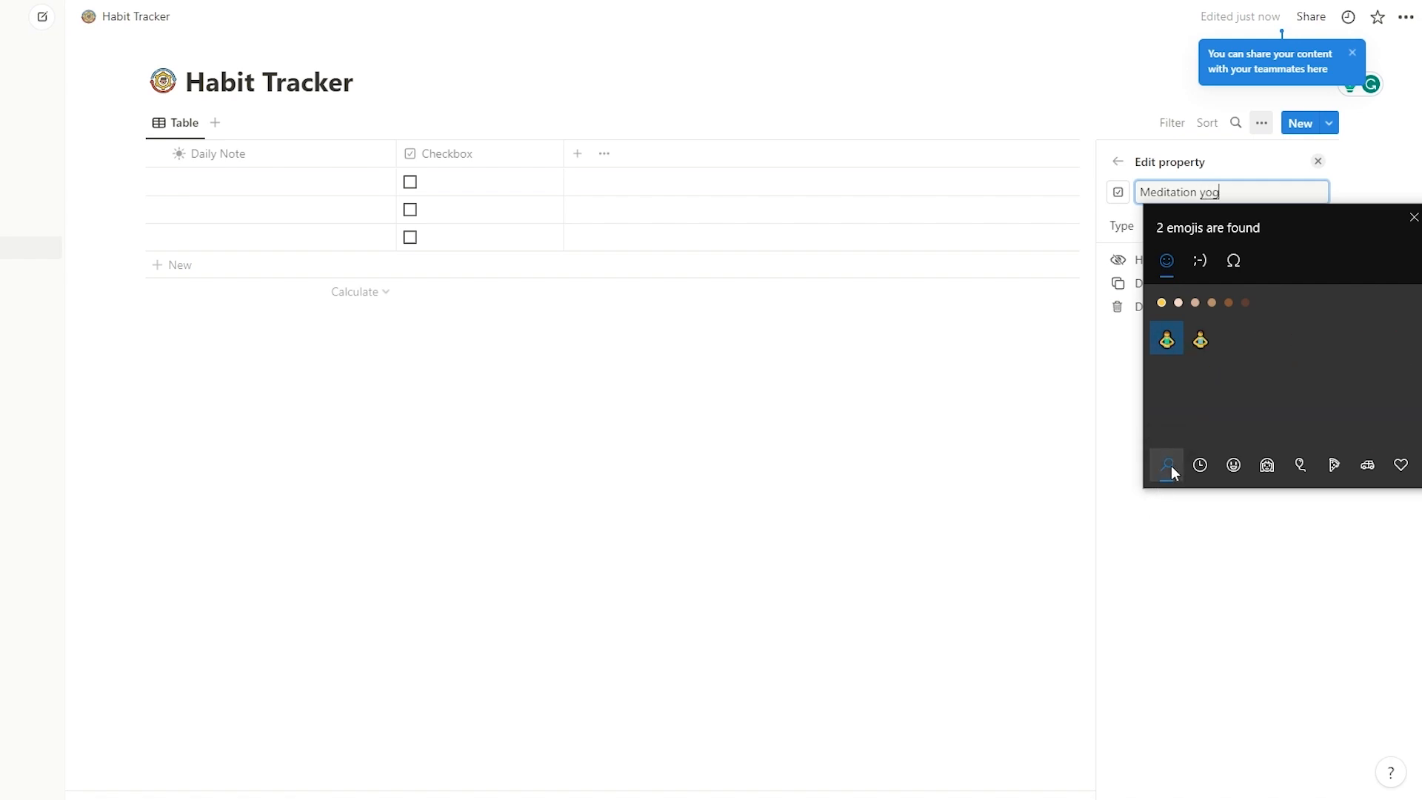
{"action": "left_click", "coordinate": [1200, 340]}
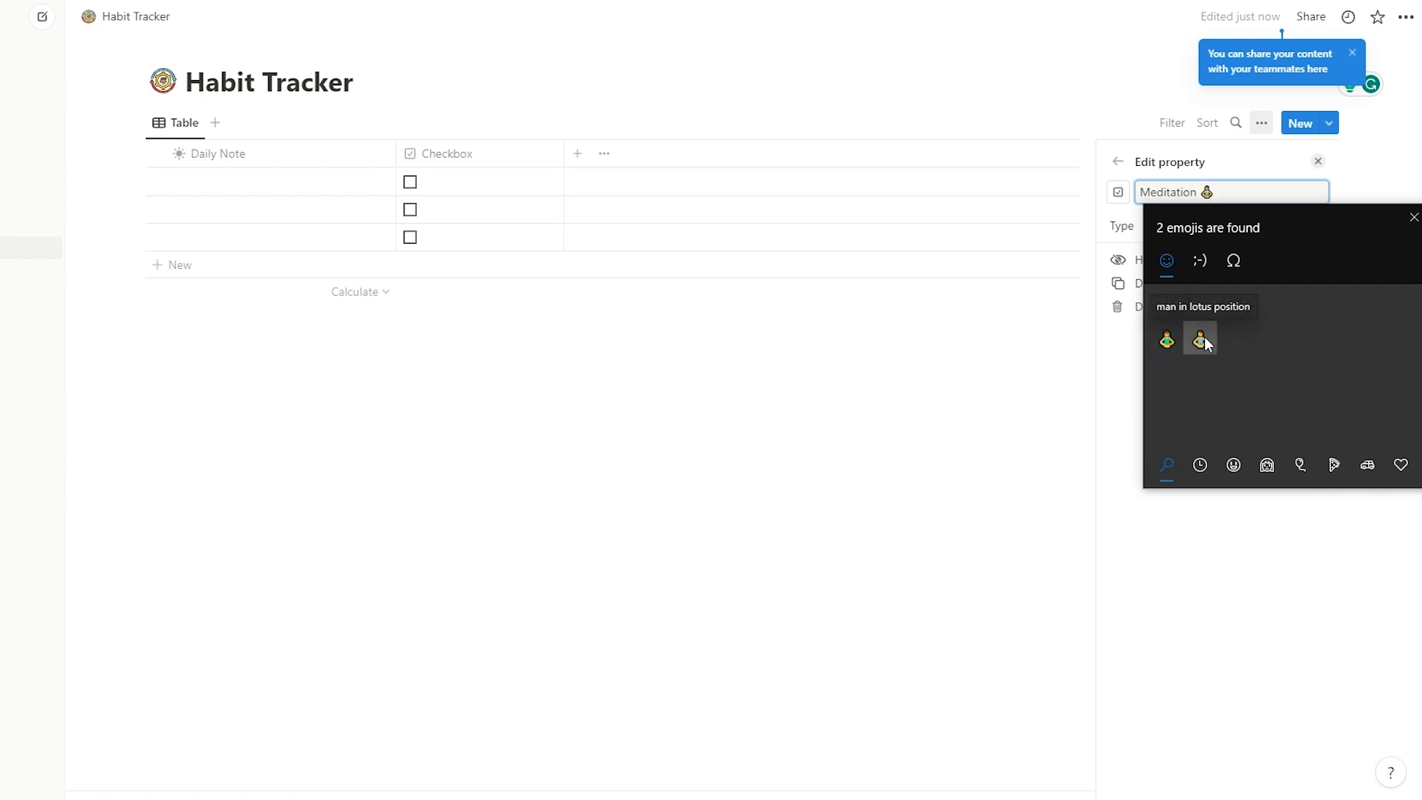
{"action": "left_click", "coordinate": [1135, 396]}
{"action": "left_click", "coordinate": [958, 361]}
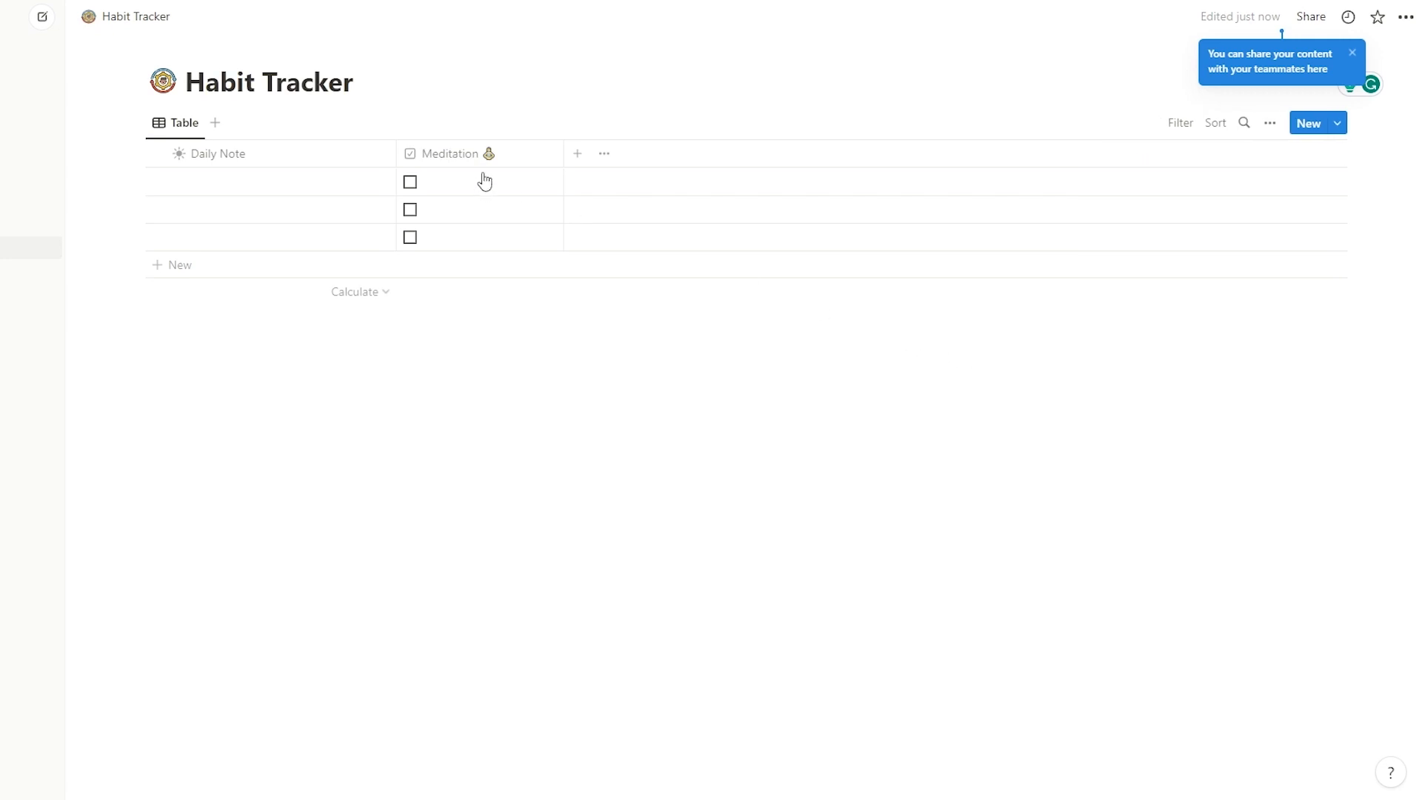
Add a checkbox property named "Workout" followed by the second weightlifter emoji found by searching "weight".
{"action": "left_click", "coordinate": [579, 154]}
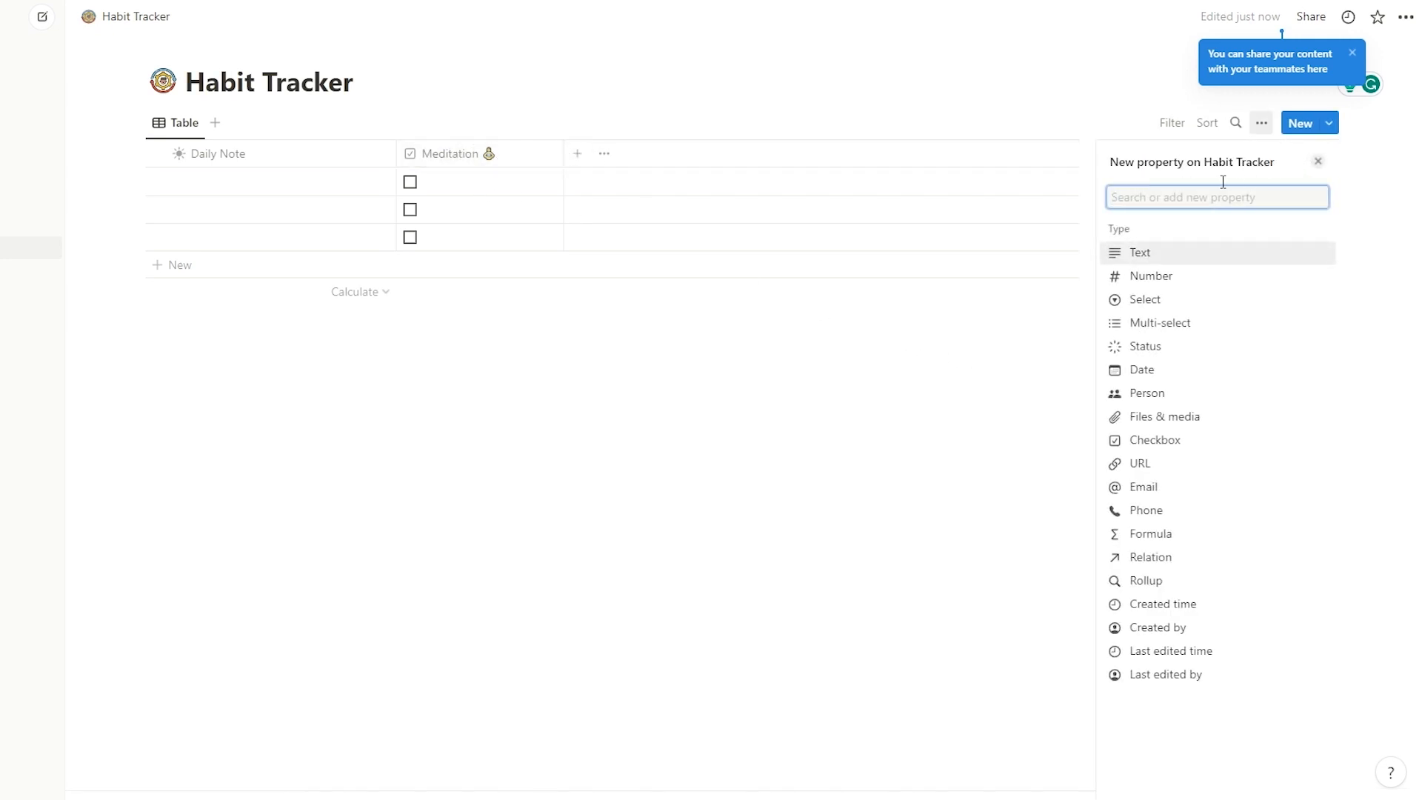
{"action": "left_click", "coordinate": [1166, 444]}
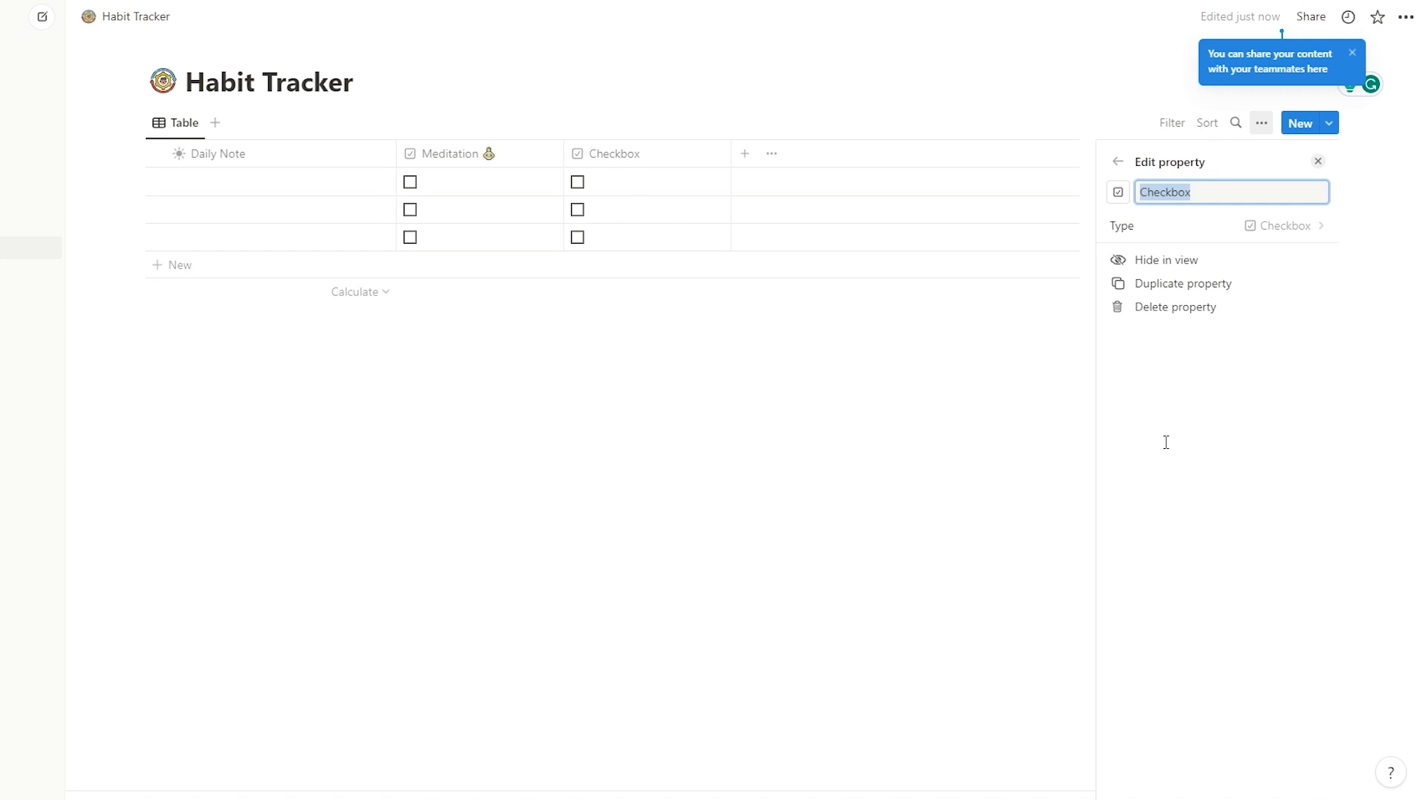
{"action": "type", "text": "Workout"}
{"action": "key", "text": "super+period"}
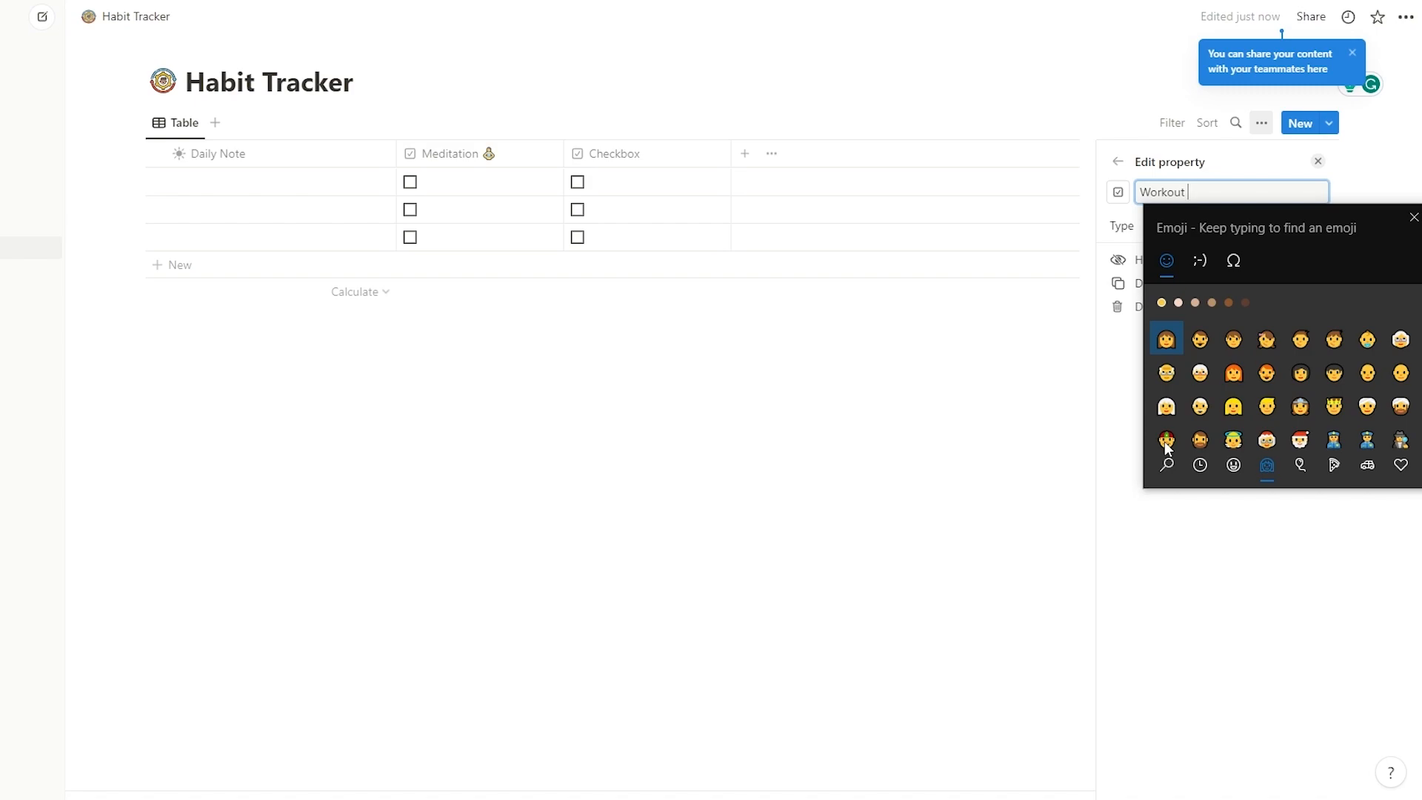
{"action": "type", "text": "weight"}
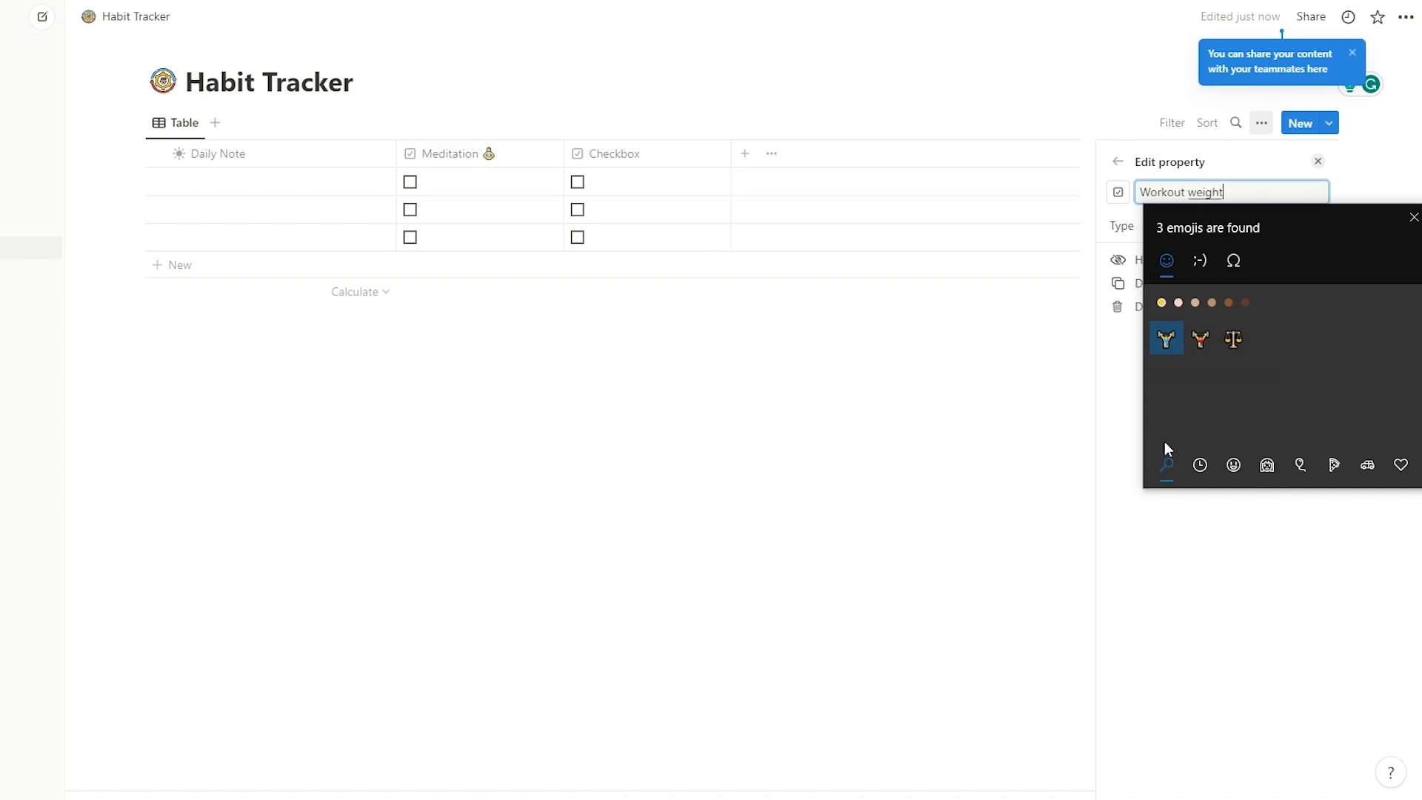
{"action": "left_click", "coordinate": [1210, 352]}
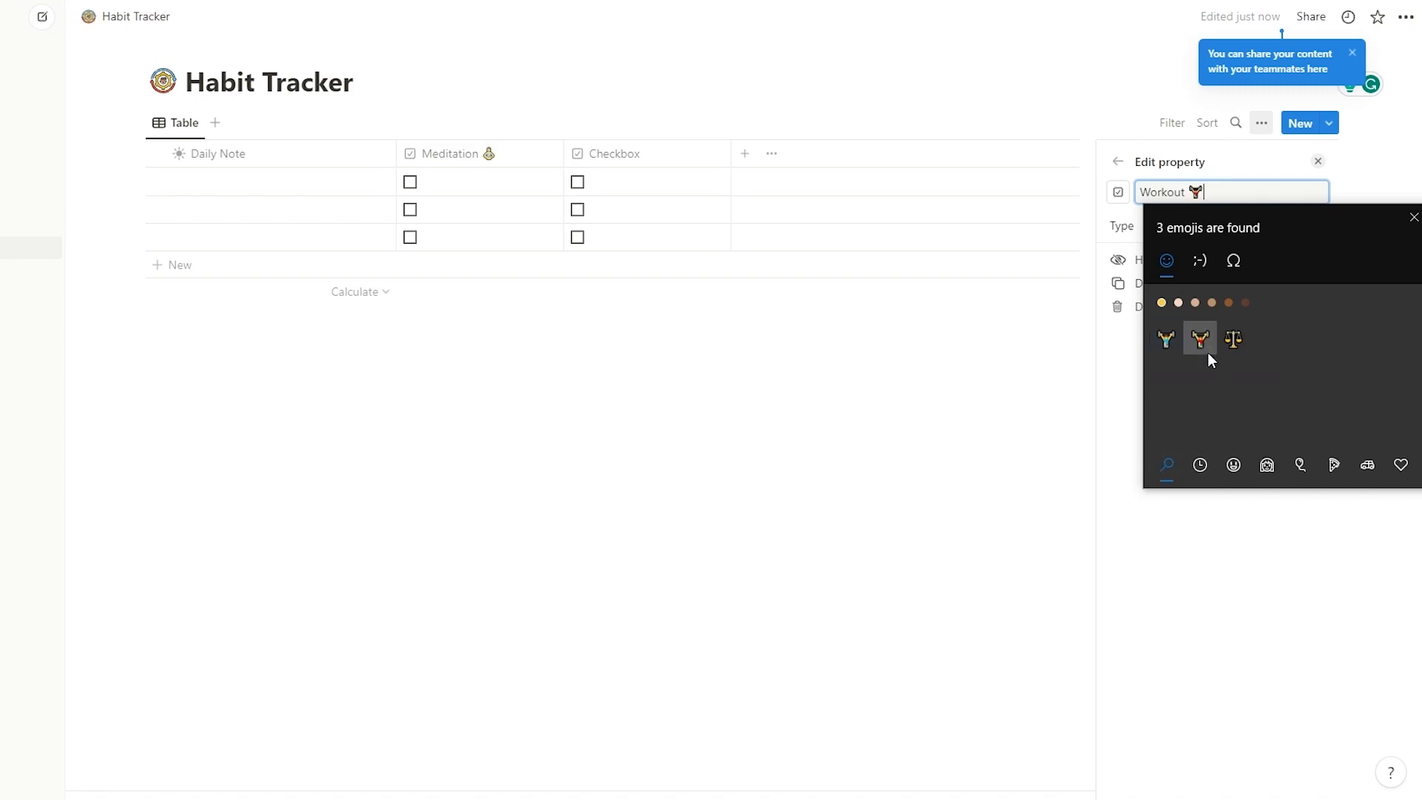
{"action": "left_click", "coordinate": [1057, 358]}
{"action": "left_click", "coordinate": [1004, 357]}
Add a checkbox property named "Running" followed by the second runner emoji, and move the Daily Note column after it.
{"action": "left_click", "coordinate": [746, 157]}
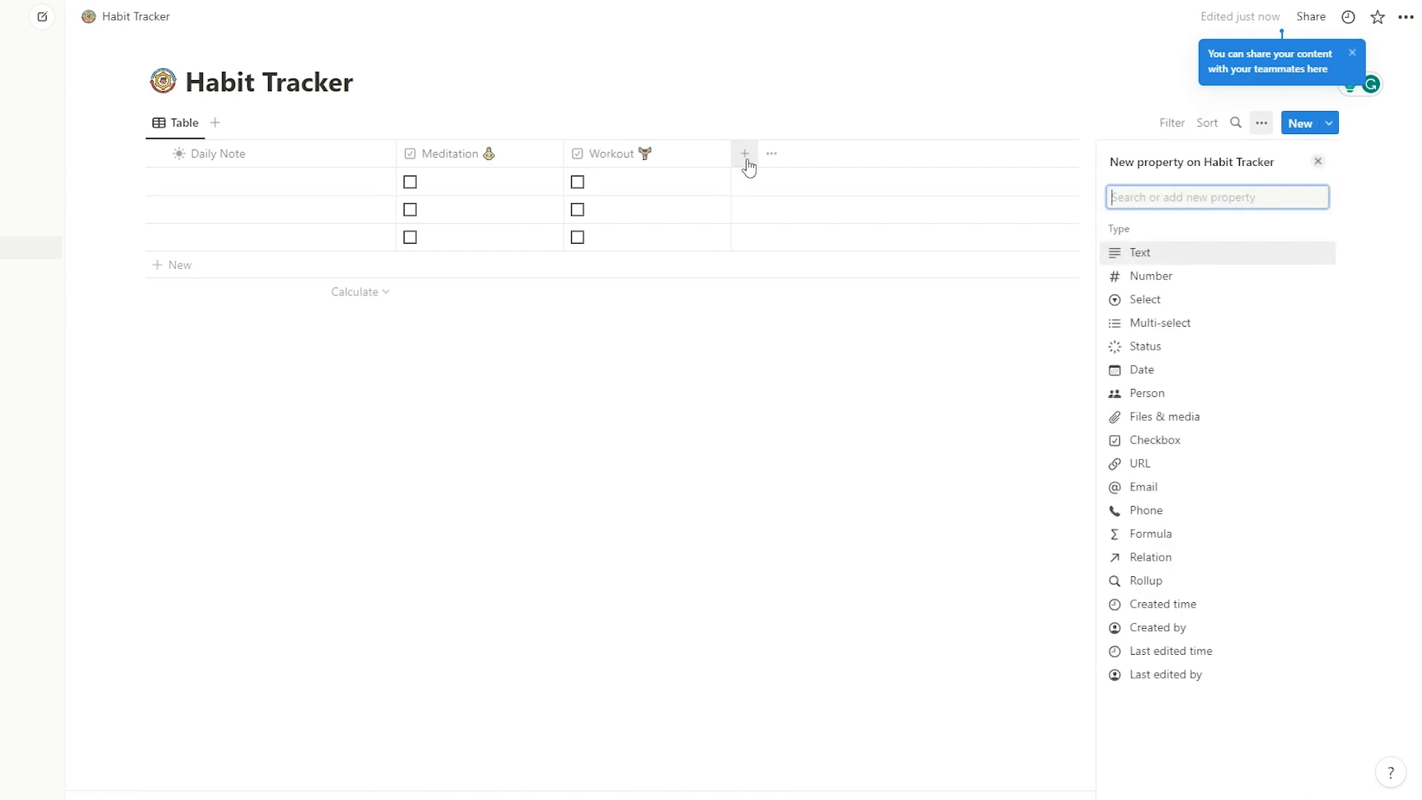
{"action": "type", "text": "Running"}
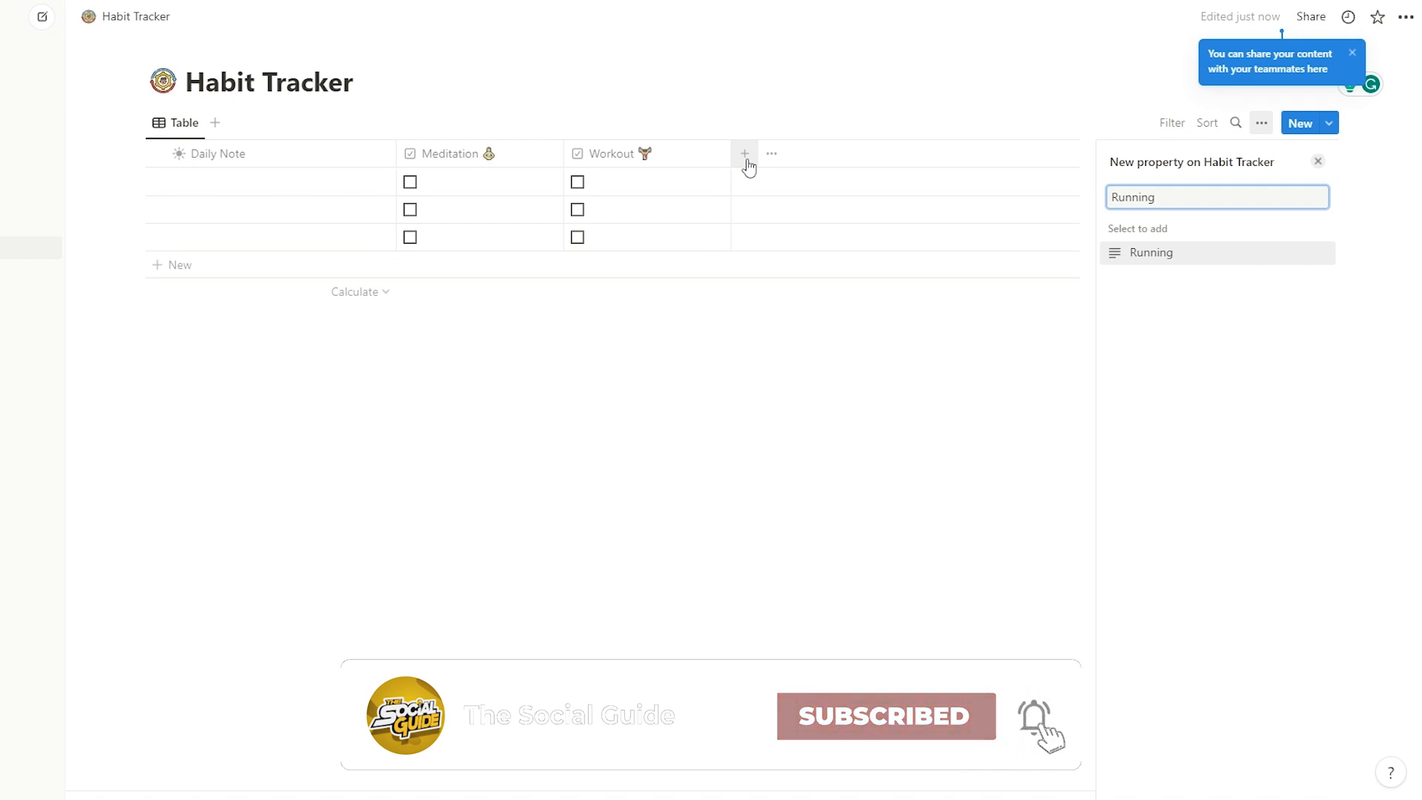
{"action": "key", "text": "super+period"}
{"action": "type", "text": "run"}
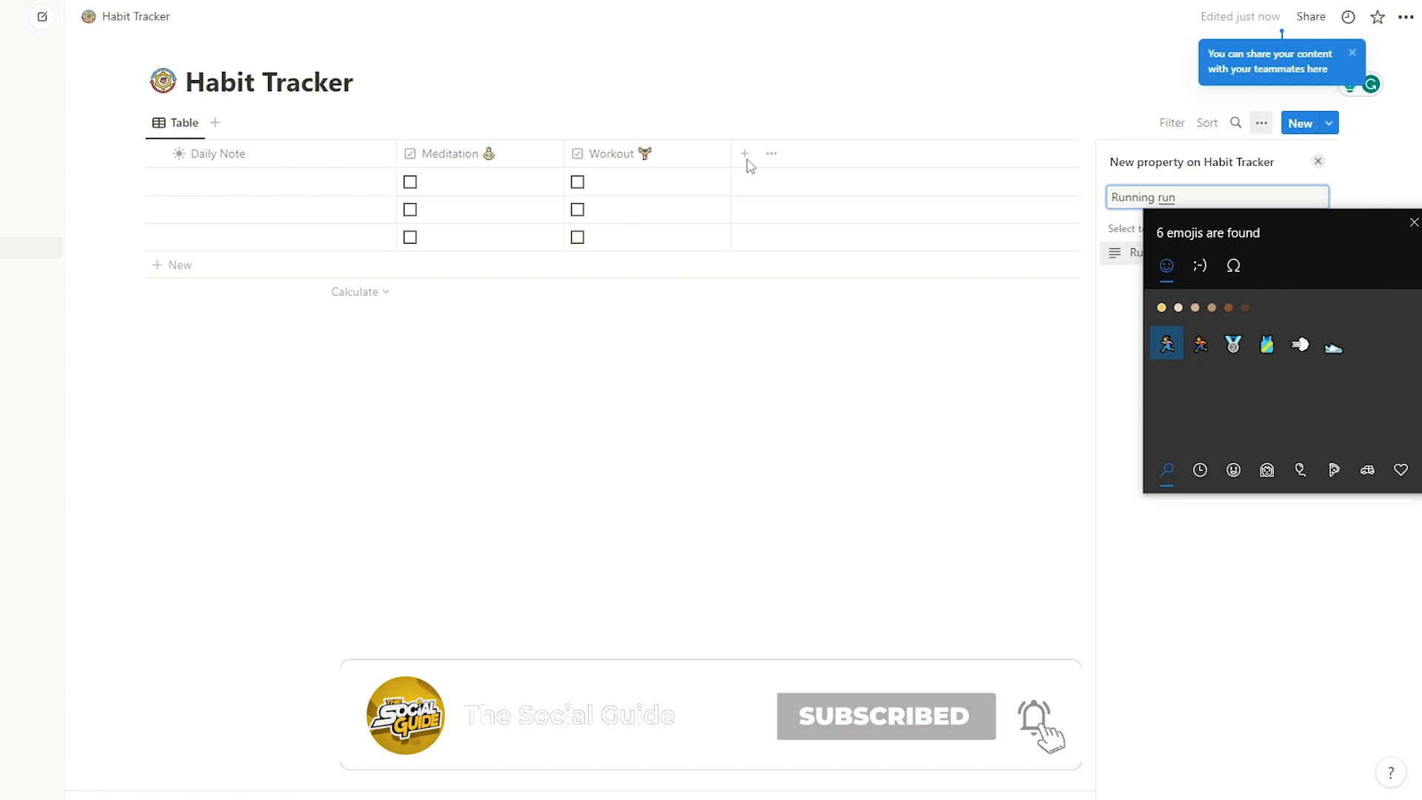
{"action": "left_click", "coordinate": [1203, 355]}
{"action": "left_click", "coordinate": [1080, 349]}
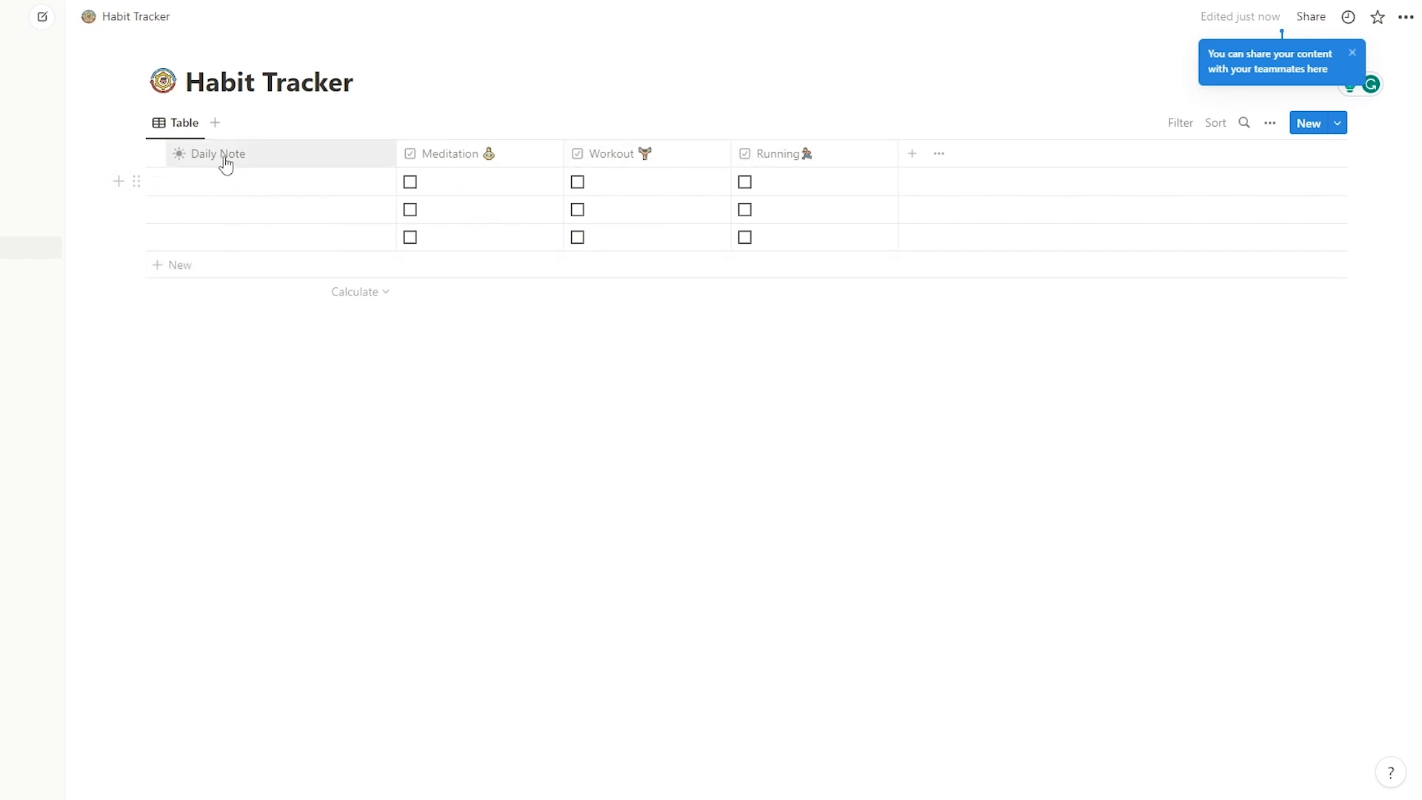
{"action": "left_click_drag", "start_coordinate": [210, 162], "coordinate": [809, 161]}
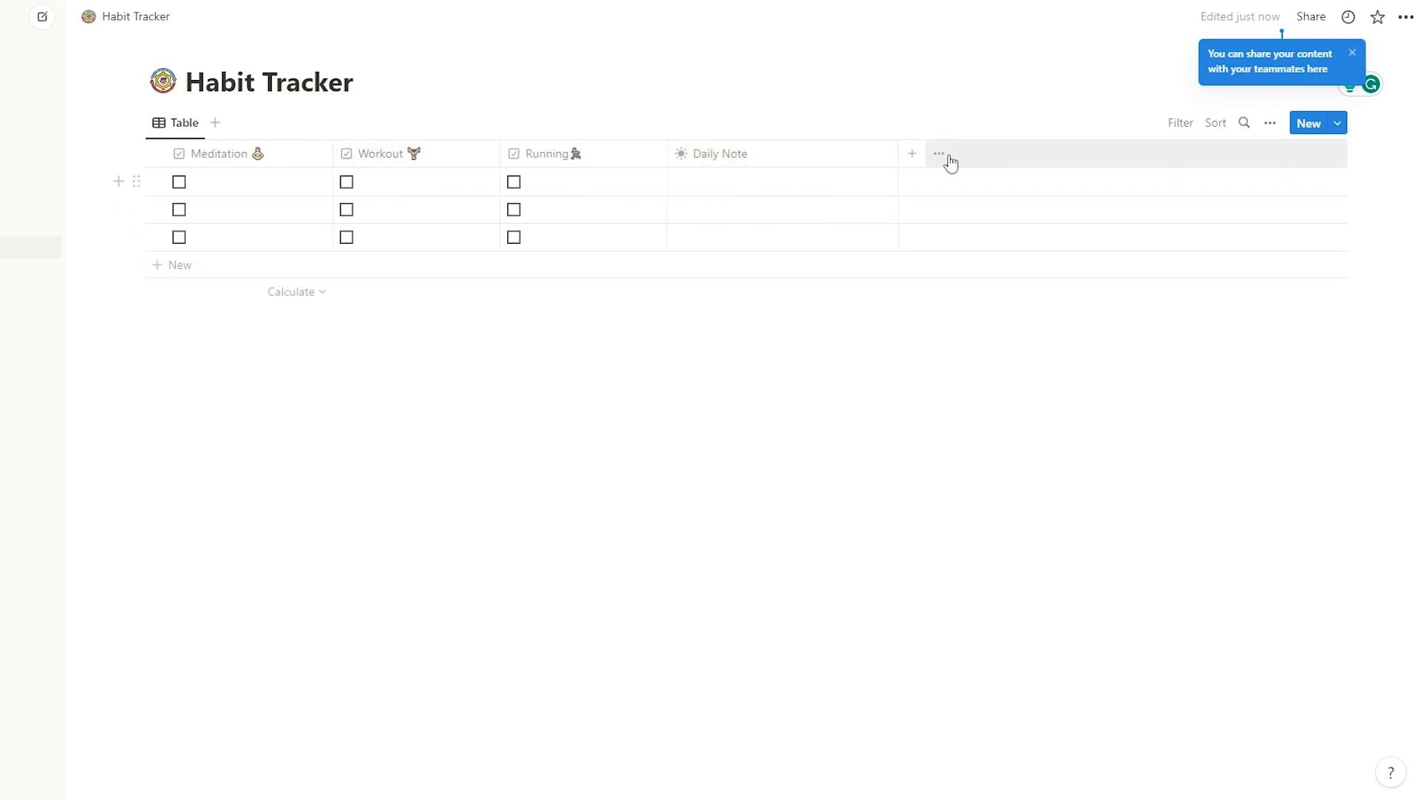
Add a Created time property named "Date" with the alarm clock icon and make it the table's first column.
{"action": "left_click", "coordinate": [912, 153]}
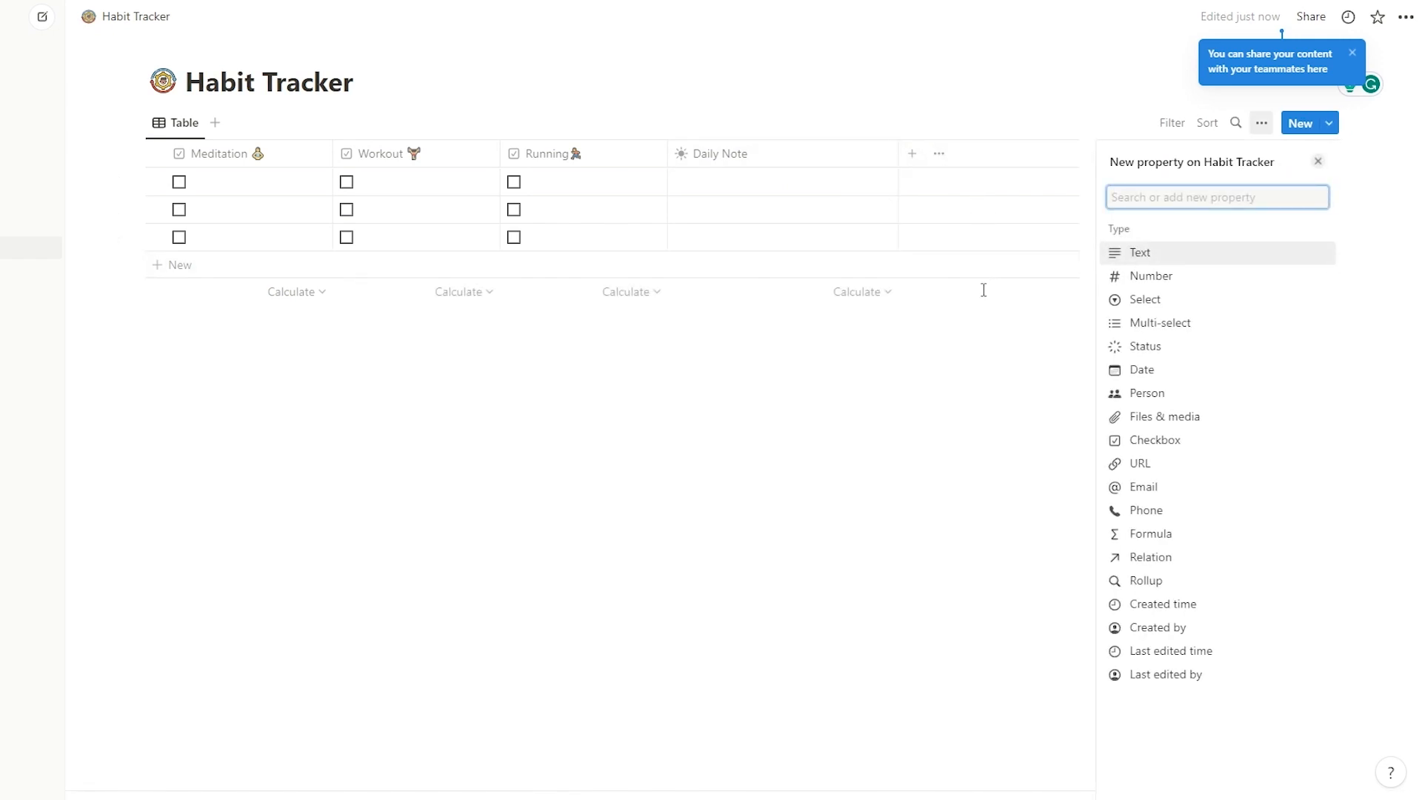
{"action": "left_click", "coordinate": [1165, 615]}
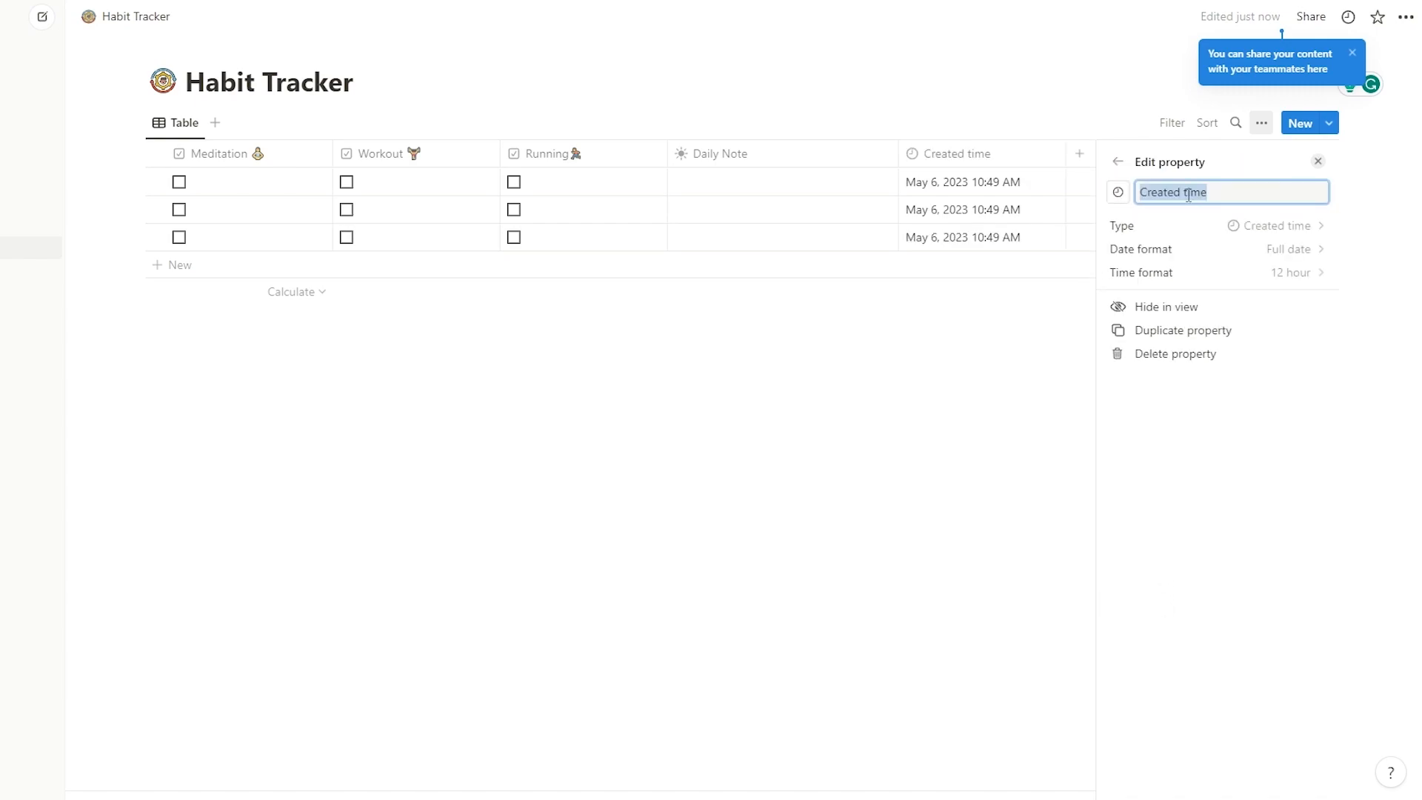
{"action": "type", "text": "Date"}
{"action": "left_click", "coordinate": [1118, 191]}
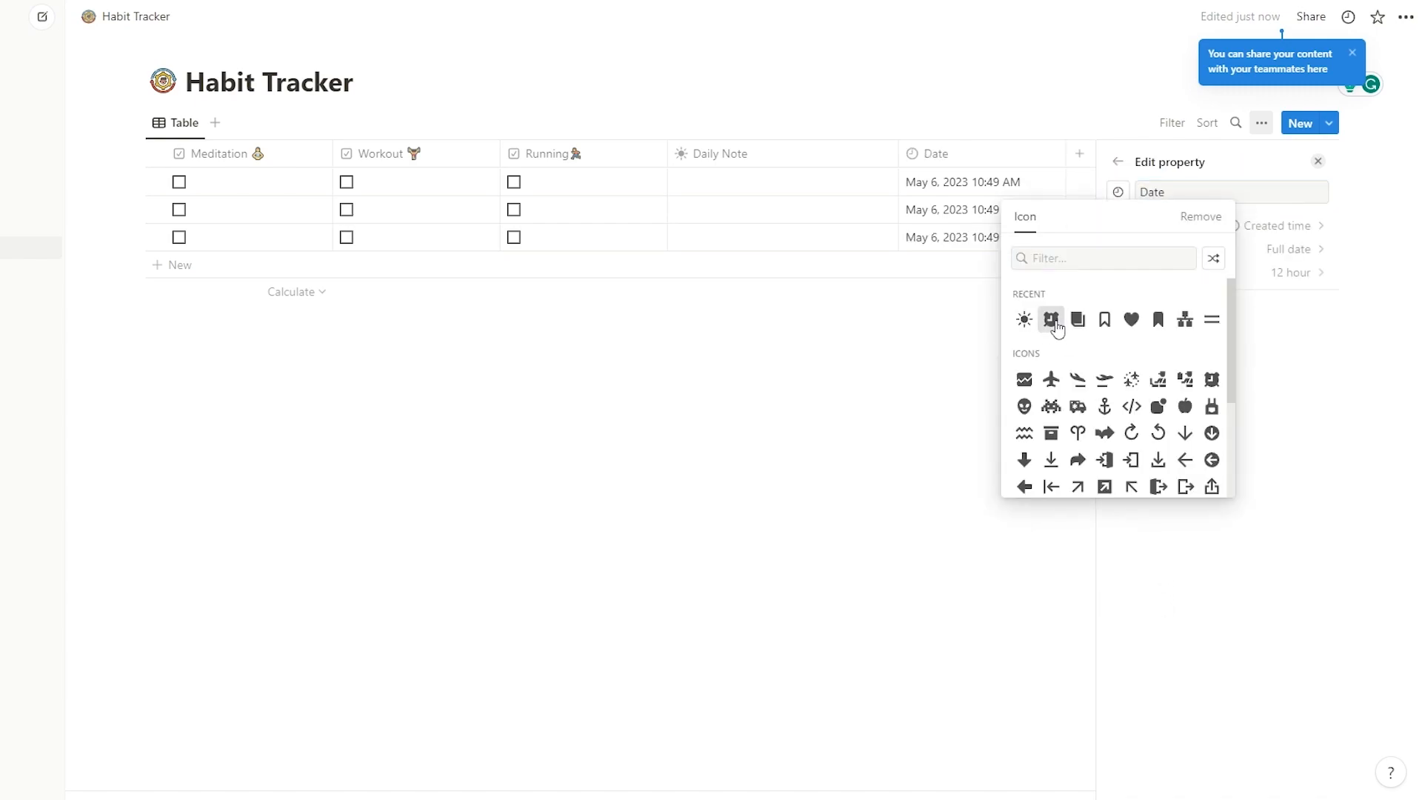
{"action": "left_click", "coordinate": [1047, 319]}
{"action": "left_click", "coordinate": [962, 375]}
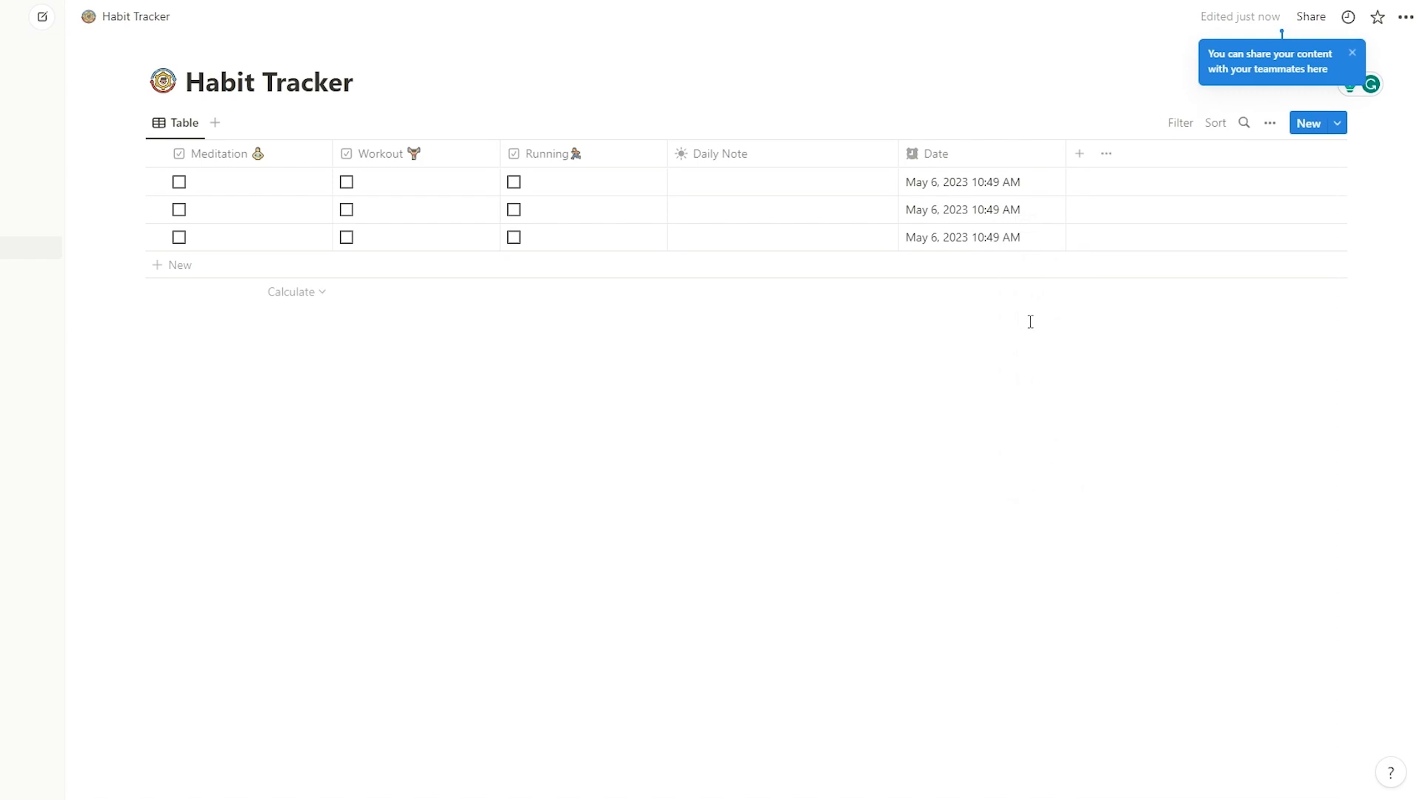
{"action": "left_click_drag", "start_coordinate": [962, 158], "coordinate": [251, 209]}
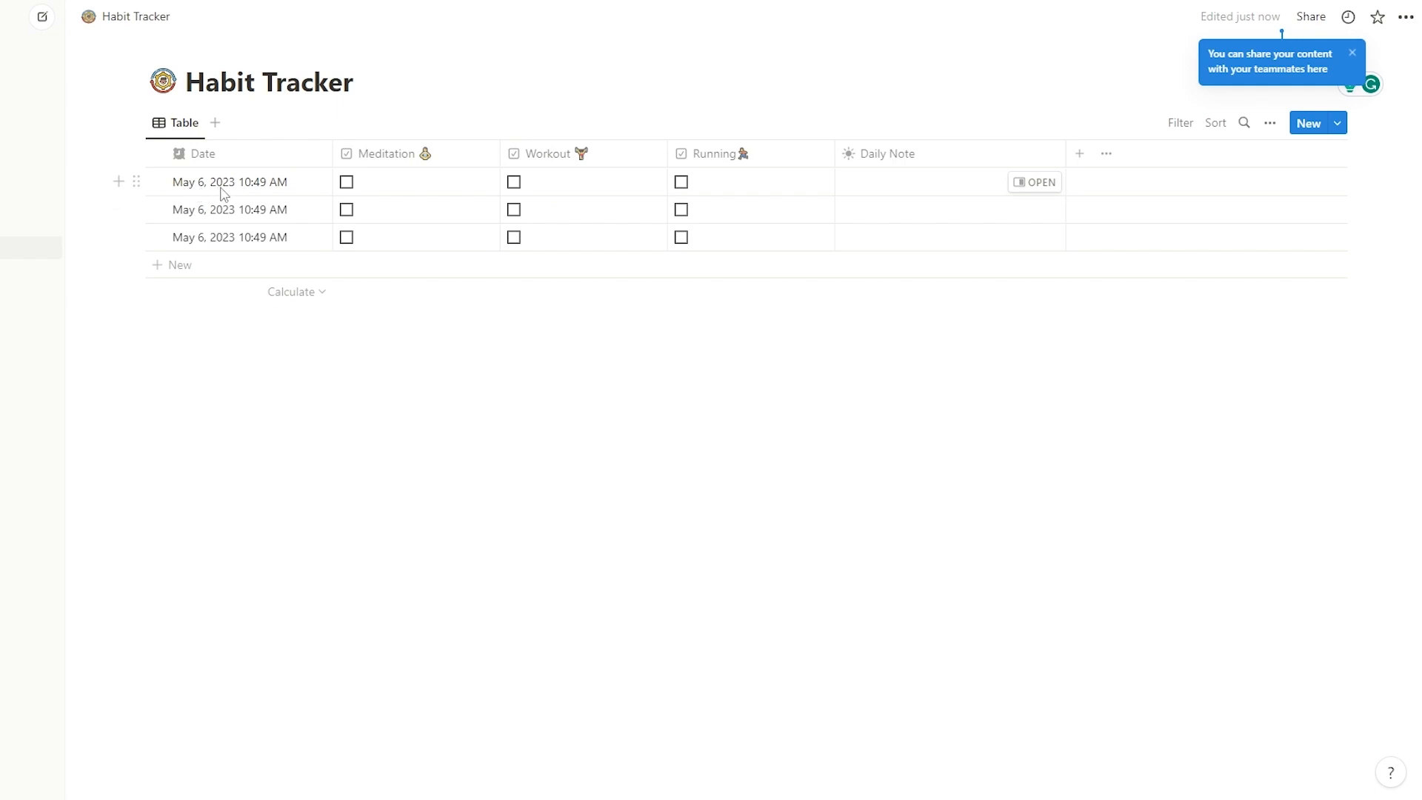
{"action": "left_click", "coordinate": [360, 191]}
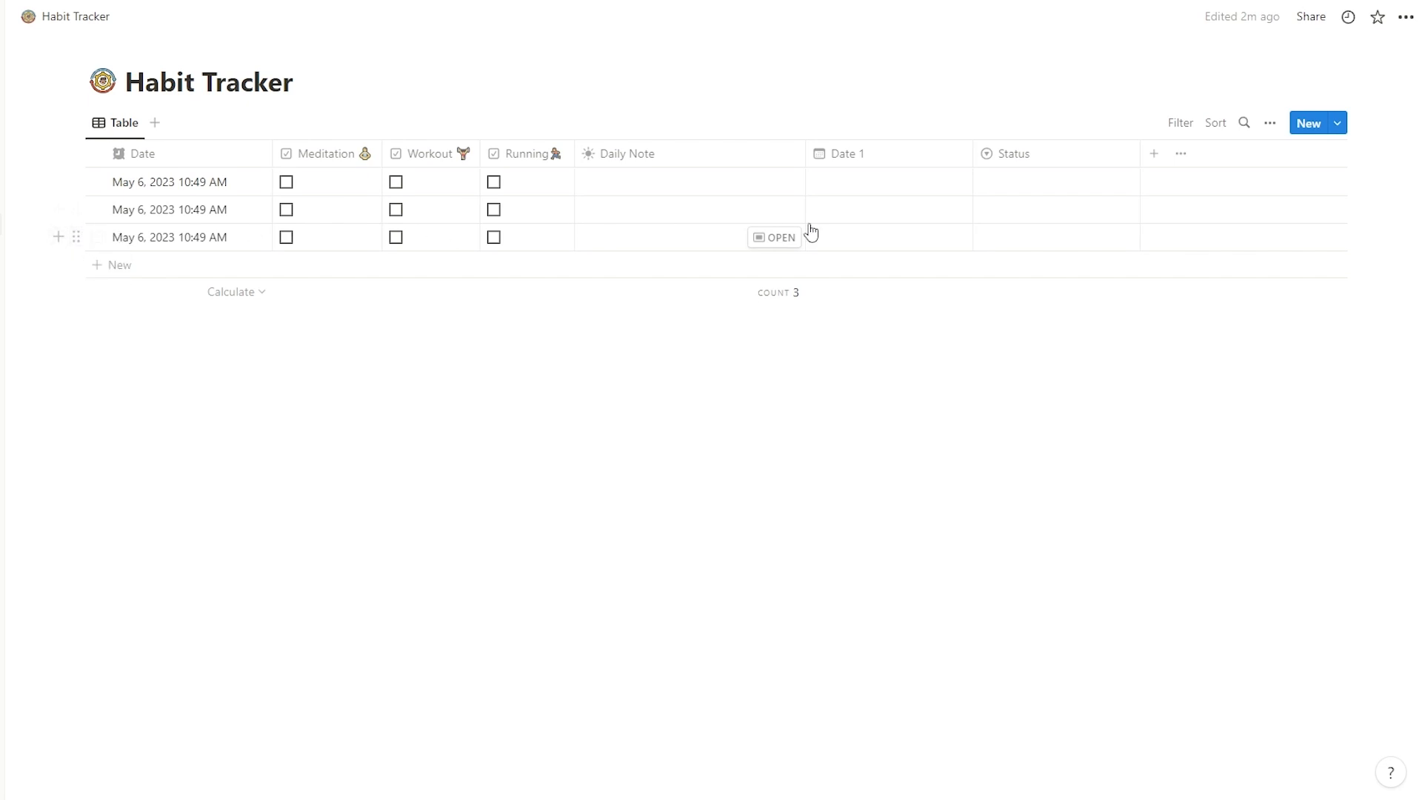
Rename the table view as "Habits".
{"action": "left_click", "coordinate": [126, 127]}
{"action": "left_click", "coordinate": [140, 151]}
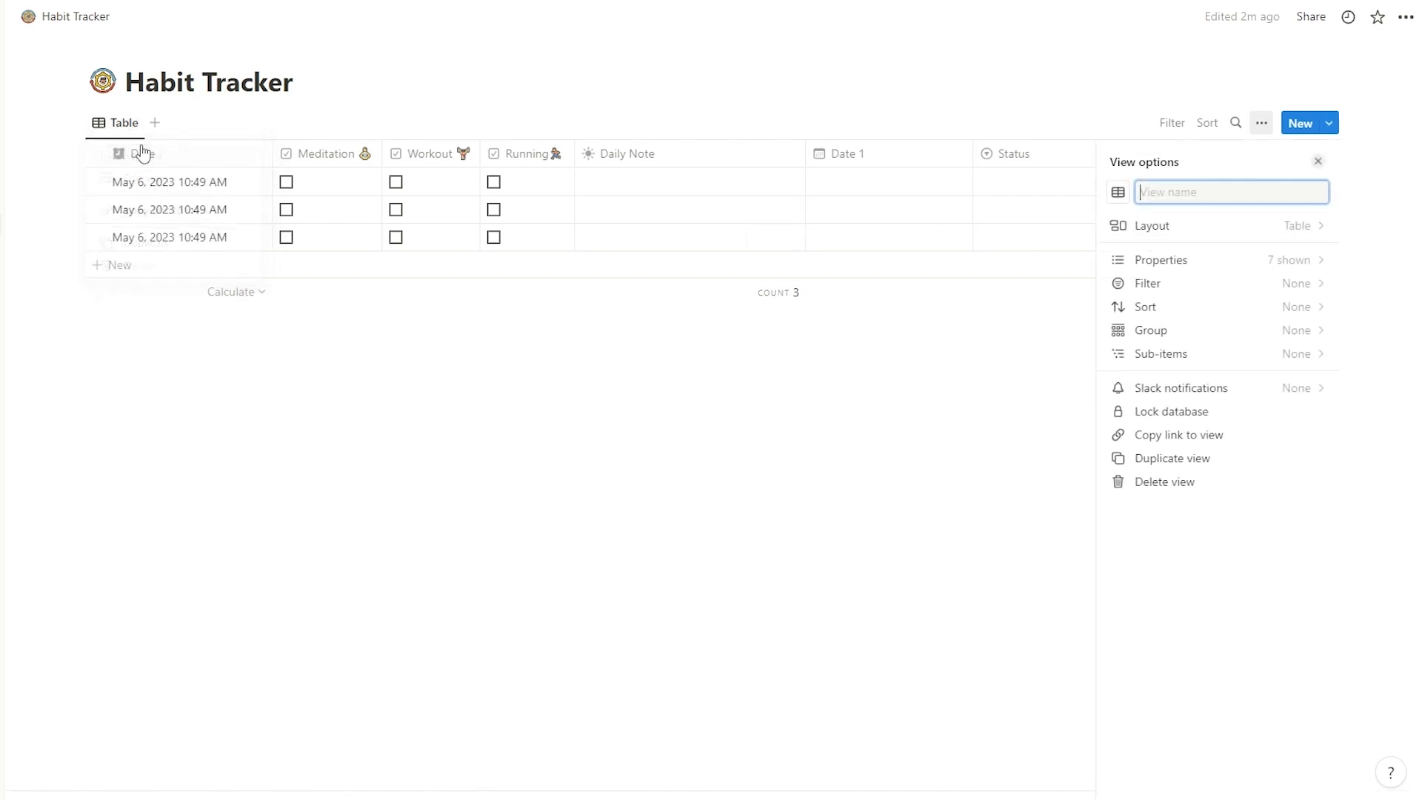
{"action": "type", "text": "Ha"}
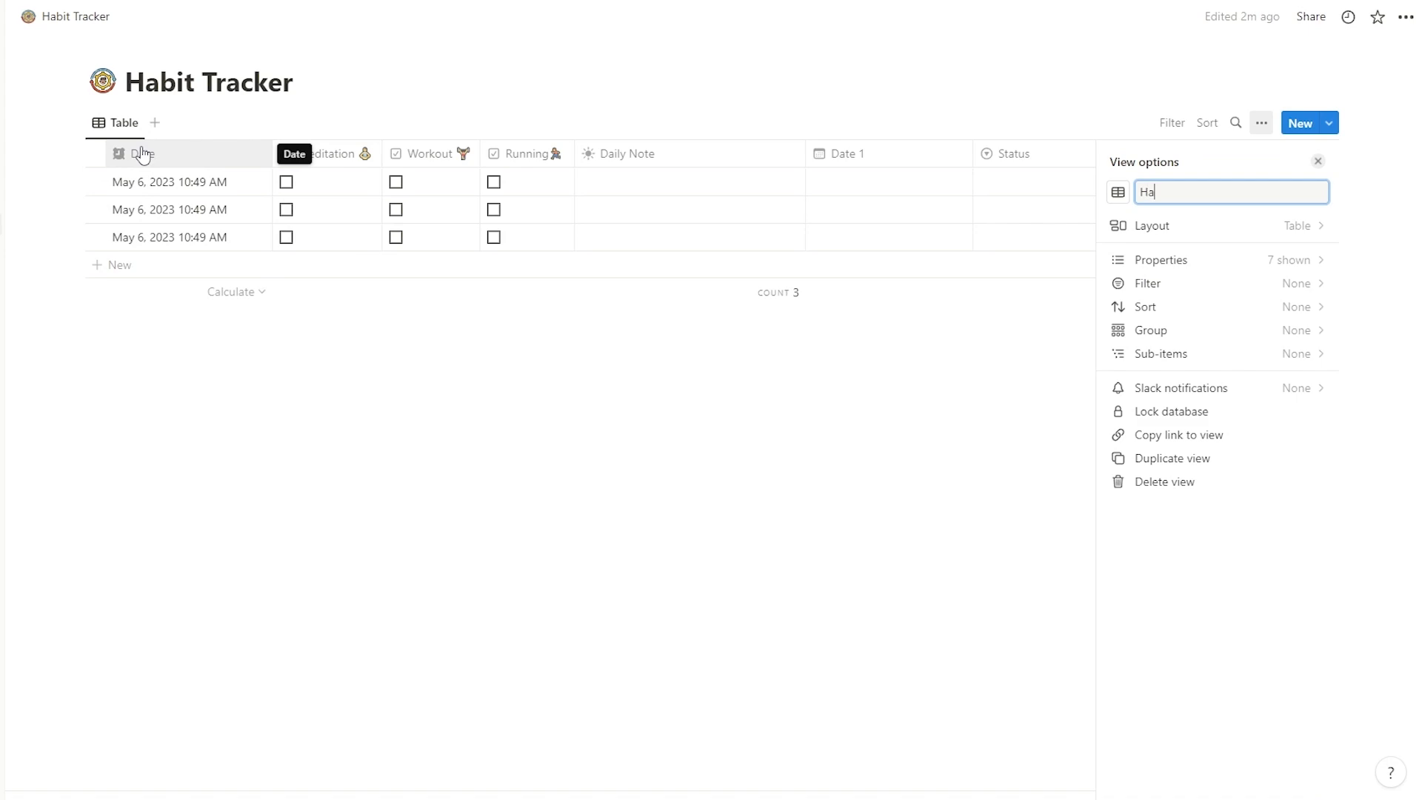
{"action": "type", "text": "bits"}
{"action": "left_click", "coordinate": [220, 389]}
Change the Habits view's icon to the head-shaped icon found by filtering for "bra".
{"action": "left_click", "coordinate": [118, 123]}
{"action": "left_click", "coordinate": [146, 157]}
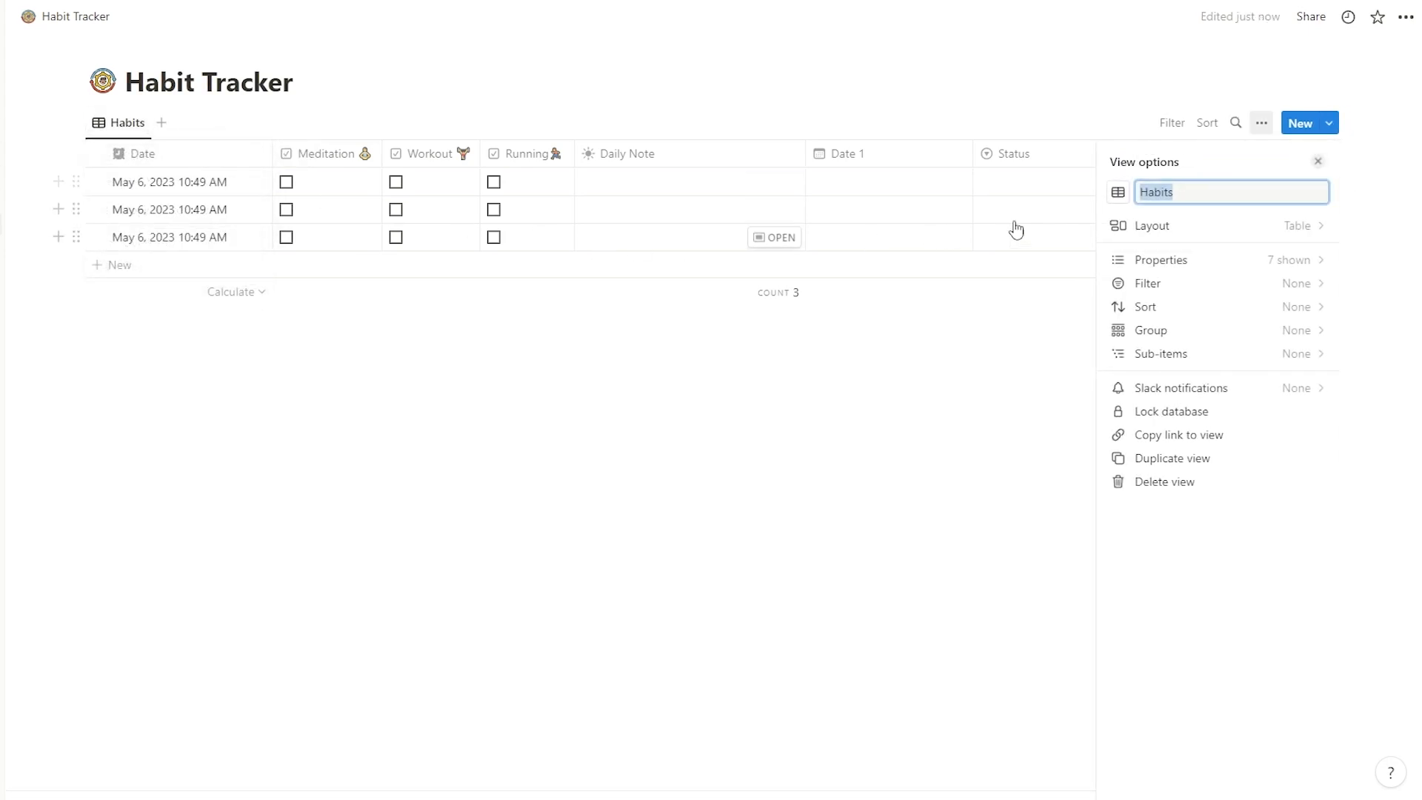
{"action": "left_click", "coordinate": [1117, 192]}
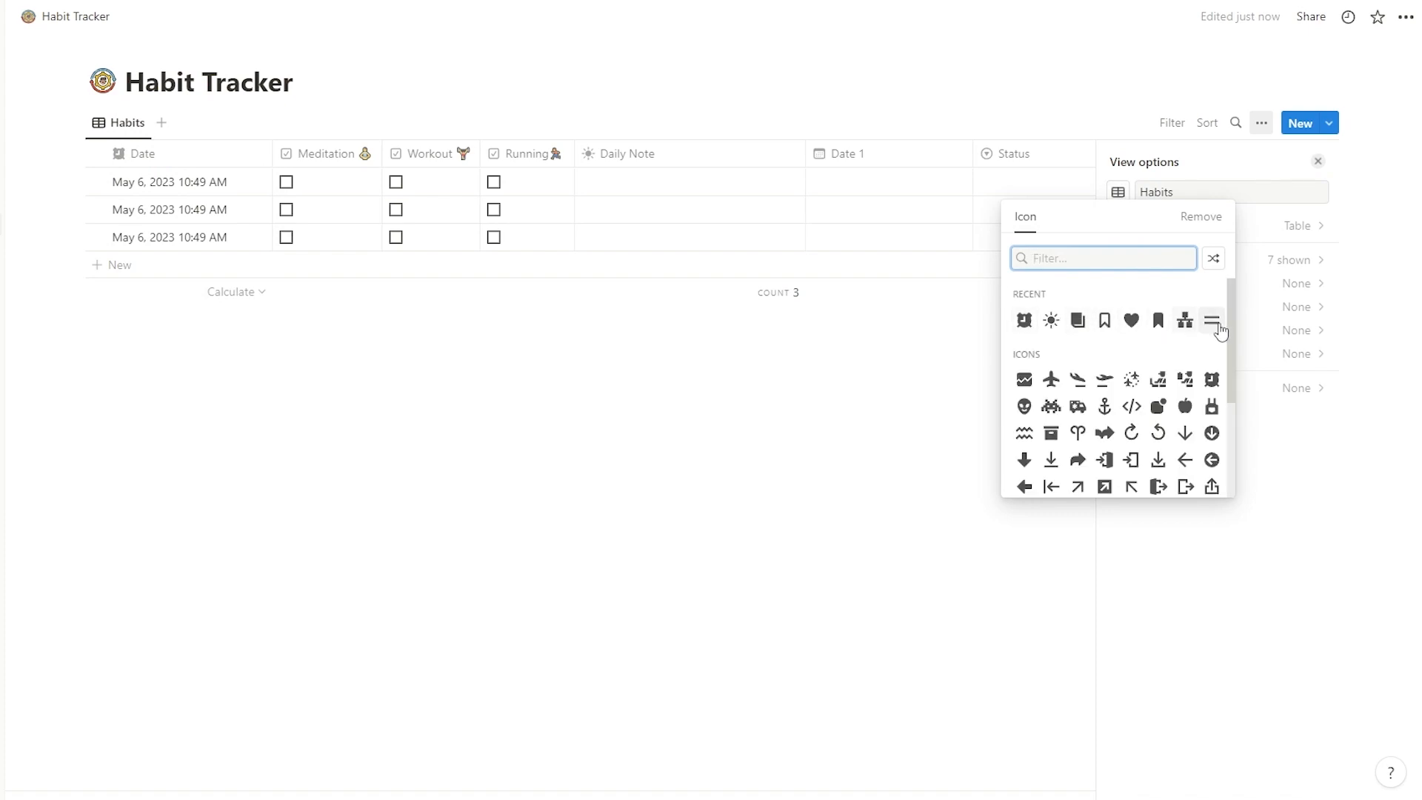
{"action": "scroll", "coordinate": [1207, 341], "scroll_direction": "down", "scroll_amount": 2}
{"action": "scroll", "coordinate": [1198, 375], "scroll_direction": "down", "scroll_amount": 10}
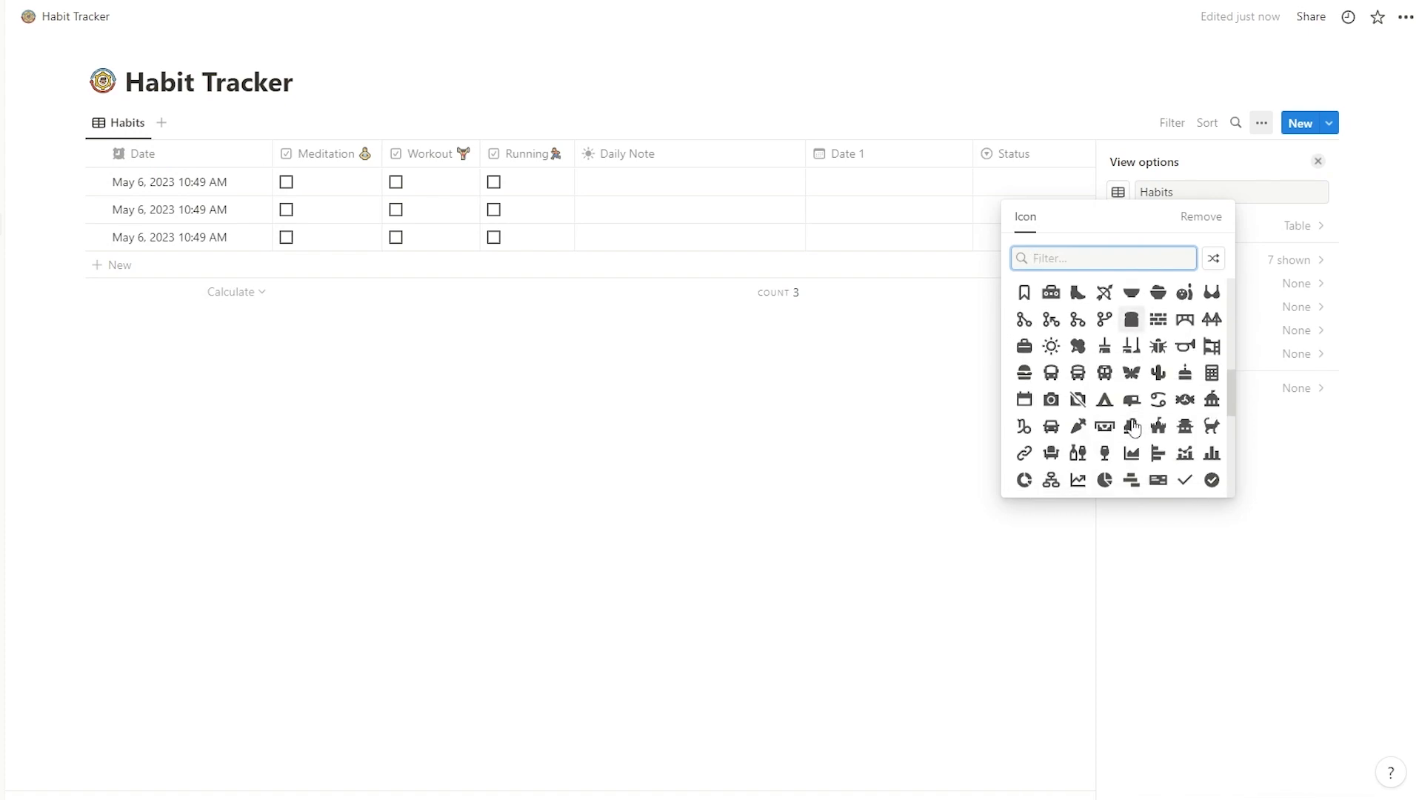
{"action": "scroll", "coordinate": [1134, 427], "scroll_direction": "down", "scroll_amount": 3}
{"action": "type", "text": "bra"}
{"action": "left_click", "coordinate": [1025, 323]}
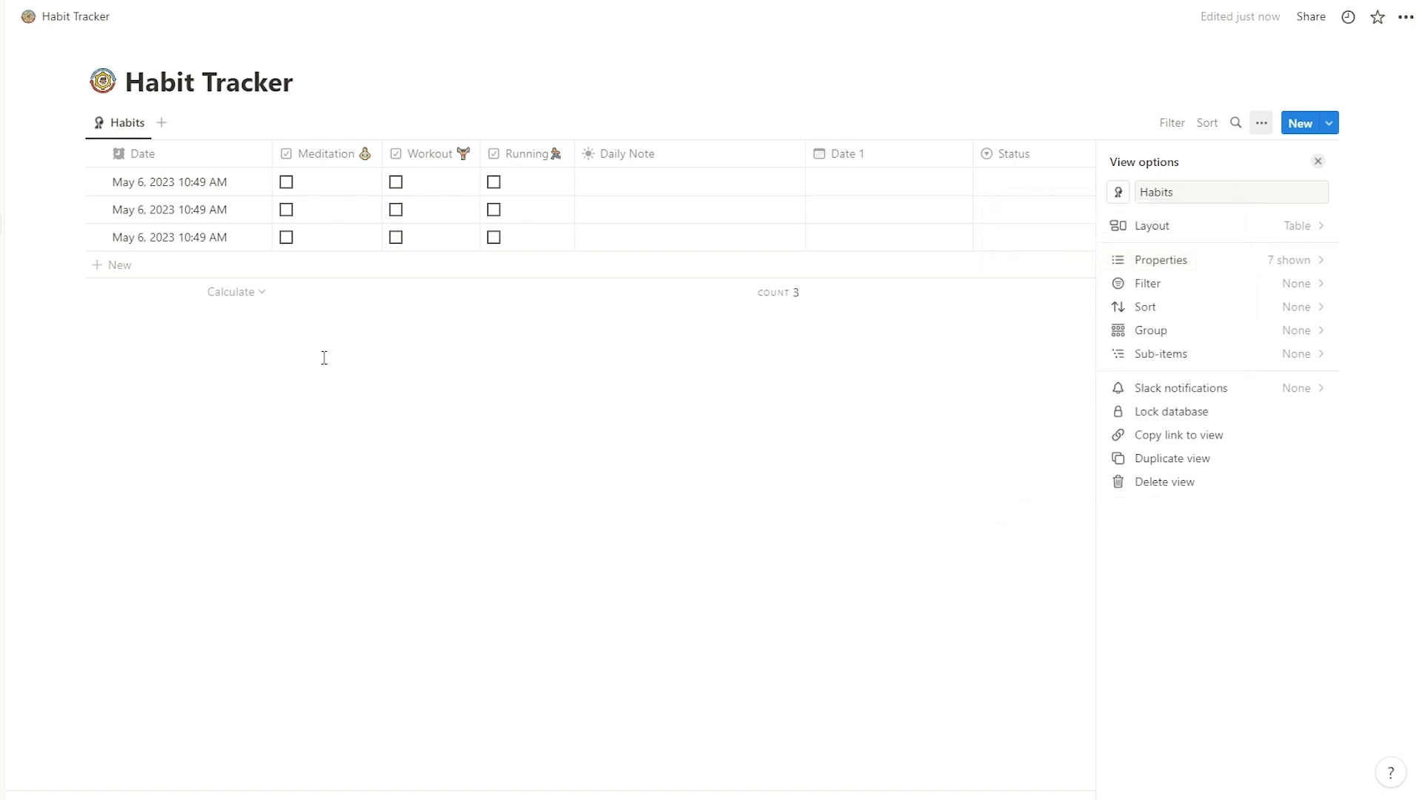
{"action": "left_click", "coordinate": [644, 375]}
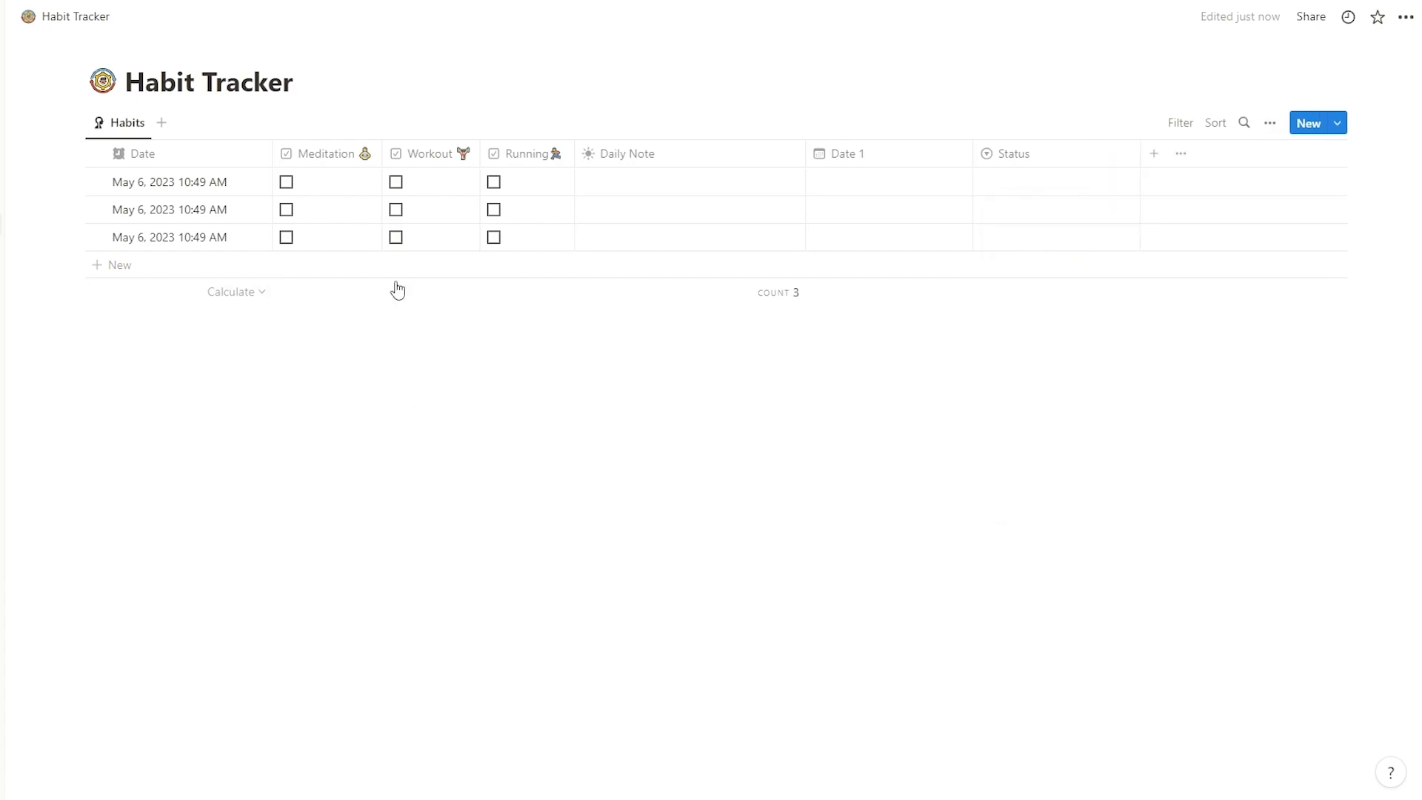
Create a new template for the Habit Tracker database and title it "Daily Journals".
{"action": "left_click", "coordinate": [1339, 126]}
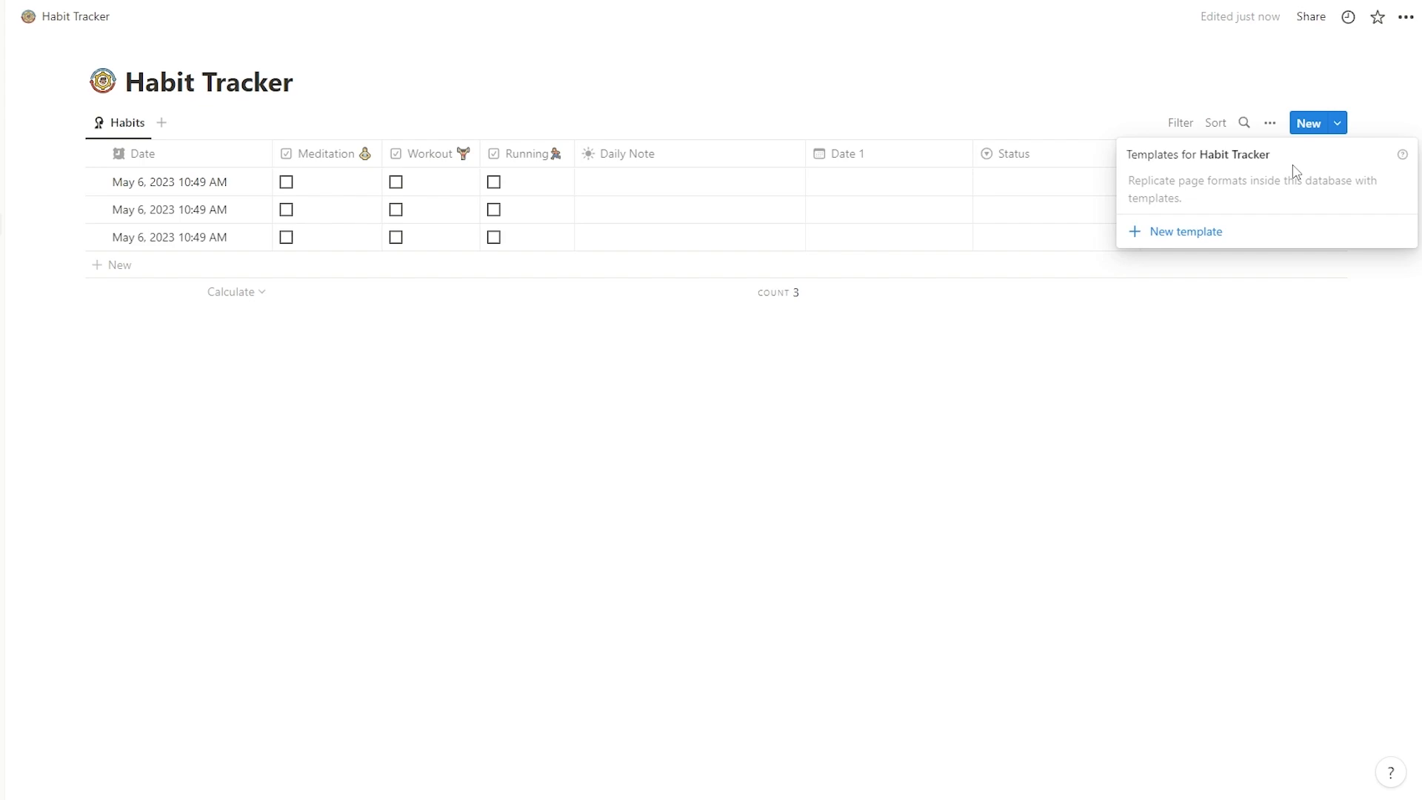
{"action": "left_click", "coordinate": [1337, 128]}
{"action": "left_click", "coordinate": [1338, 127]}
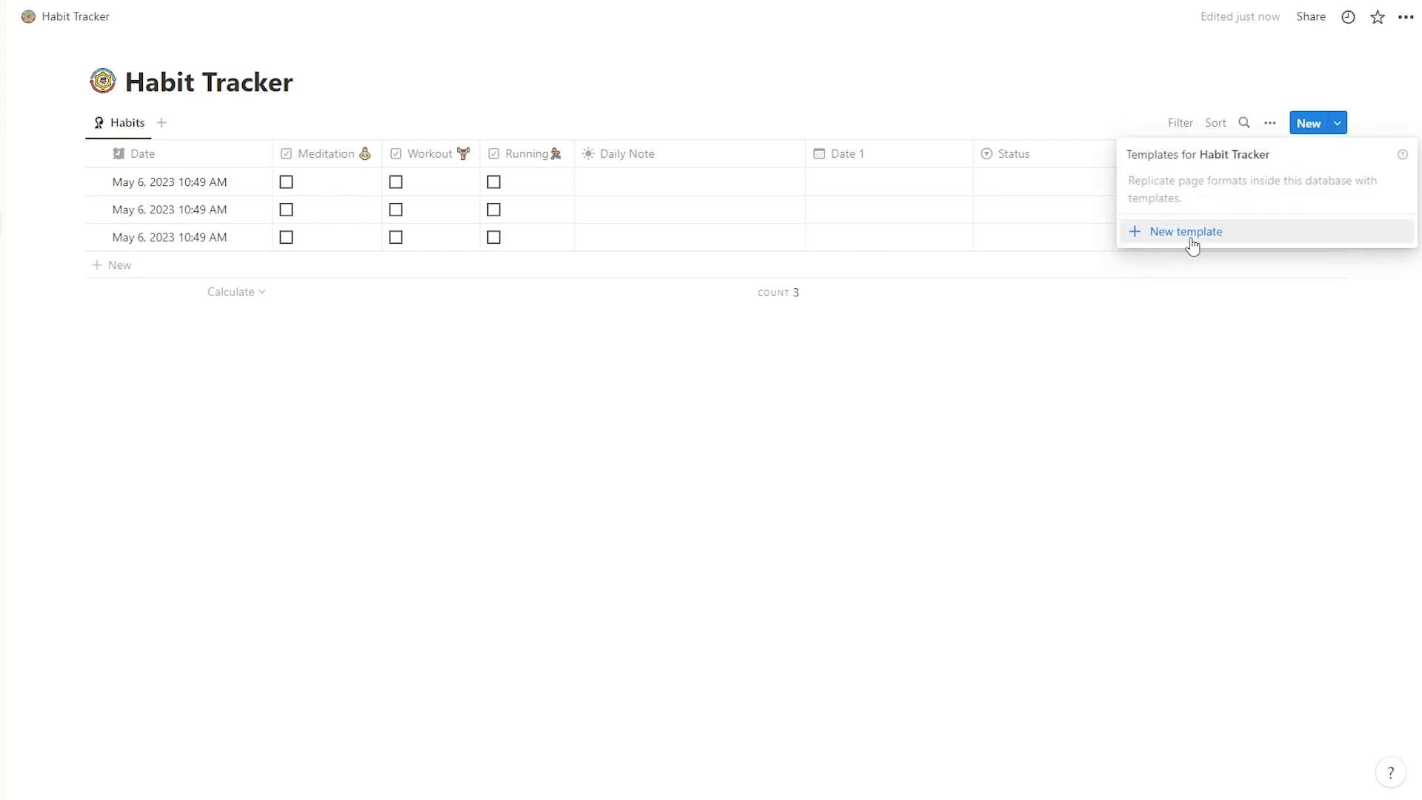
{"action": "left_click", "coordinate": [1226, 242]}
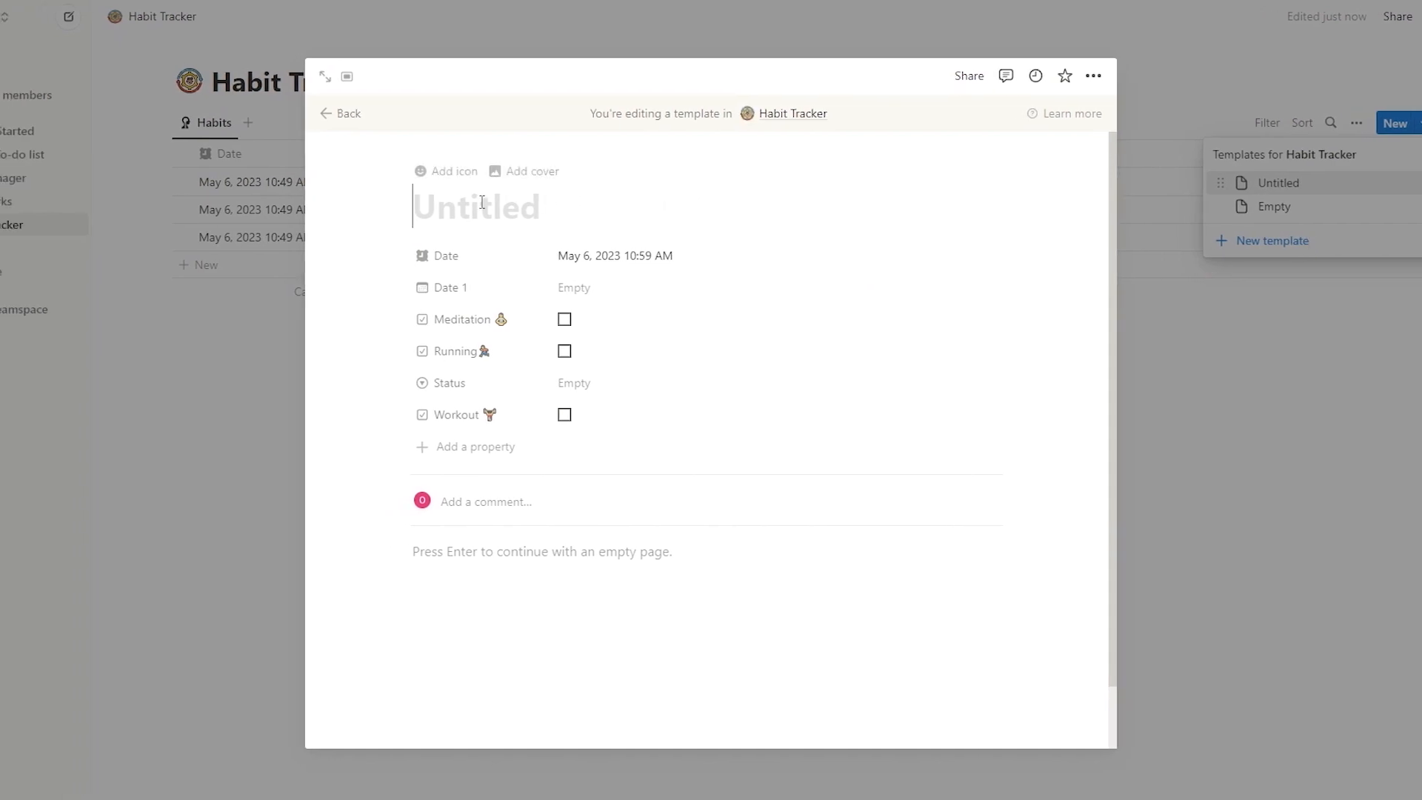
{"action": "type", "text": "Daily "}
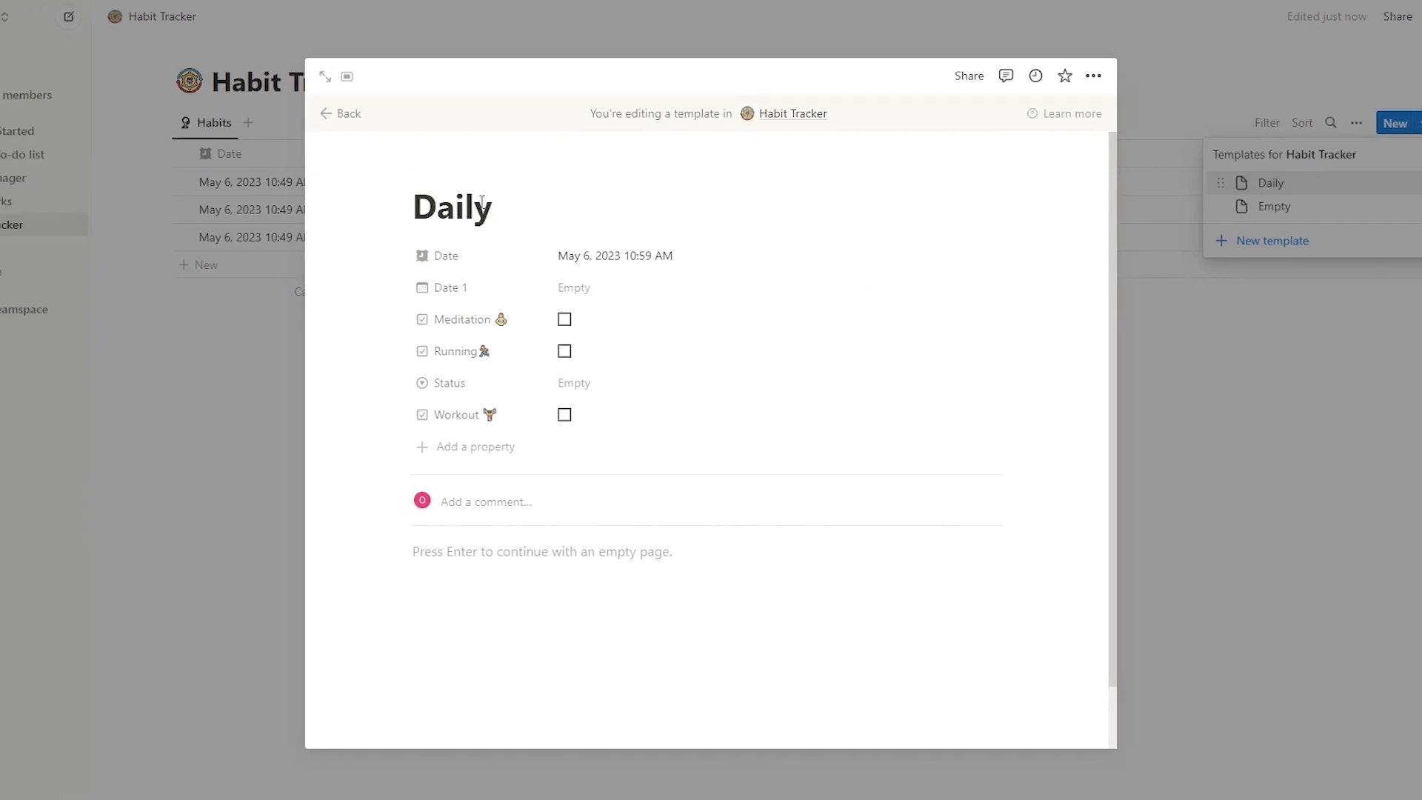
{"action": "type", "text": "Journals"}
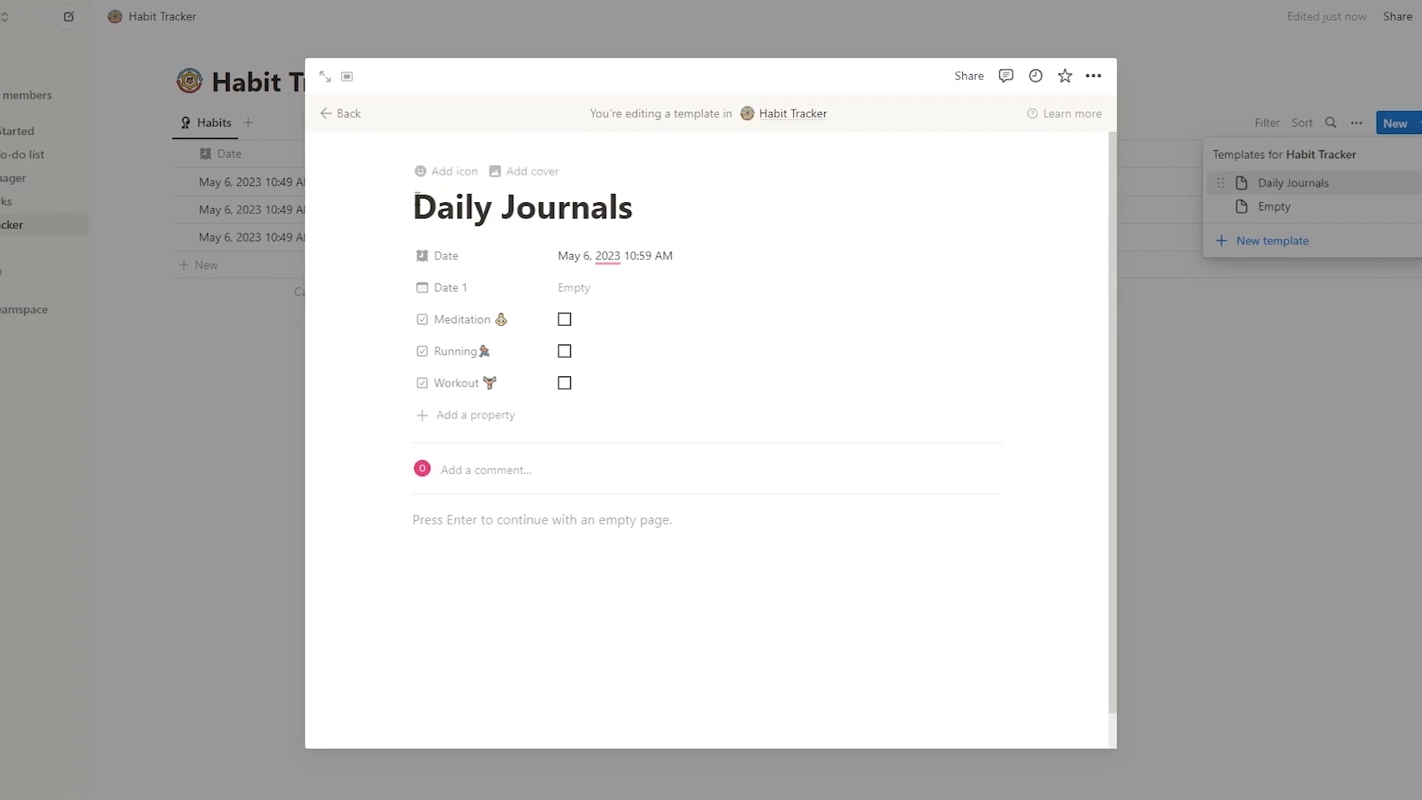
Give the Daily Journals template the emoji icon of a closed book with a red bookmark.
{"action": "left_click", "coordinate": [449, 169]}
{"action": "left_click", "coordinate": [340, 302]}
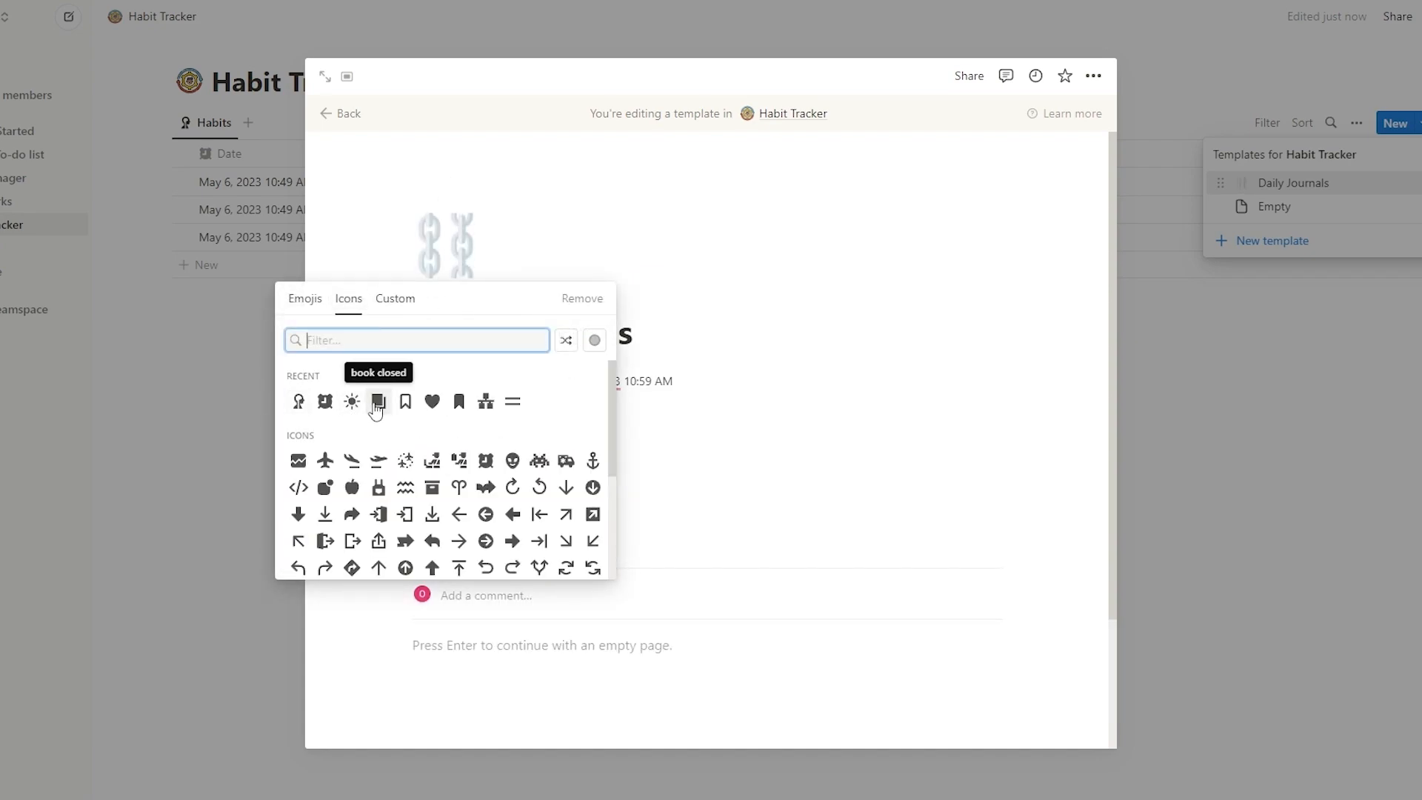
{"action": "left_click", "coordinate": [392, 299]}
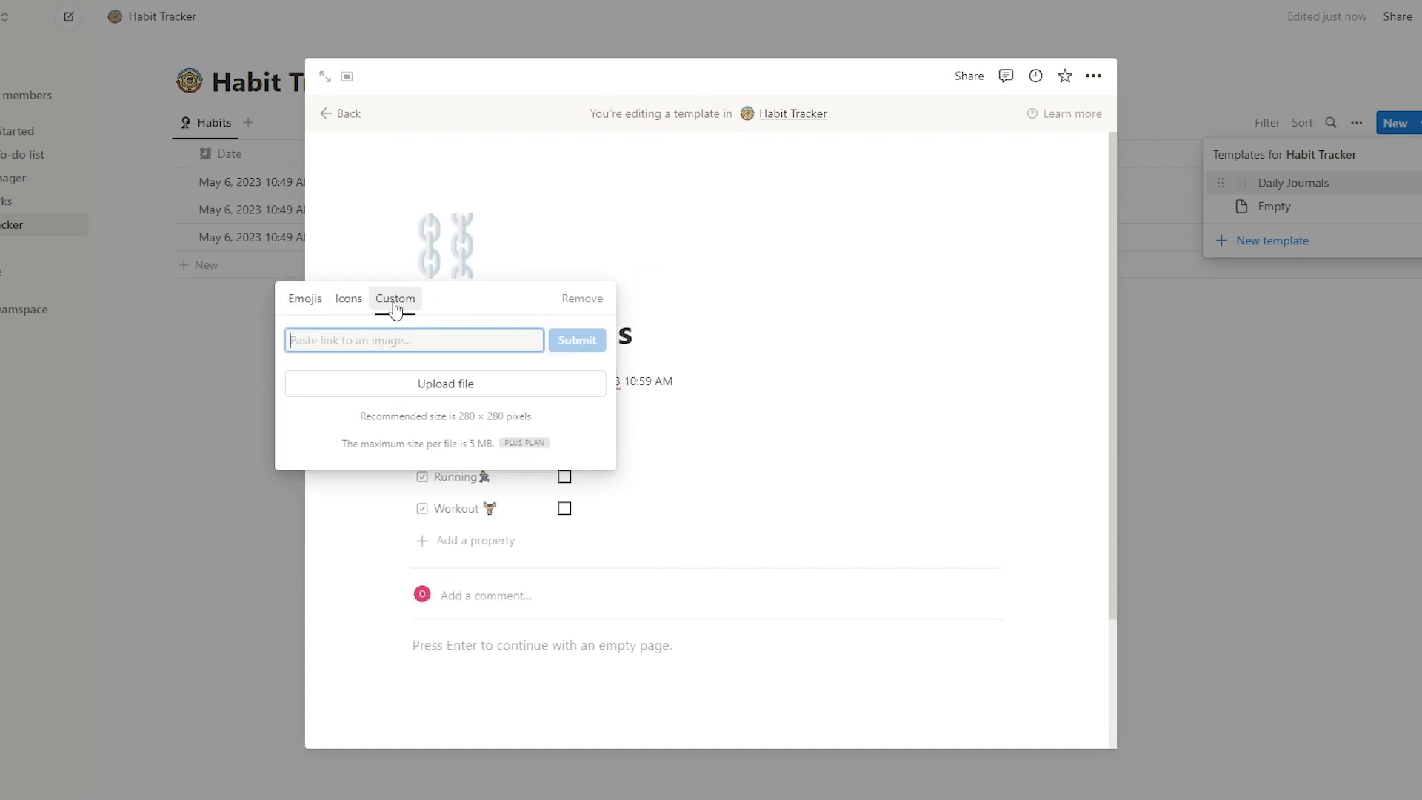
{"action": "left_click", "coordinate": [304, 299]}
{"action": "left_click", "coordinate": [301, 403]}
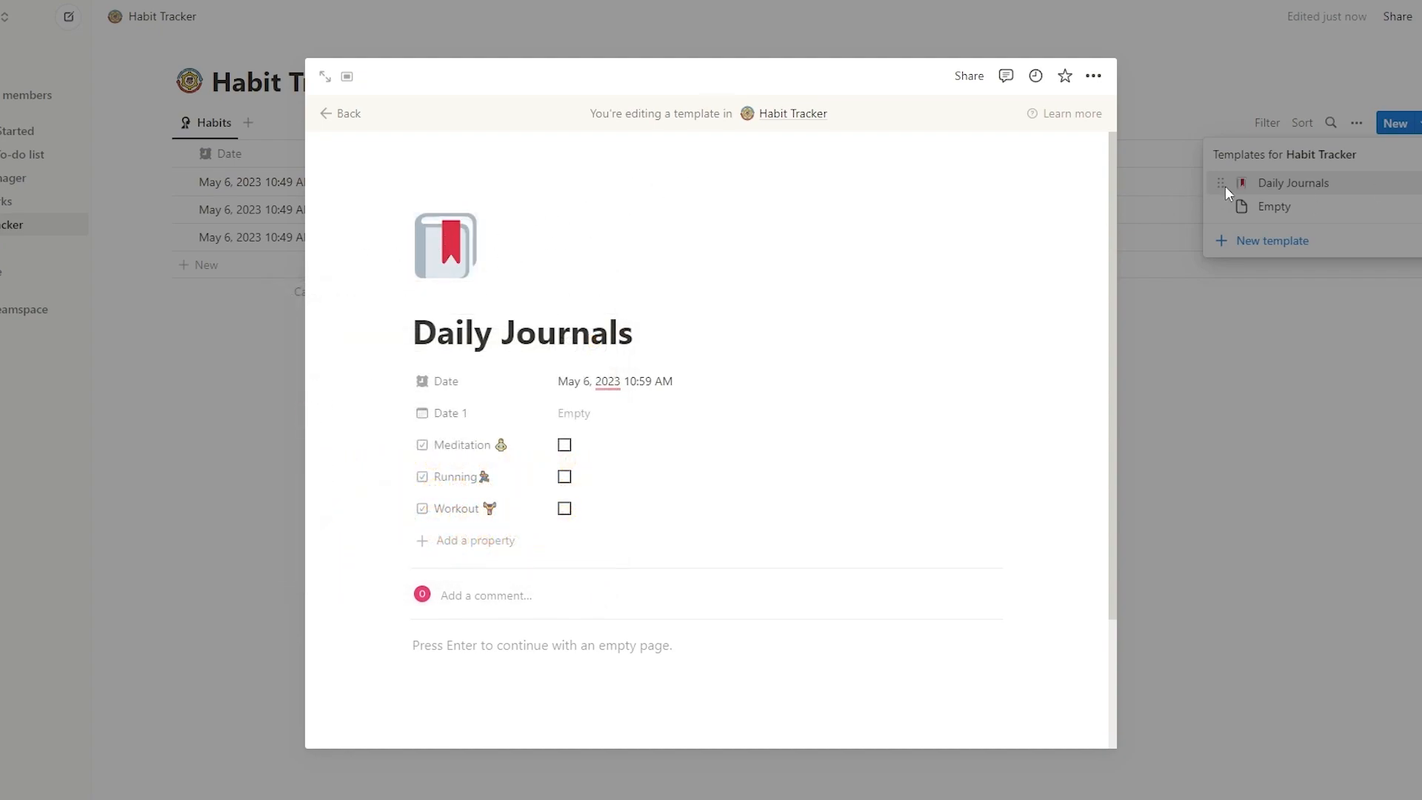
Write "Daily Review:" in bold in the template's body and leave blank lines below it.
{"action": "scroll", "coordinate": [544, 540], "scroll_direction": "down", "scroll_amount": 2}
{"action": "left_click", "coordinate": [531, 495]}
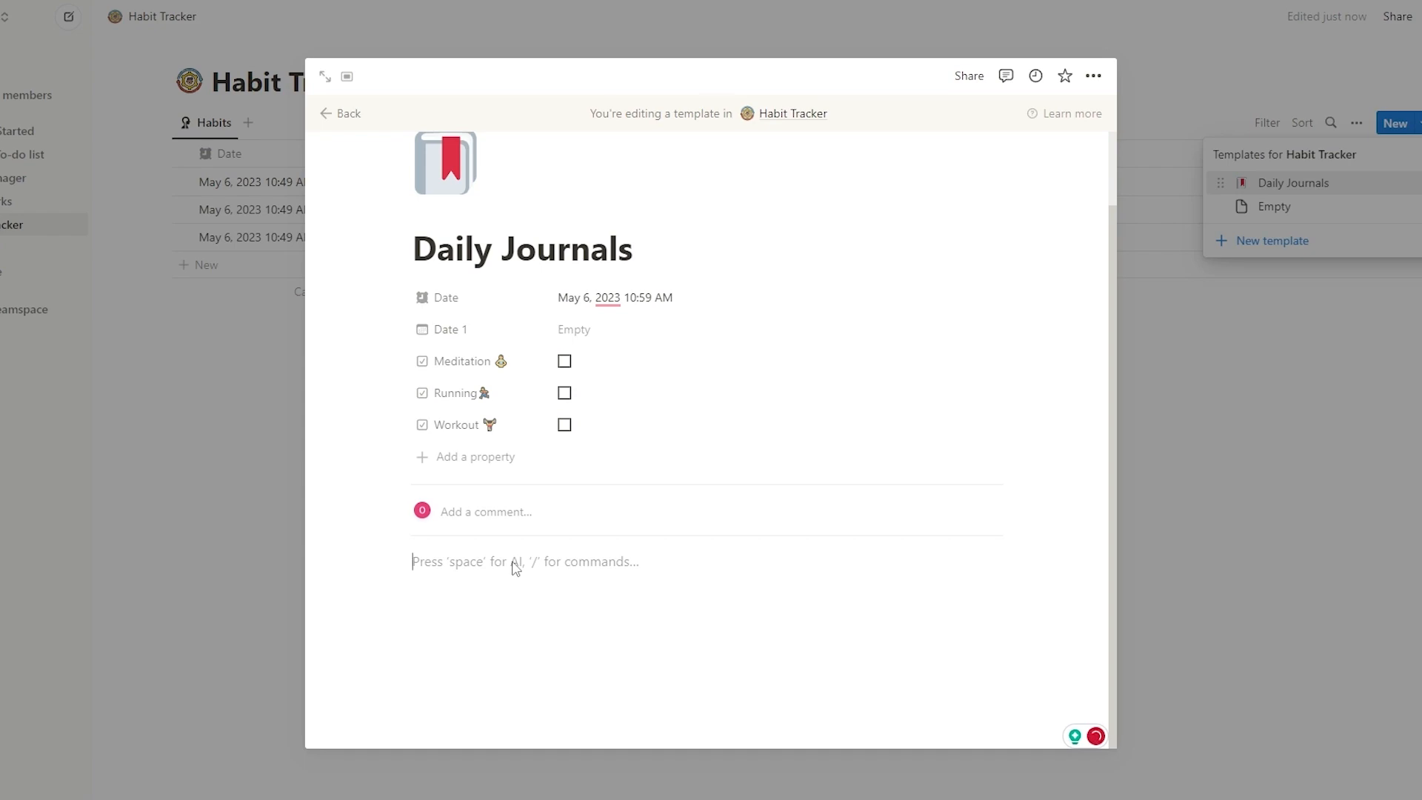
{"action": "type", "text": "Daily"}
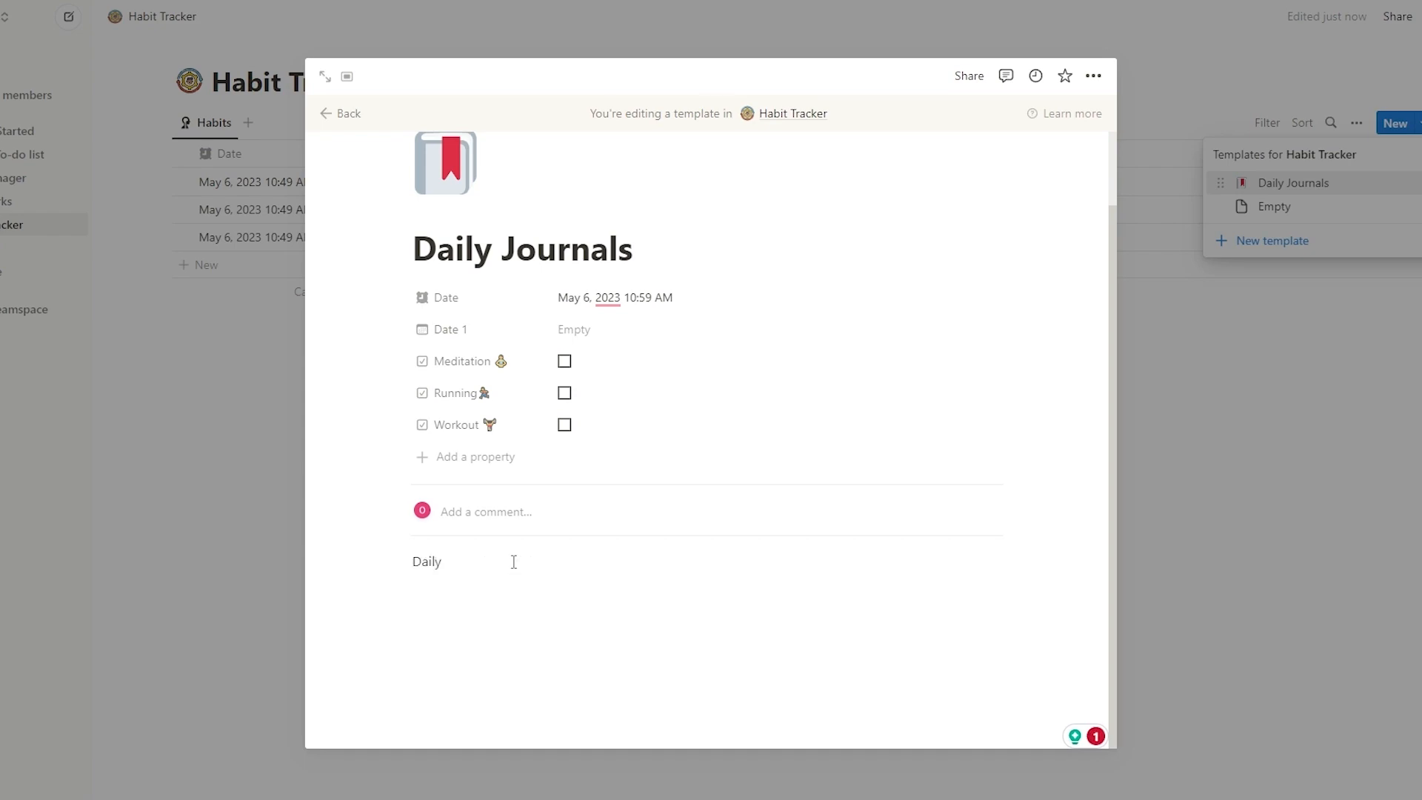
{"action": "key", "text": "BackSpace"}
{"action": "key", "text": "BackSpace"}
{"action": "key", "text": "BackSpace"}
{"action": "key", "text": "BackSpace"}
{"action": "key", "text": "BackSpace"}
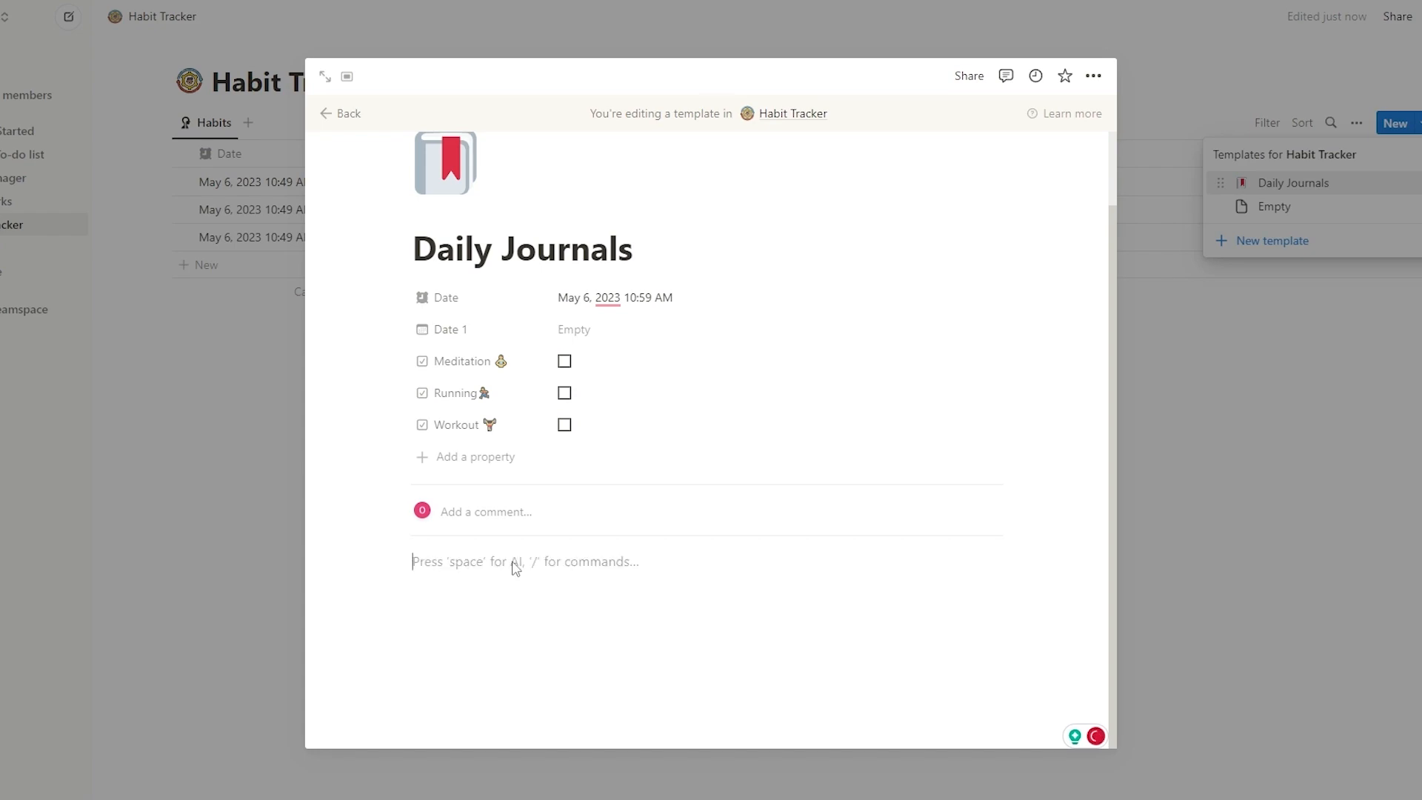
{"action": "type", "text": "D"}
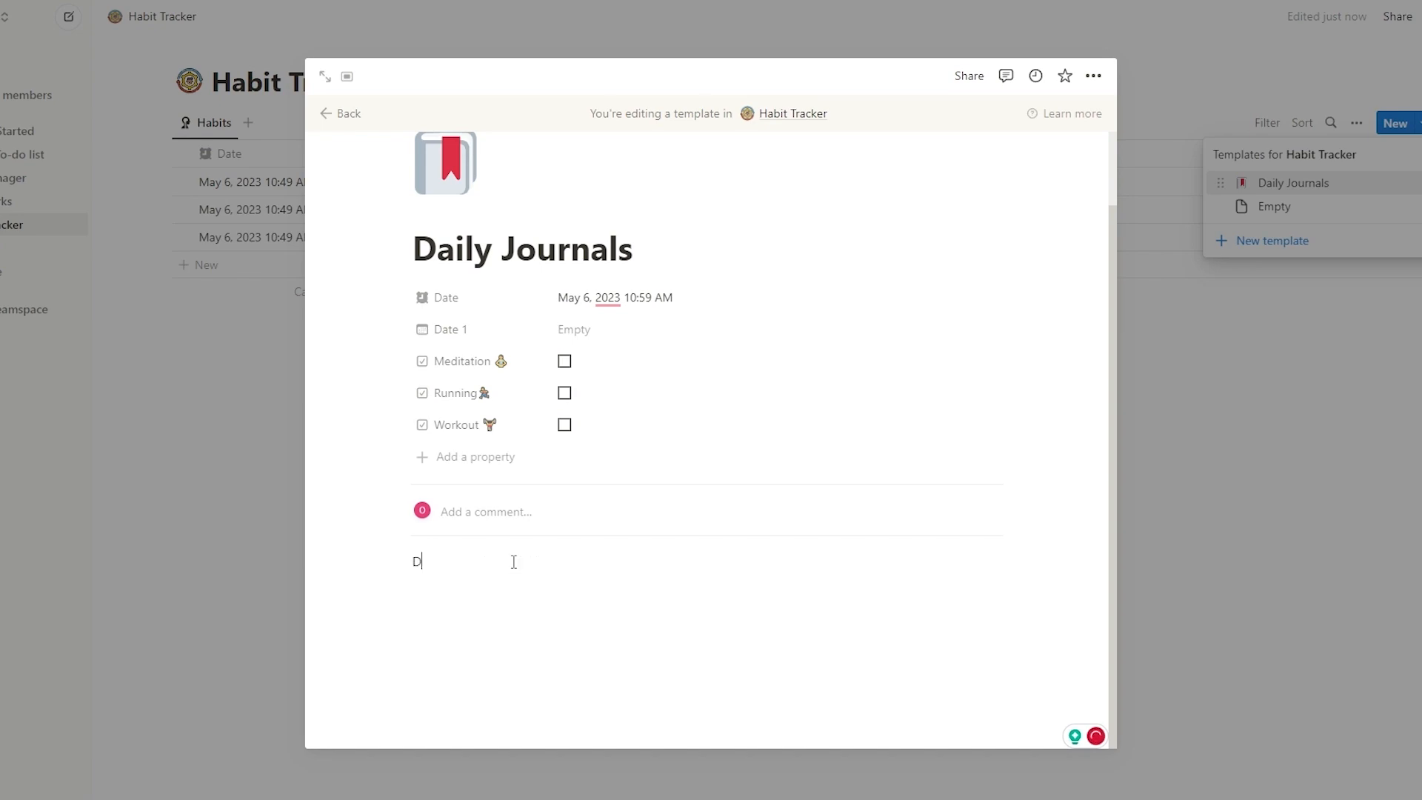
{"action": "type", "text": "aily Review:"}
{"action": "key", "text": "shift+Home"}
{"action": "key", "text": "ctrl+b"}
{"action": "key", "text": "Right"}
{"action": "key", "text": "Return"}
{"action": "key", "text": "Return"}
{"action": "key", "text": "Return"}
{"action": "key", "text": "Return"}
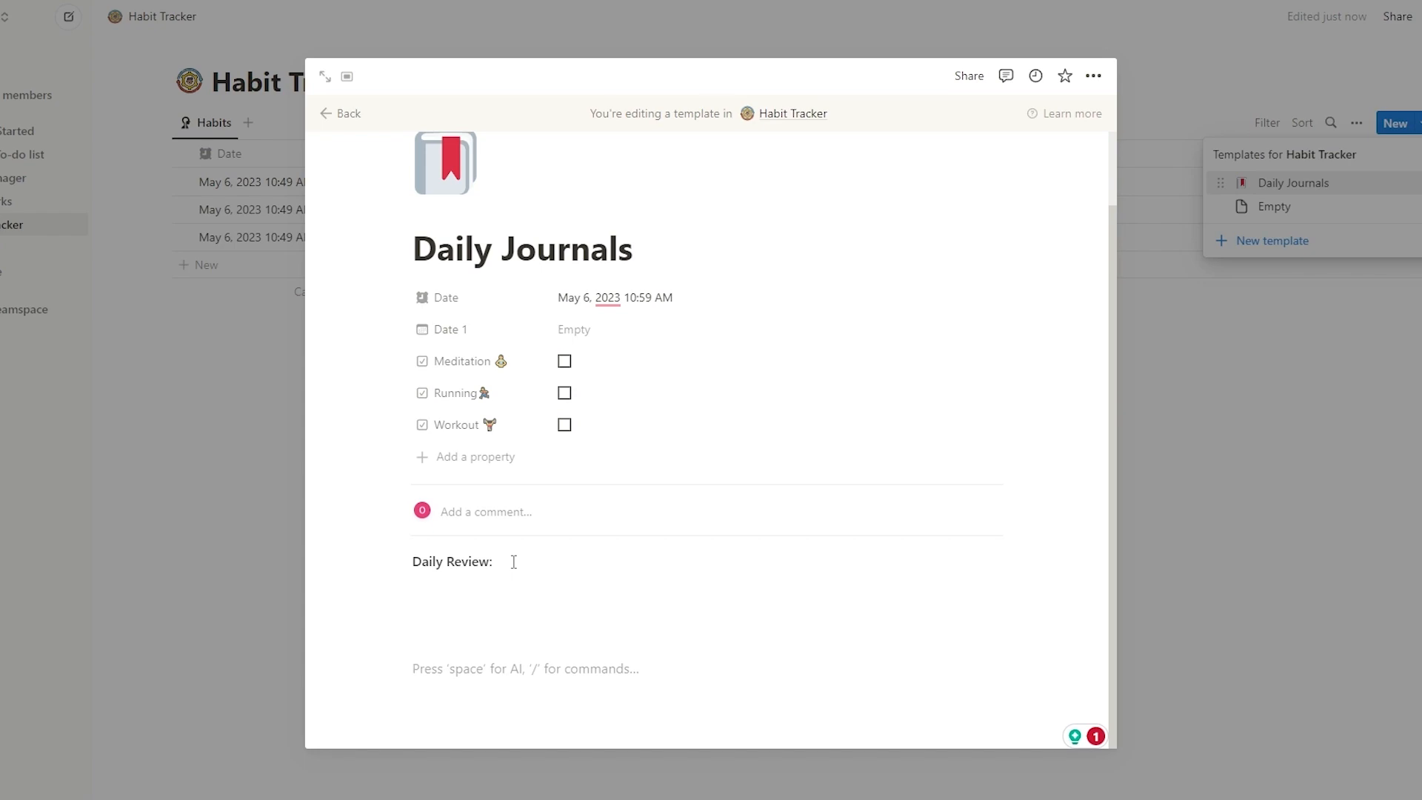
Examine the block types that can be inserted below the Daily Review line, leaving that line empty.
{"action": "type", "text": "/"}
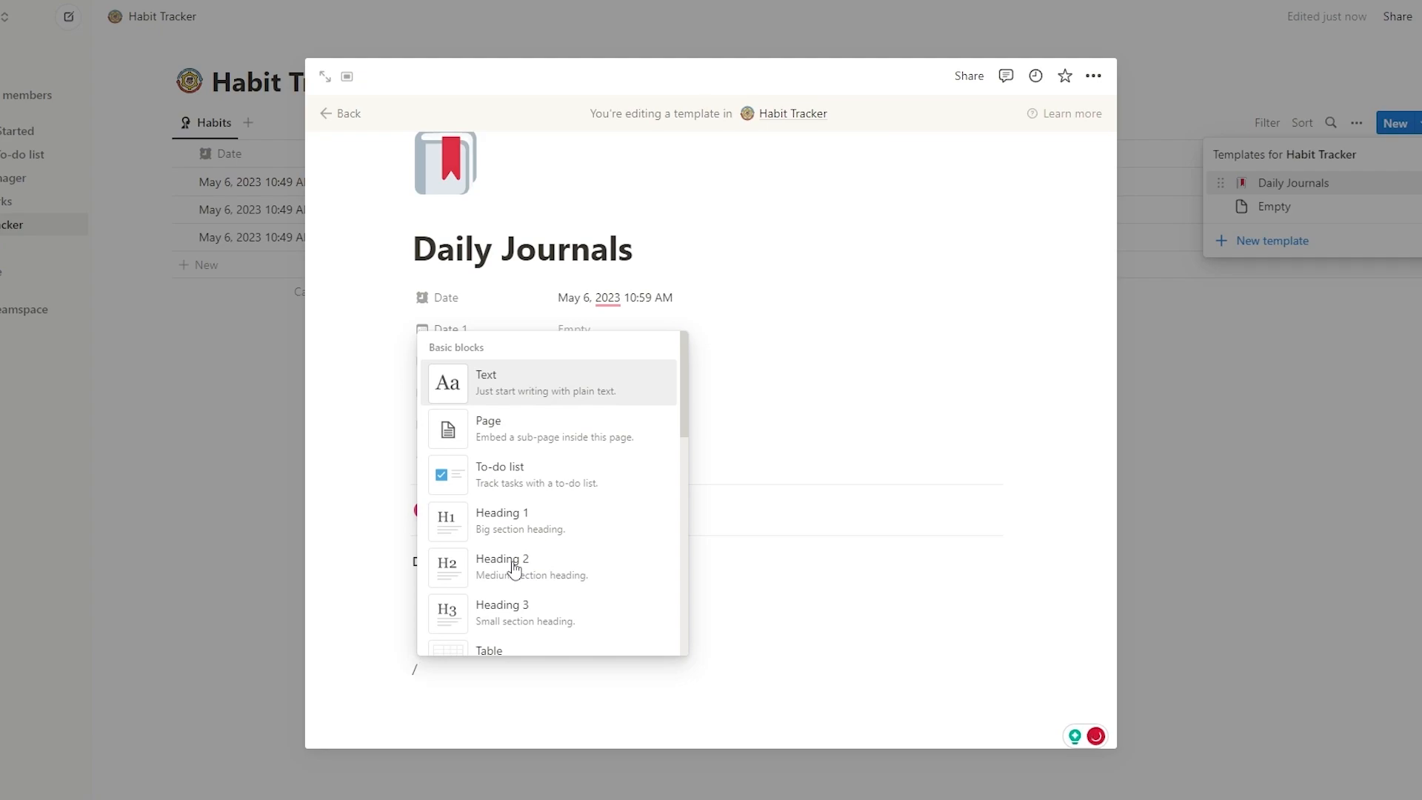
{"action": "key", "text": "Down"}
{"action": "key", "text": "Down"}
{"action": "key", "text": "Down"}
{"action": "key", "text": "Down"}
{"action": "key", "text": "Down"}
{"action": "key", "text": "Down"}
{"action": "key", "text": "Down"}
{"action": "key", "text": "Down"}
{"action": "key", "text": "Down"}
{"action": "key", "text": "Down"}
{"action": "key", "text": "Down"}
{"action": "key", "text": "Down"}
{"action": "key", "text": "Down"}
{"action": "key", "text": "Down"}
{"action": "key", "text": "Down"}
{"action": "key", "text": "Down"}
{"action": "key", "text": "Down"}
{"action": "key", "text": "Down"}
{"action": "key", "text": "Down"}
{"action": "key", "text": "Down"}
{"action": "key", "text": "Up"}
{"action": "key", "text": "Up"}
{"action": "key", "text": "Up"}
{"action": "key", "text": "Up"}
{"action": "key", "text": "Up"}
{"action": "key", "text": "Up"}
{"action": "key", "text": "Up"}
{"action": "key", "text": "Up"}
{"action": "key", "text": "Up"}
{"action": "key", "text": "Up"}
{"action": "key", "text": "Up"}
{"action": "key", "text": "Up"}
{"action": "key", "text": "Up"}
{"action": "key", "text": "Up"}
{"action": "key", "text": "Up"}
{"action": "key", "text": "Up"}
{"action": "key", "text": "Up"}
{"action": "key", "text": "Up"}
{"action": "key", "text": "Up"}
{"action": "key", "text": "Up"}
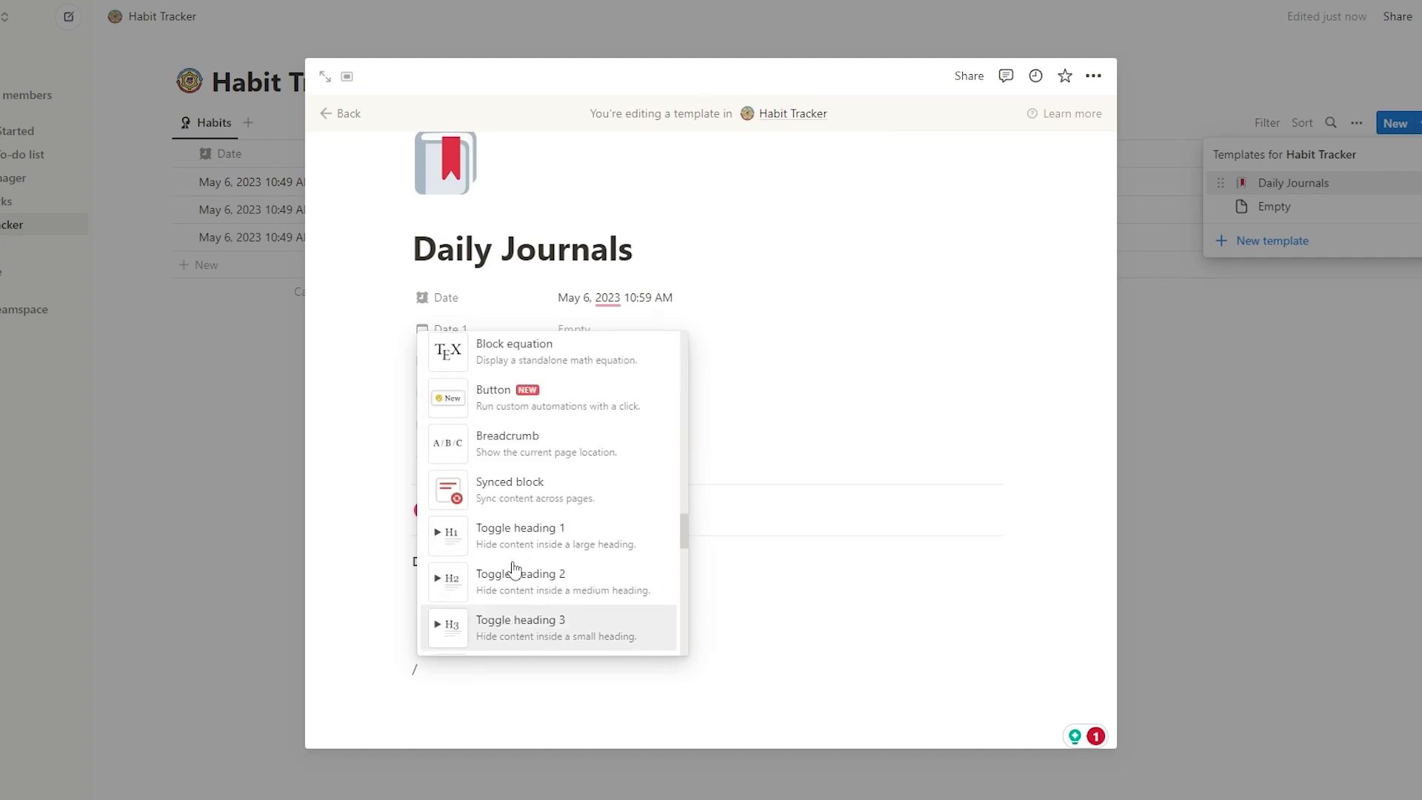
{"action": "scroll", "coordinate": [515, 570], "scroll_direction": "down", "scroll_amount": 5}
{"action": "left_click", "coordinate": [943, 704]}
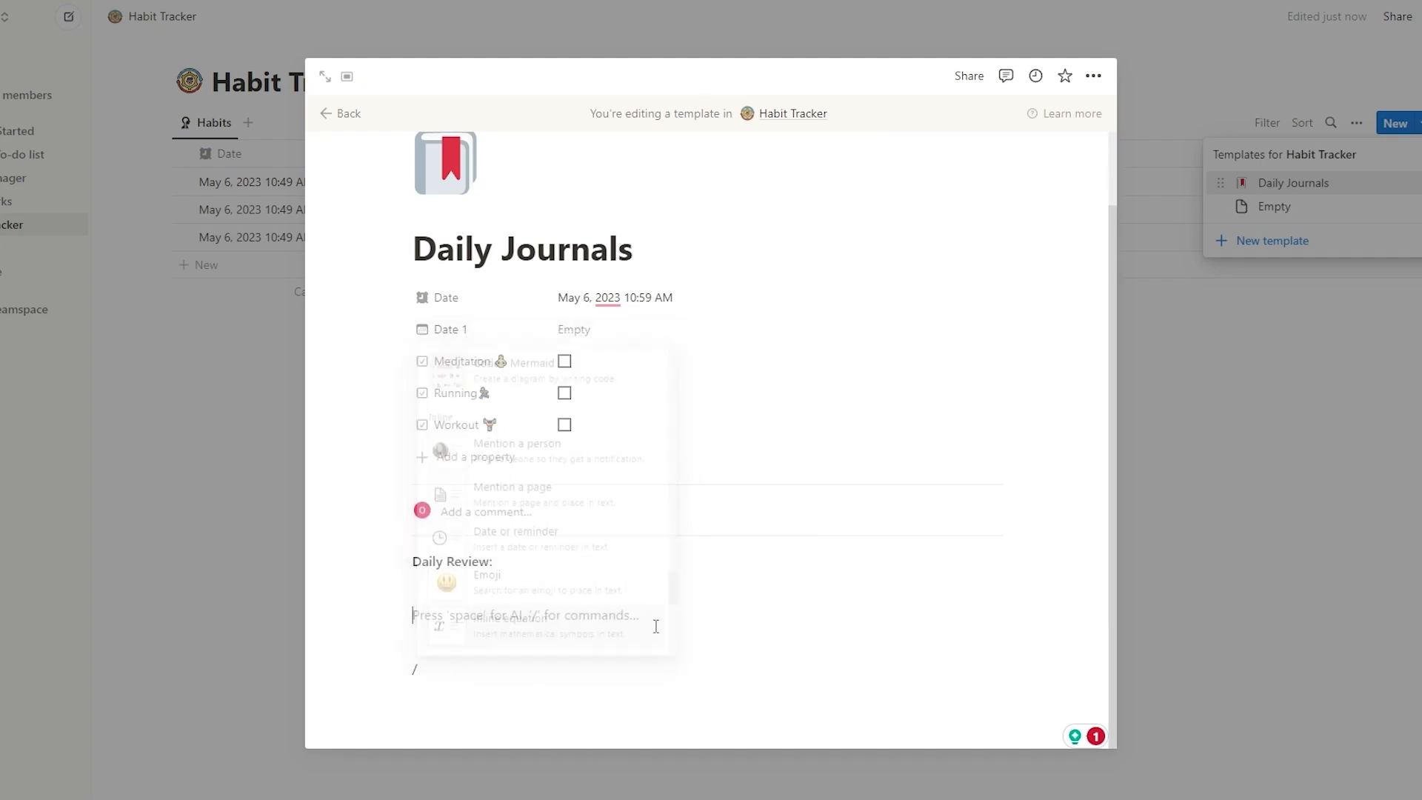
{"action": "left_click_drag", "start_coordinate": [430, 670], "coordinate": [396, 676]}
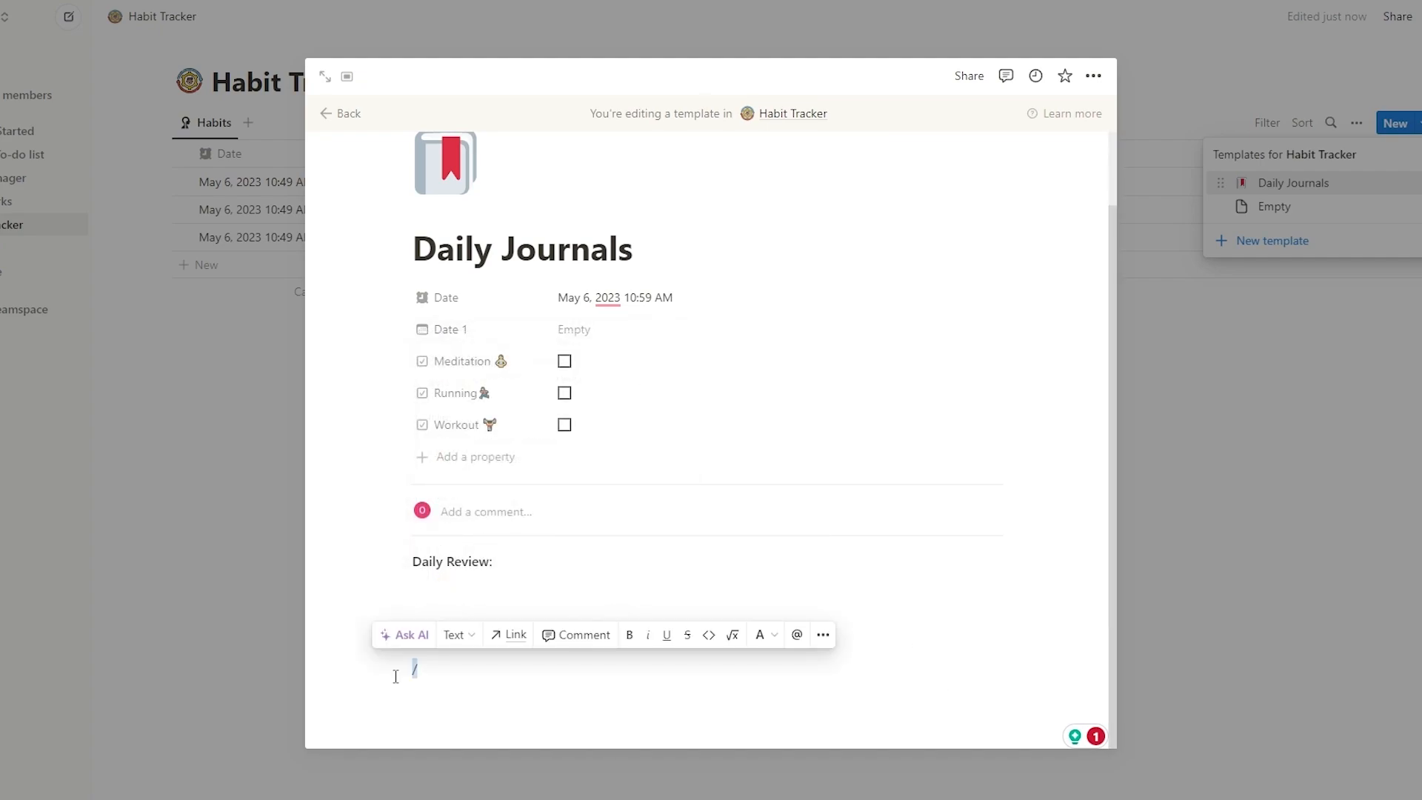
{"action": "key", "text": "BackSpace"}
{"action": "key", "text": "BackSpace"}
Insert a to-do list below Daily Review with the entries "Item. 1", "Item. 2" and "Item. 3".
{"action": "type", "text": "[]"}
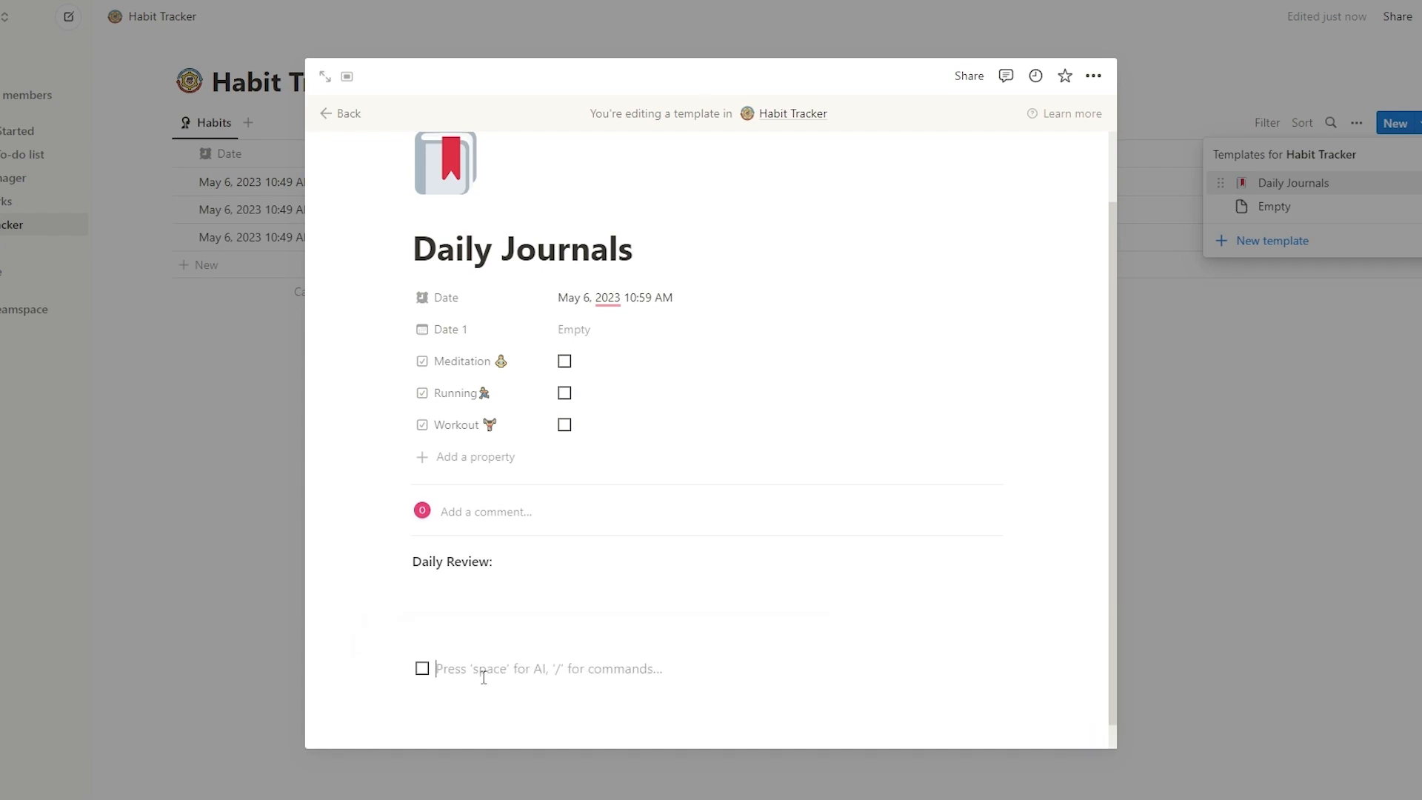
{"action": "key", "text": "BackSpace"}
{"action": "type", "text": "/"}
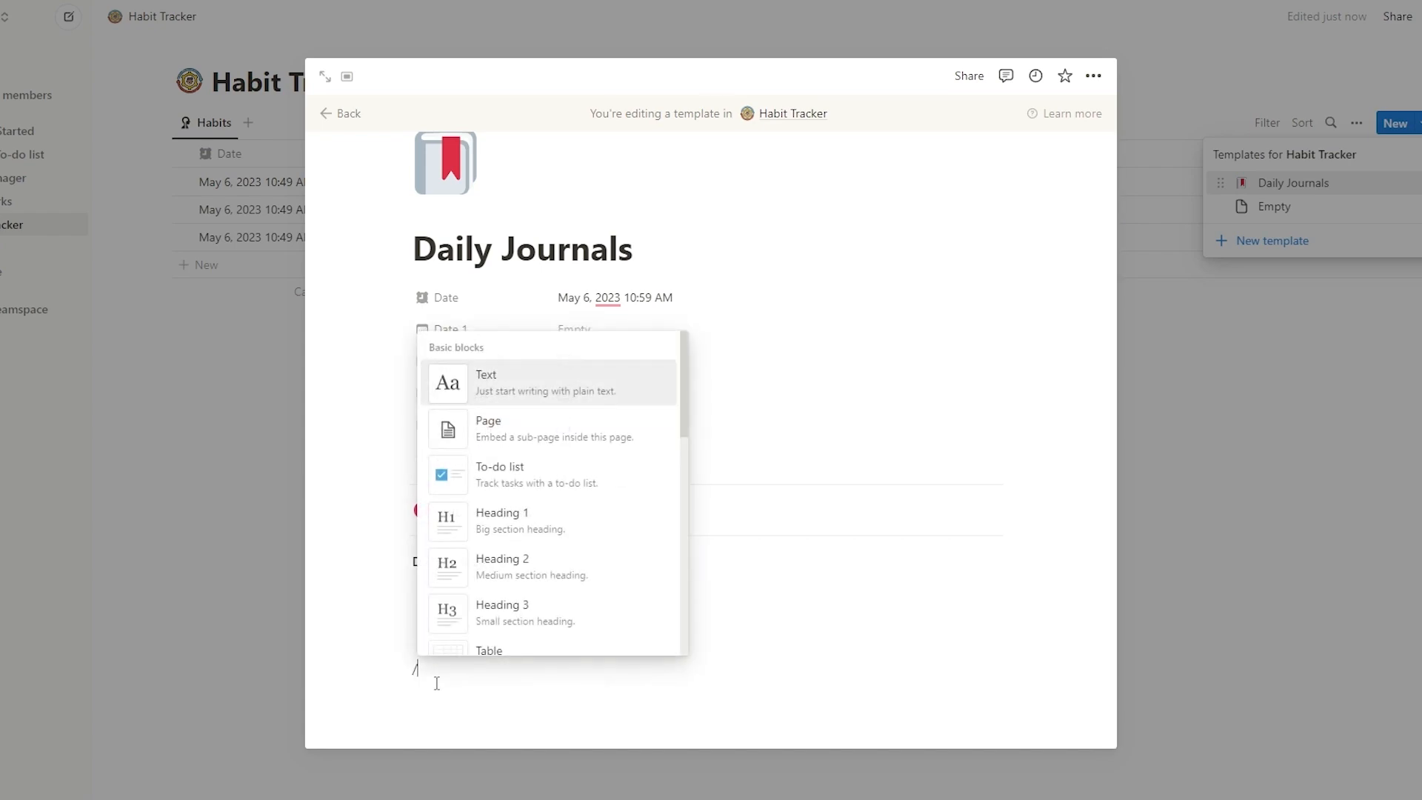
{"action": "type", "text": "to"}
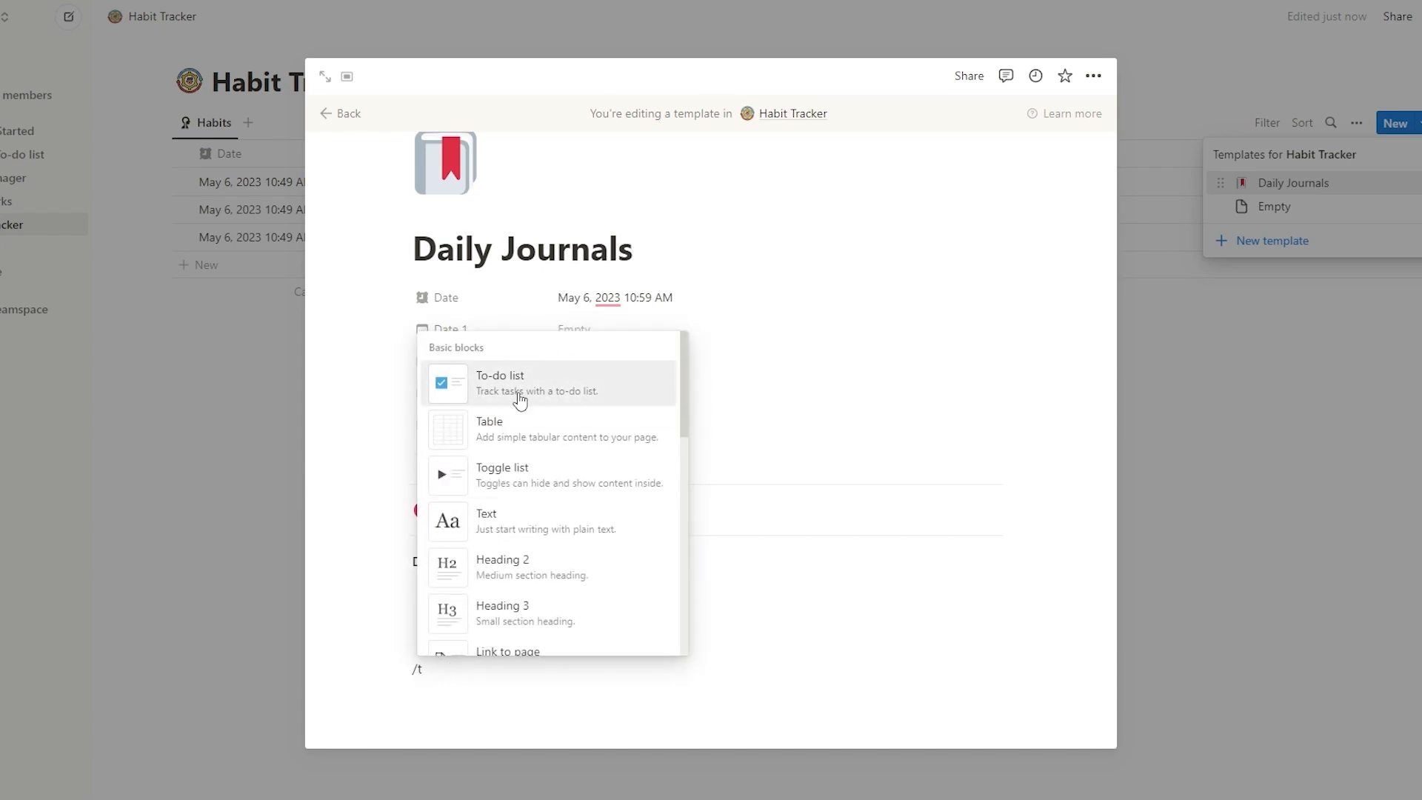
{"action": "left_click", "coordinate": [516, 393]}
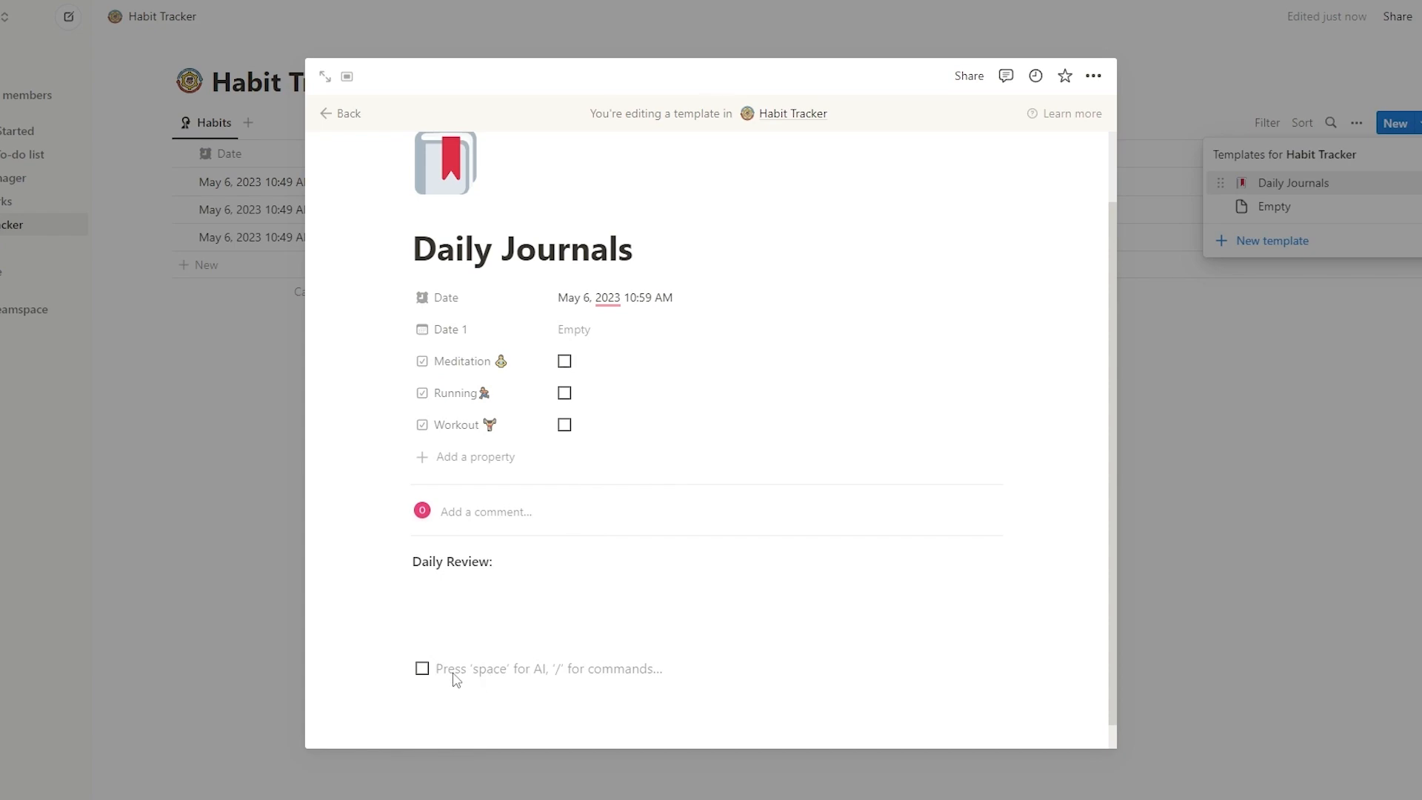
{"action": "type", "text": "T"}
{"action": "key", "text": "BackSpace"}
{"action": "type", "text": "Item . 1"}
{"action": "key", "text": "Return"}
{"action": "type", "text": "Item . 2"}
{"action": "key", "text": "Return"}
{"action": "type", "text": "Item . 3"}
Write "Daily Tasks:" on the empty line directly above the to-do list.
{"action": "mouse_move", "coordinate": [456, 686]}
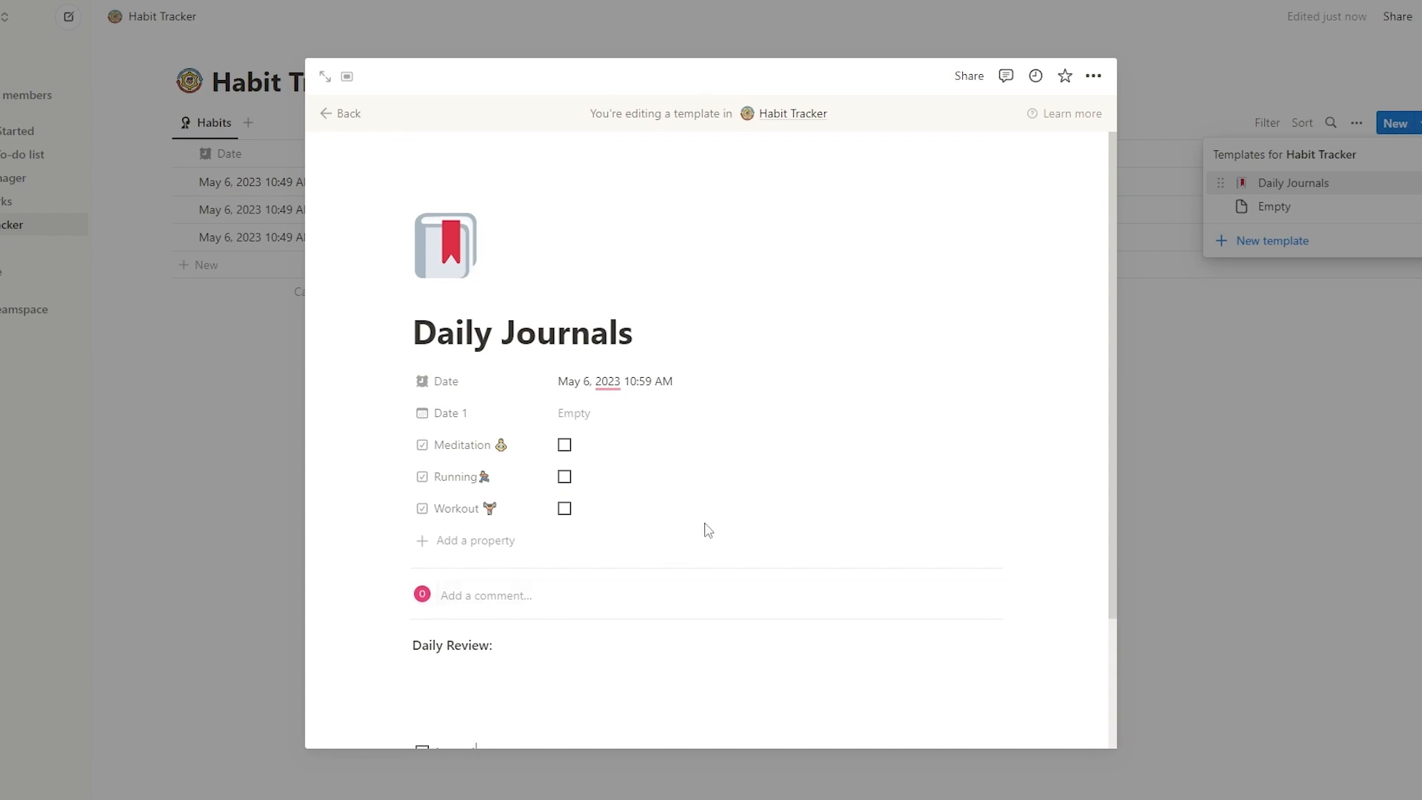
{"action": "scroll", "coordinate": [709, 530], "scroll_direction": "down", "scroll_amount": 3}
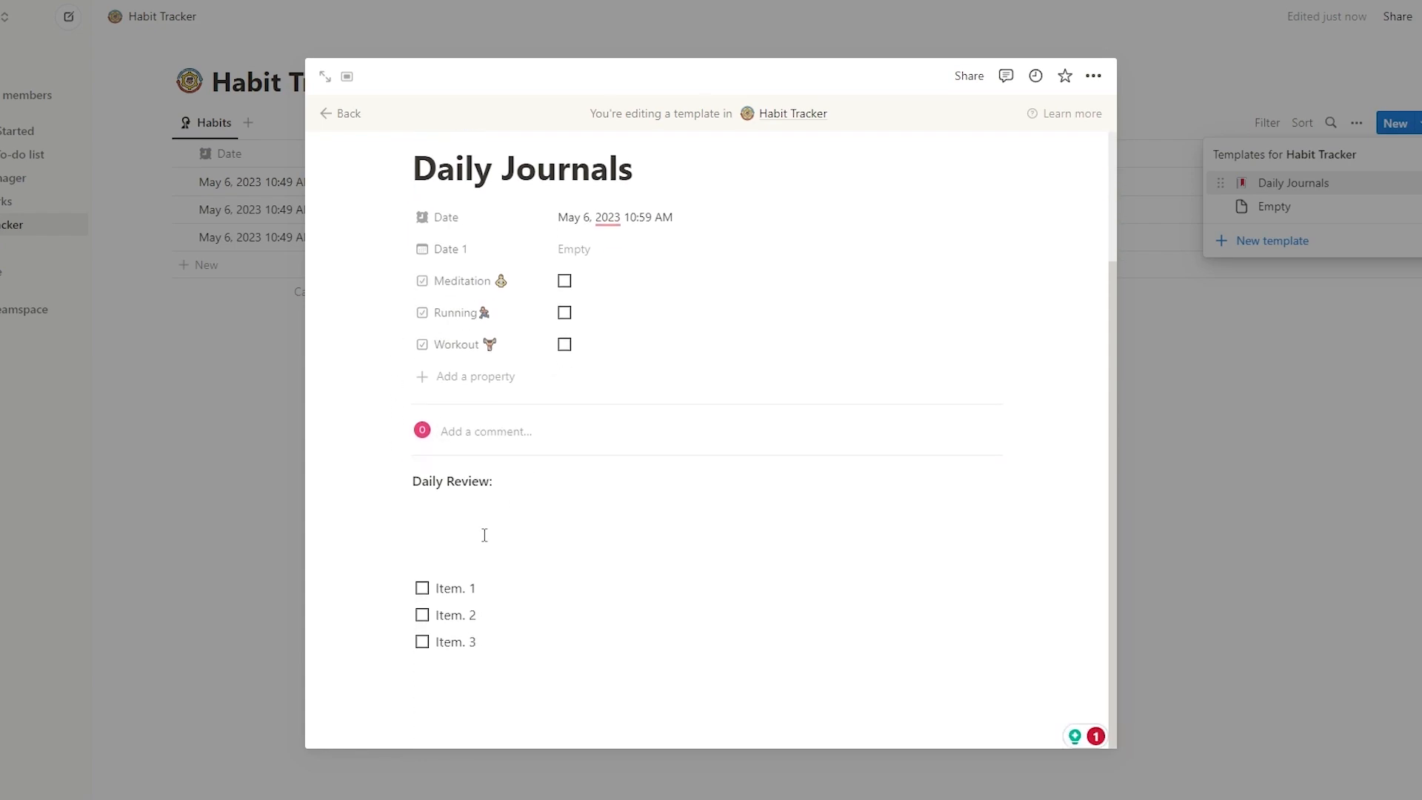
{"action": "left_click", "coordinate": [428, 561]}
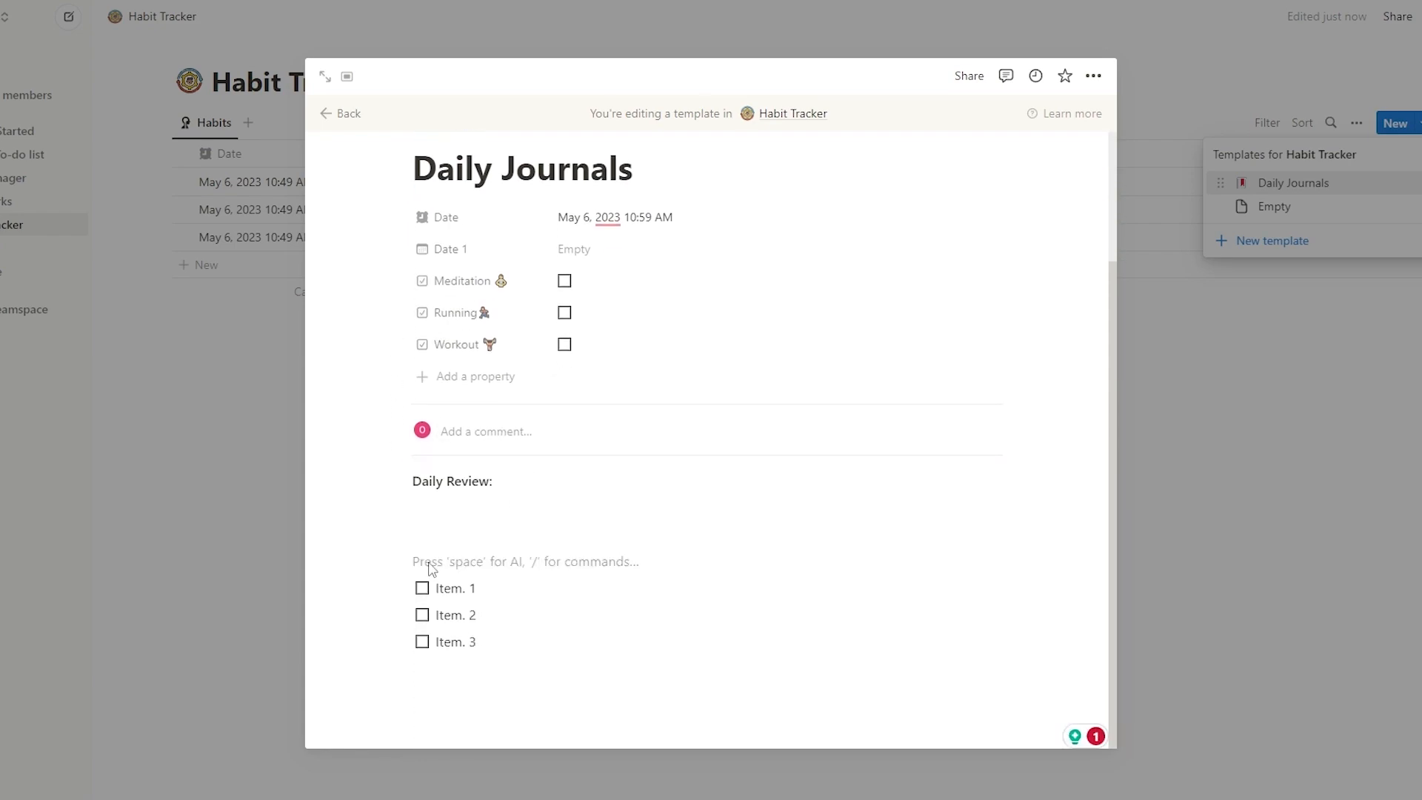
{"action": "type", "text": "Da"}
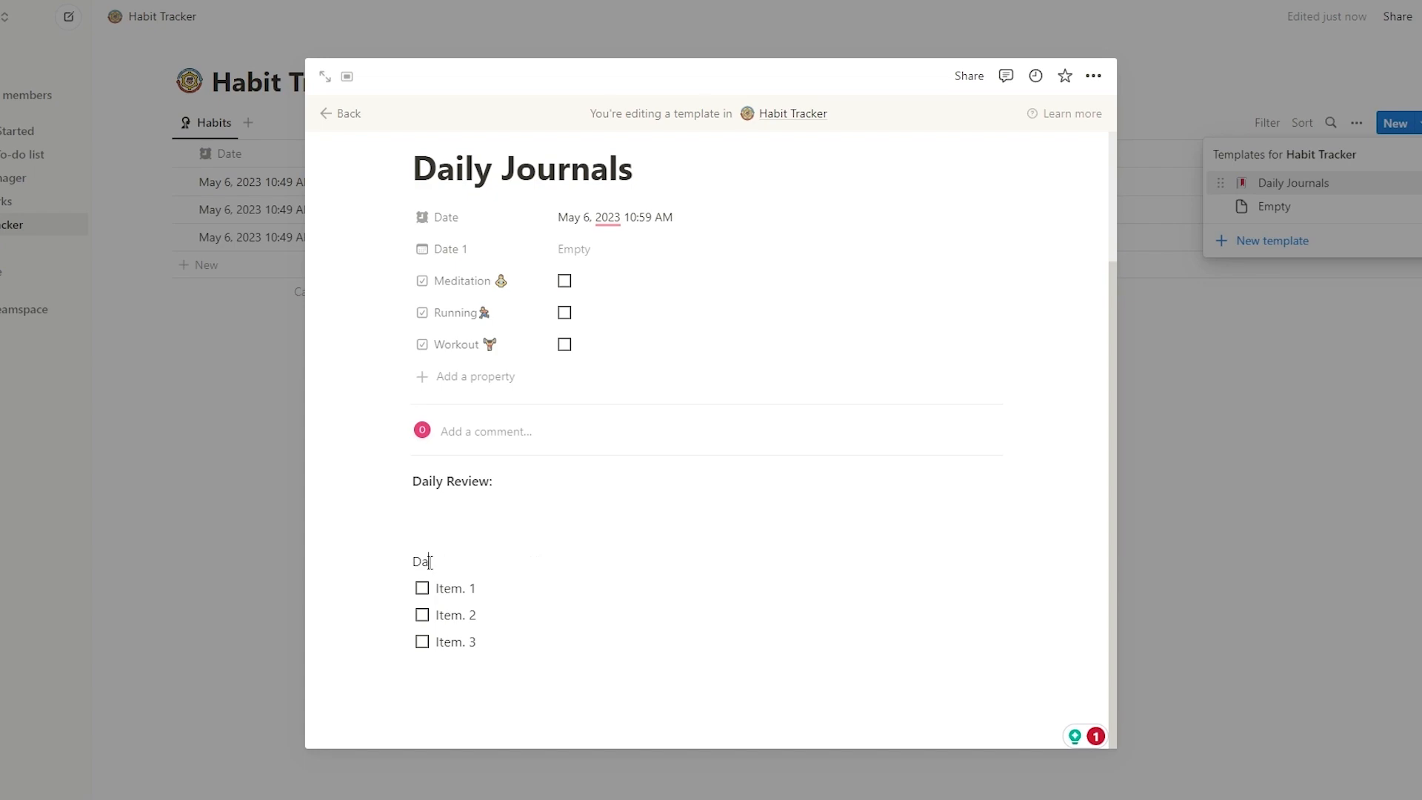
{"action": "type", "text": "ily Tasks:"}
{"action": "left_click", "coordinate": [575, 677]}
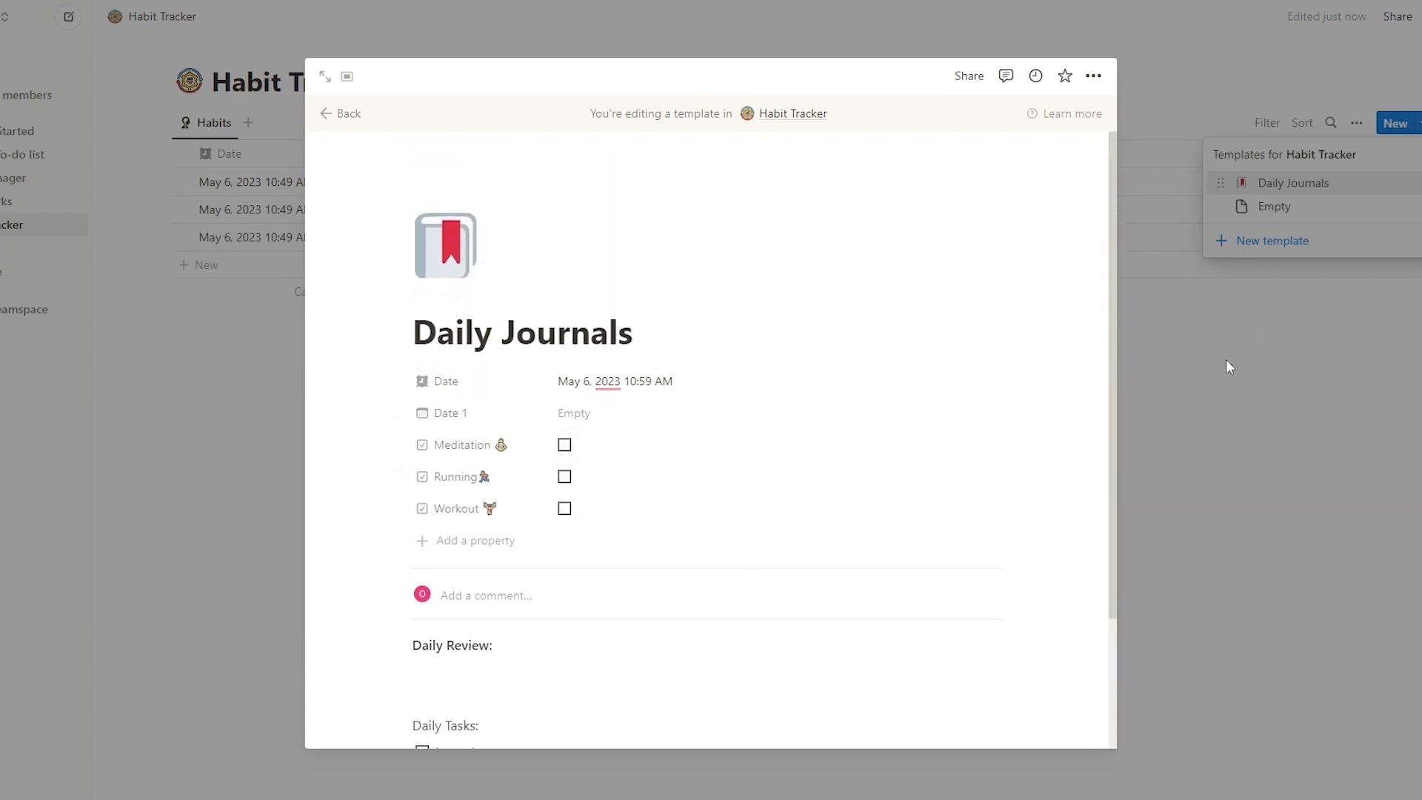
Close the Daily Journals template and open the Habit Tracker database's list of templates.
{"action": "left_click", "coordinate": [1235, 533]}
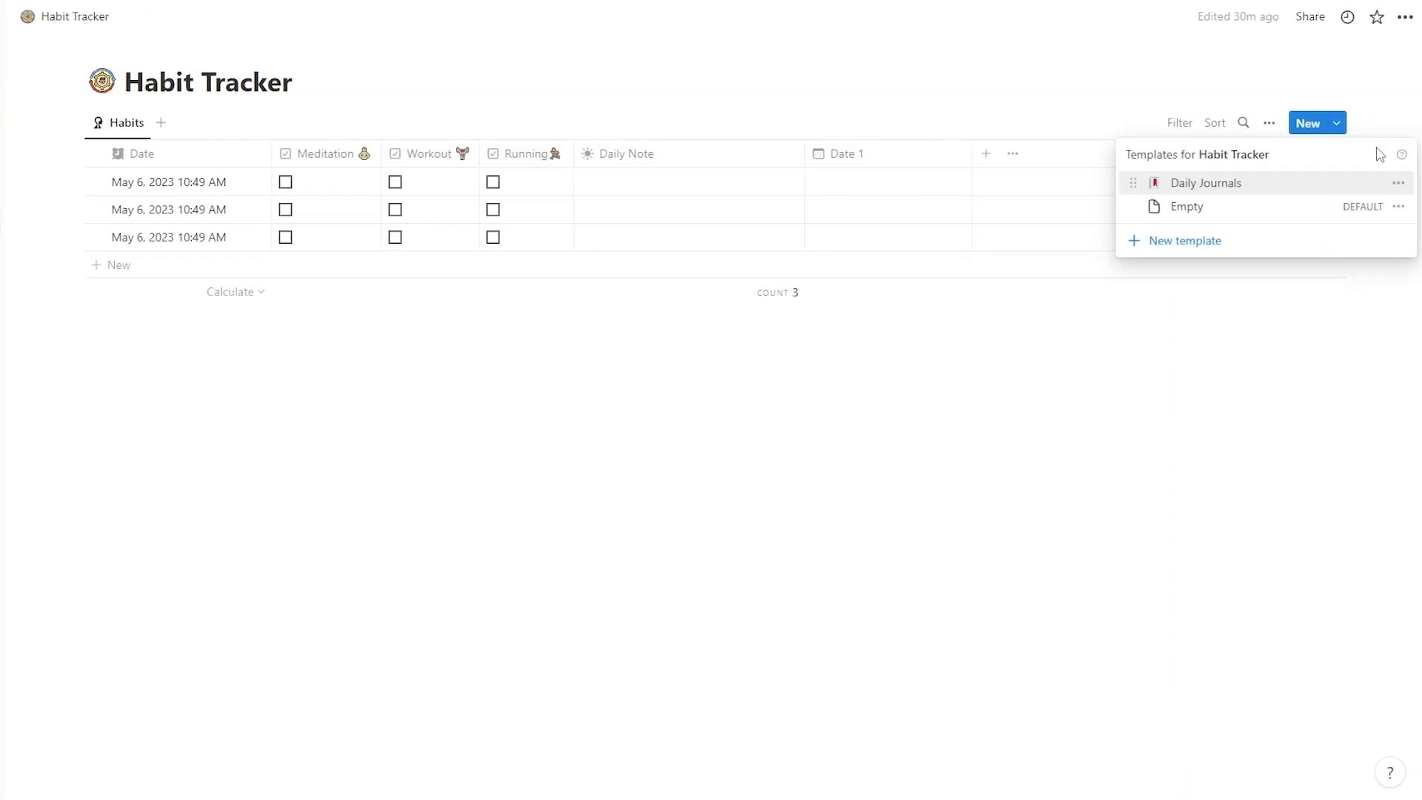
{"action": "left_click", "coordinate": [1244, 561]}
{"action": "left_click", "coordinate": [1336, 123]}
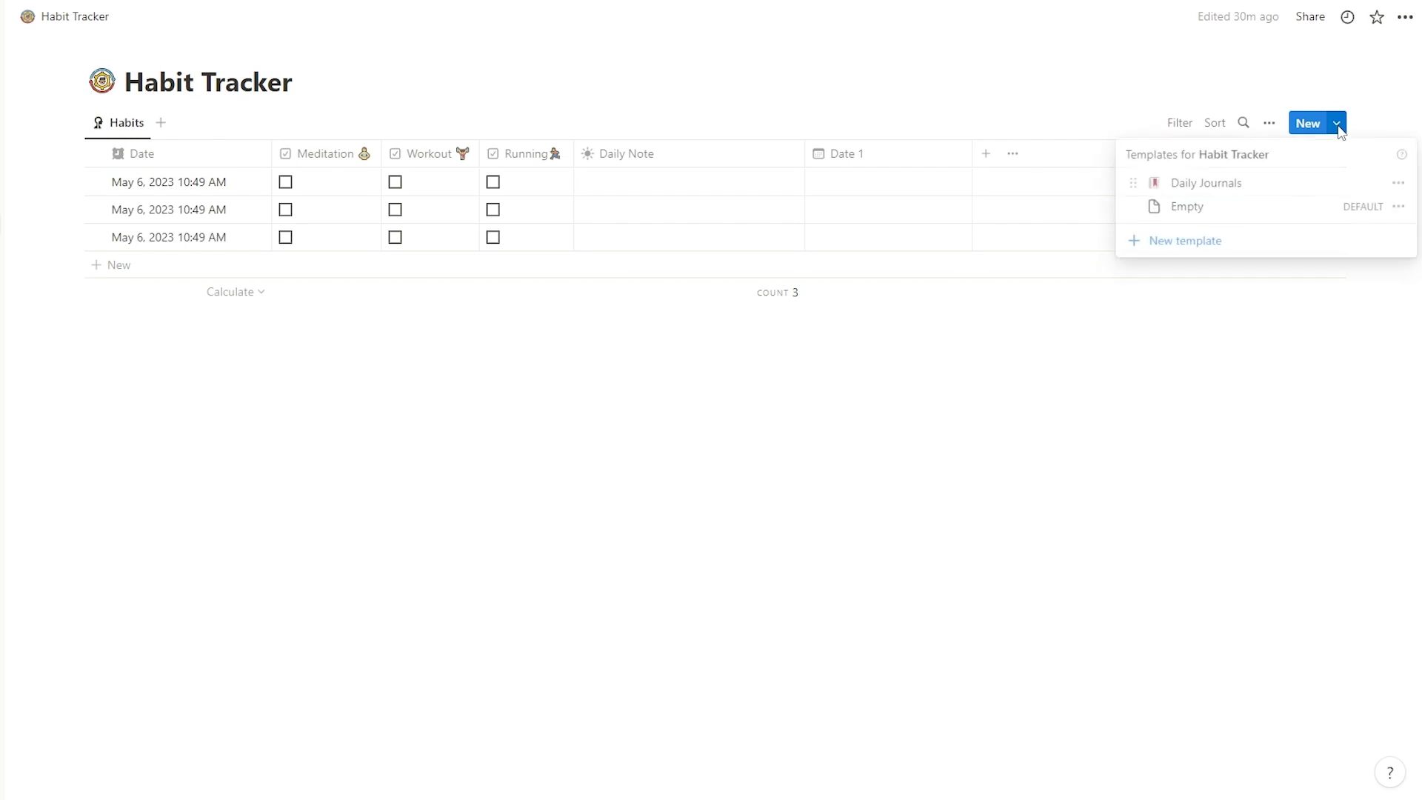
Set the Daily Journals template to repeat every day with a creation time of 11:31, and save the schedule.
{"action": "left_click", "coordinate": [1400, 187]}
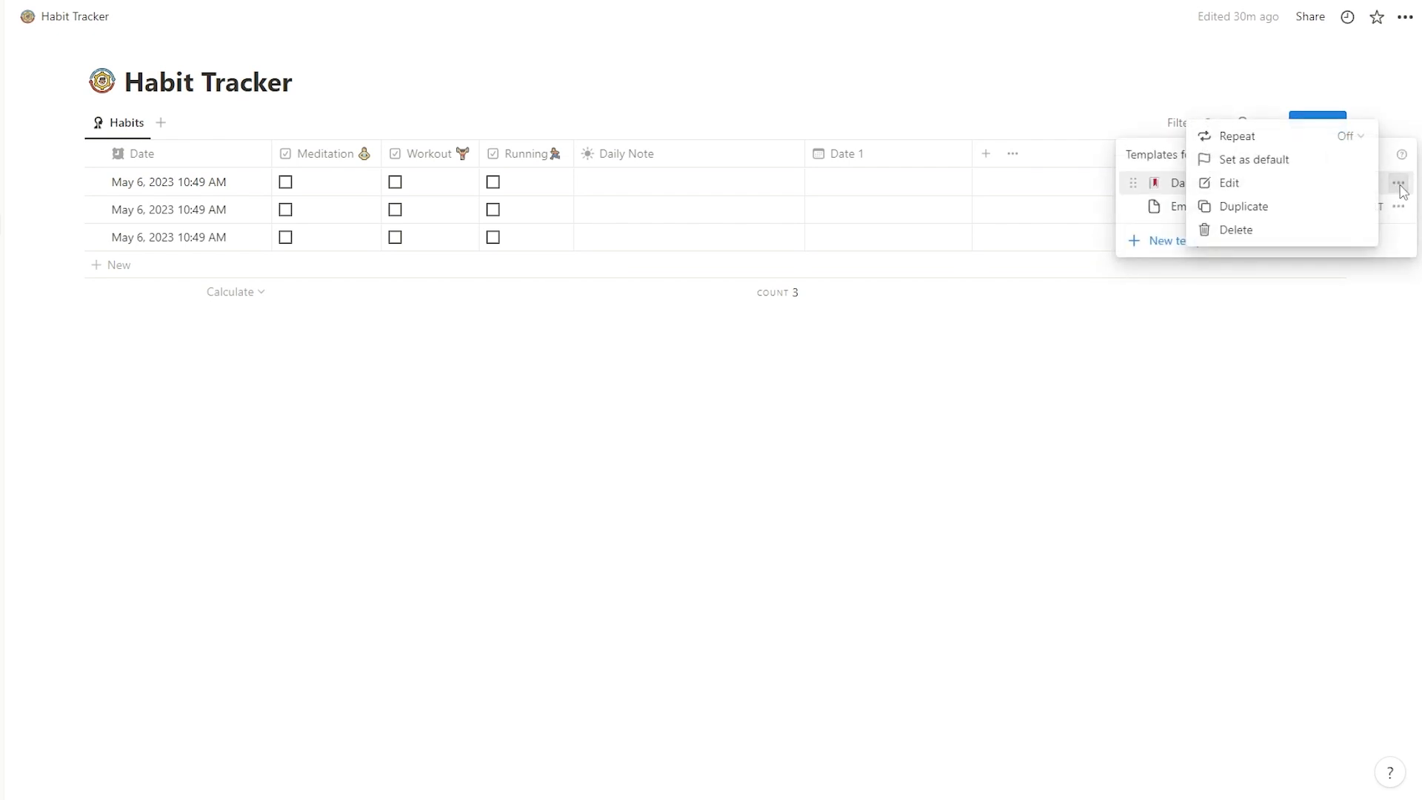
{"action": "left_click", "coordinate": [1360, 142]}
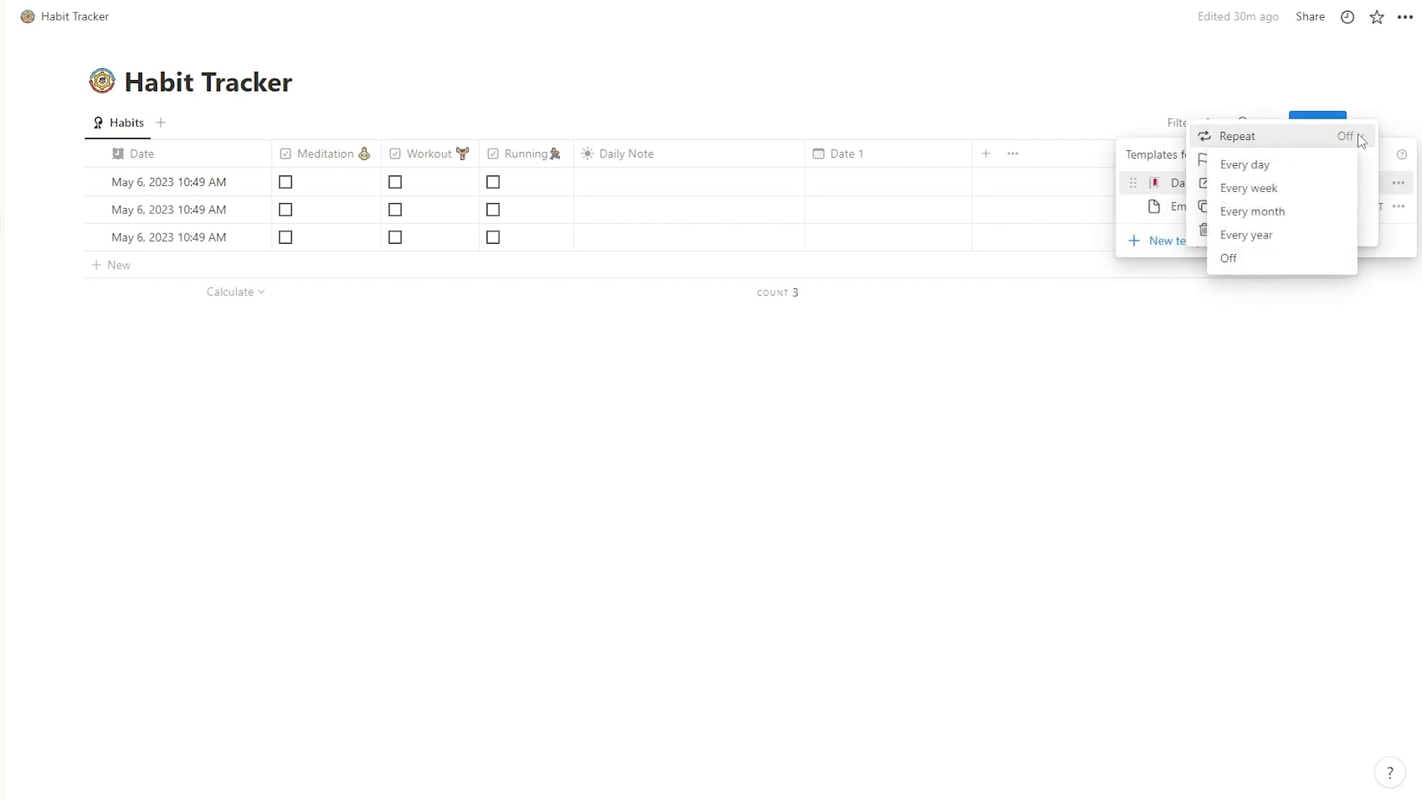
{"action": "left_click", "coordinate": [1290, 176]}
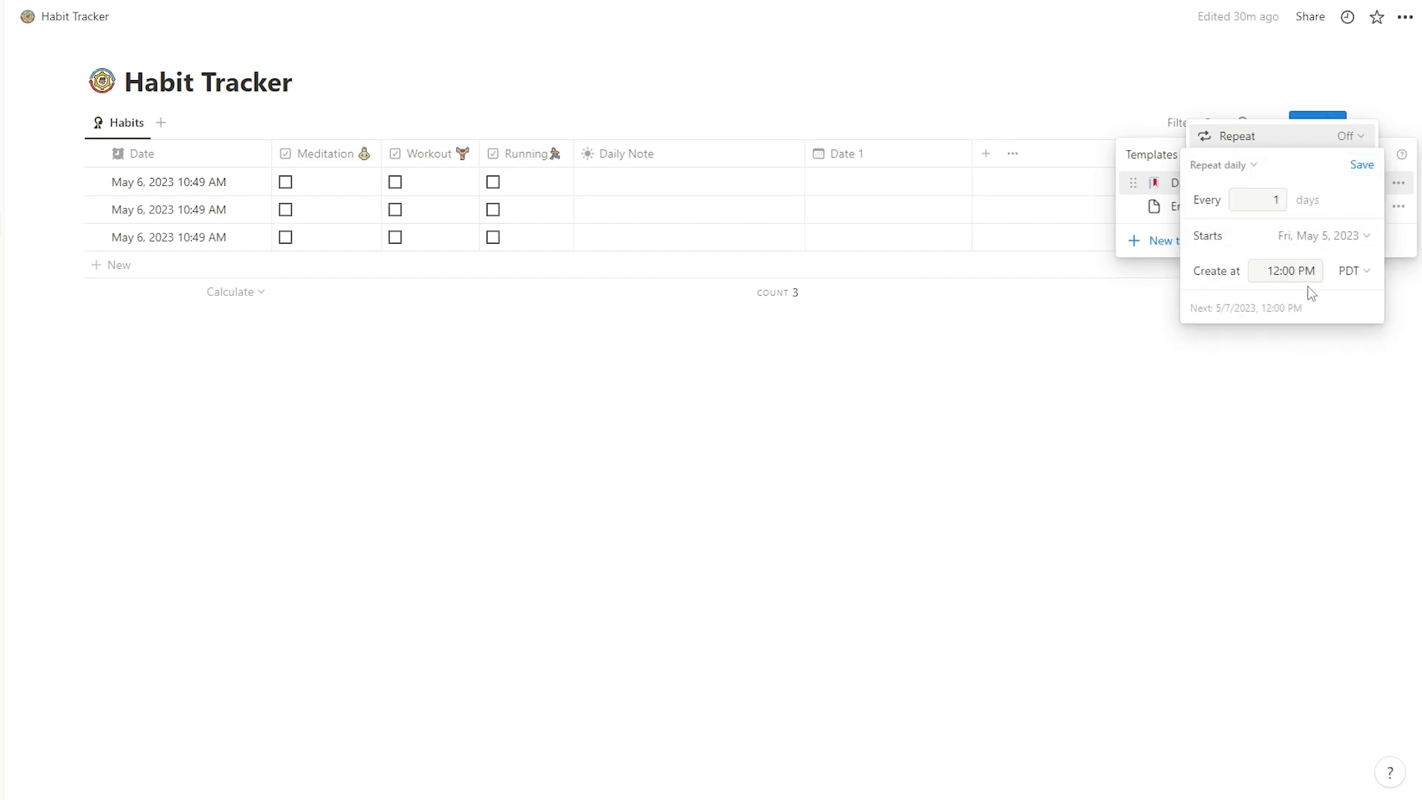
{"action": "left_click", "coordinate": [1273, 271]}
{"action": "left_click_drag", "start_coordinate": [1264, 271], "coordinate": [1297, 282]}
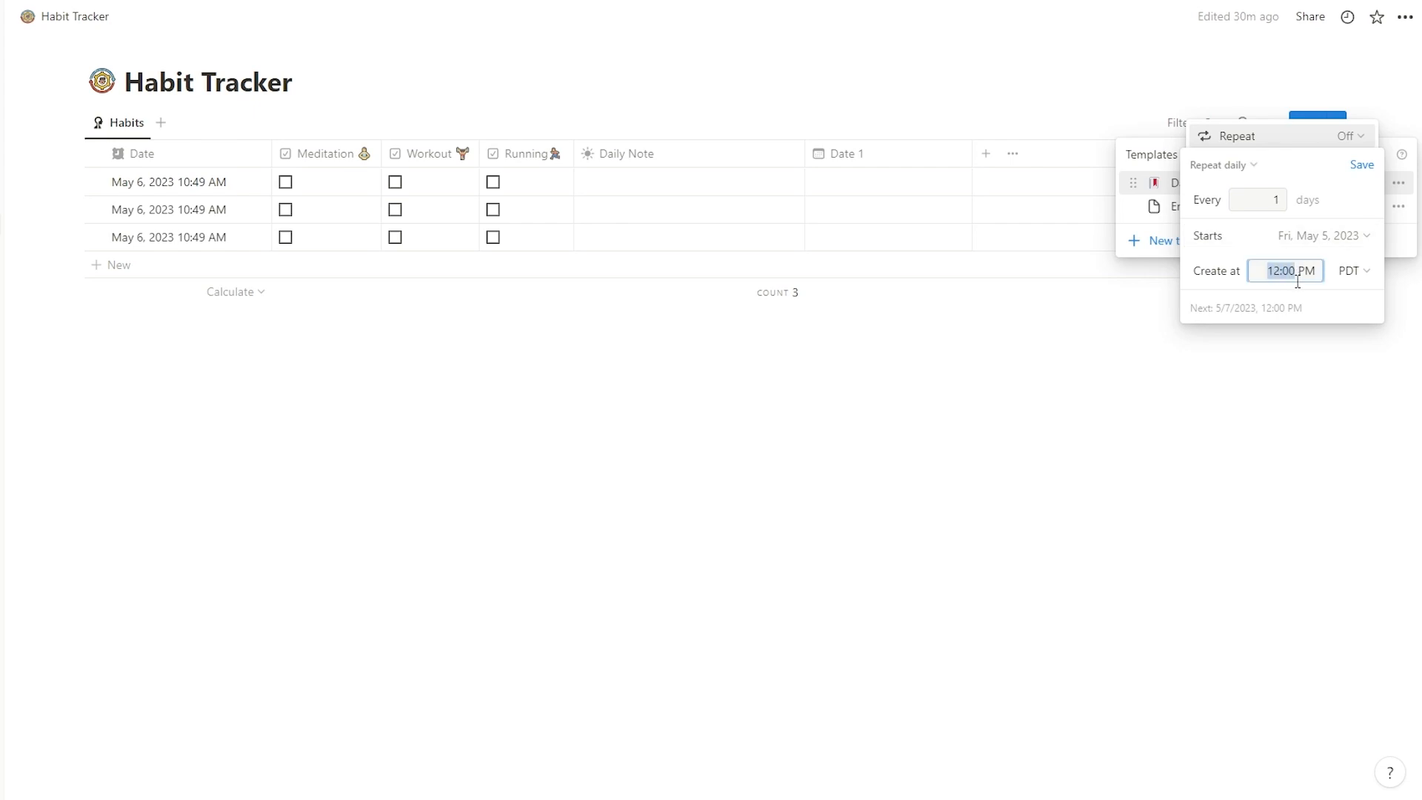
{"action": "type", "text": "11:31"}
{"action": "left_click", "coordinate": [1368, 168]}
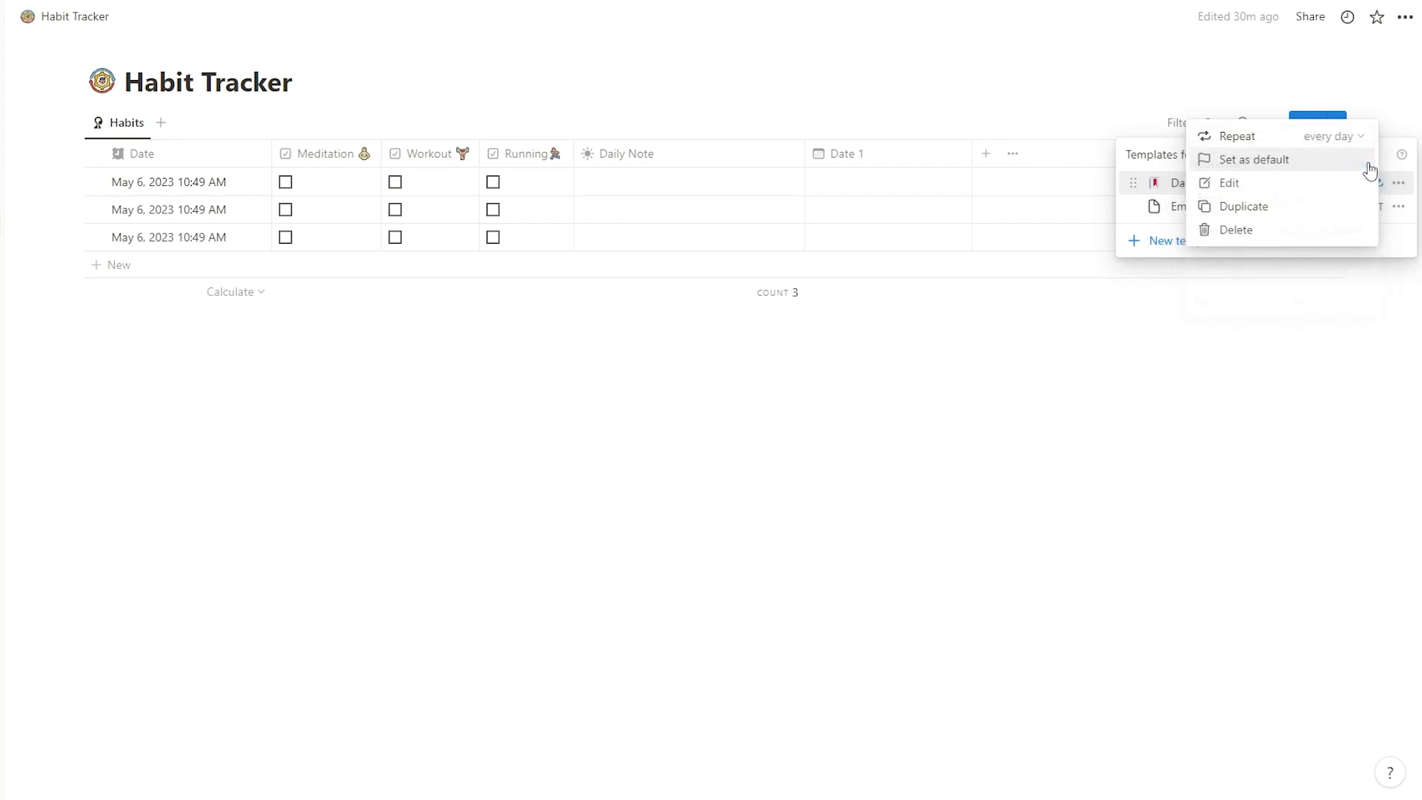
{"action": "left_click", "coordinate": [1263, 454]}
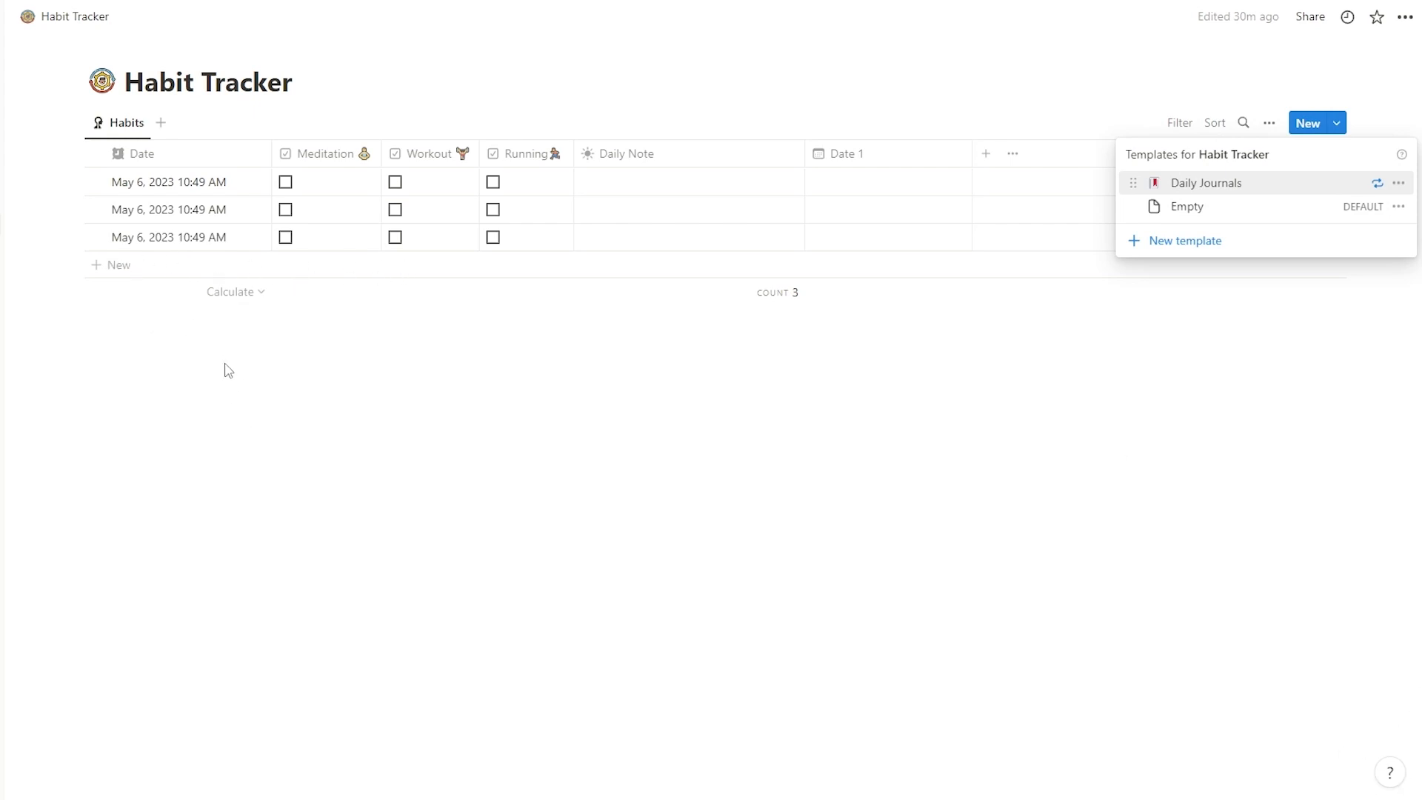
Change the Daily Journals template's daily creation time to 11:33 AM in GMT+5, save the schedule and close the template list.
{"action": "left_click", "coordinate": [146, 278]}
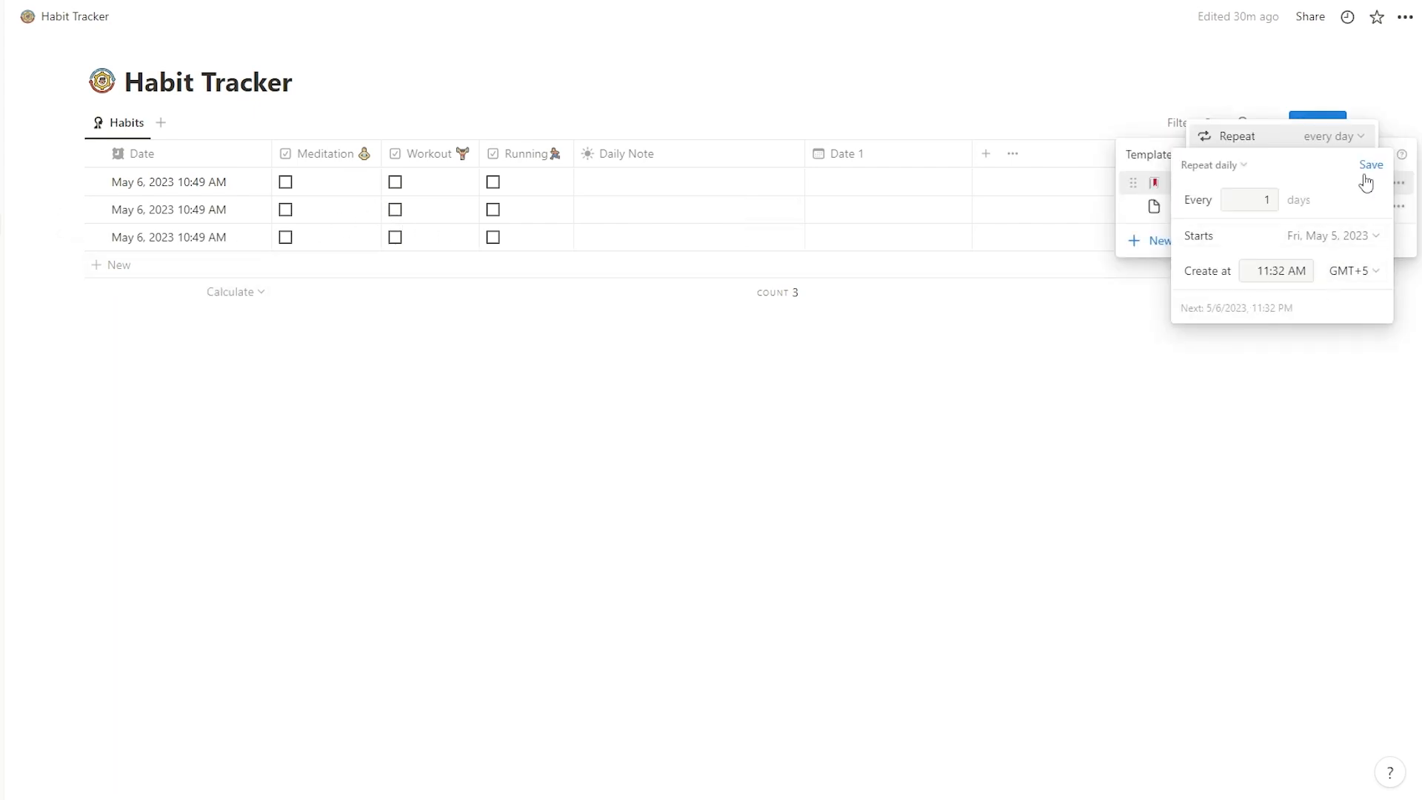
{"action": "left_click", "coordinate": [1366, 176]}
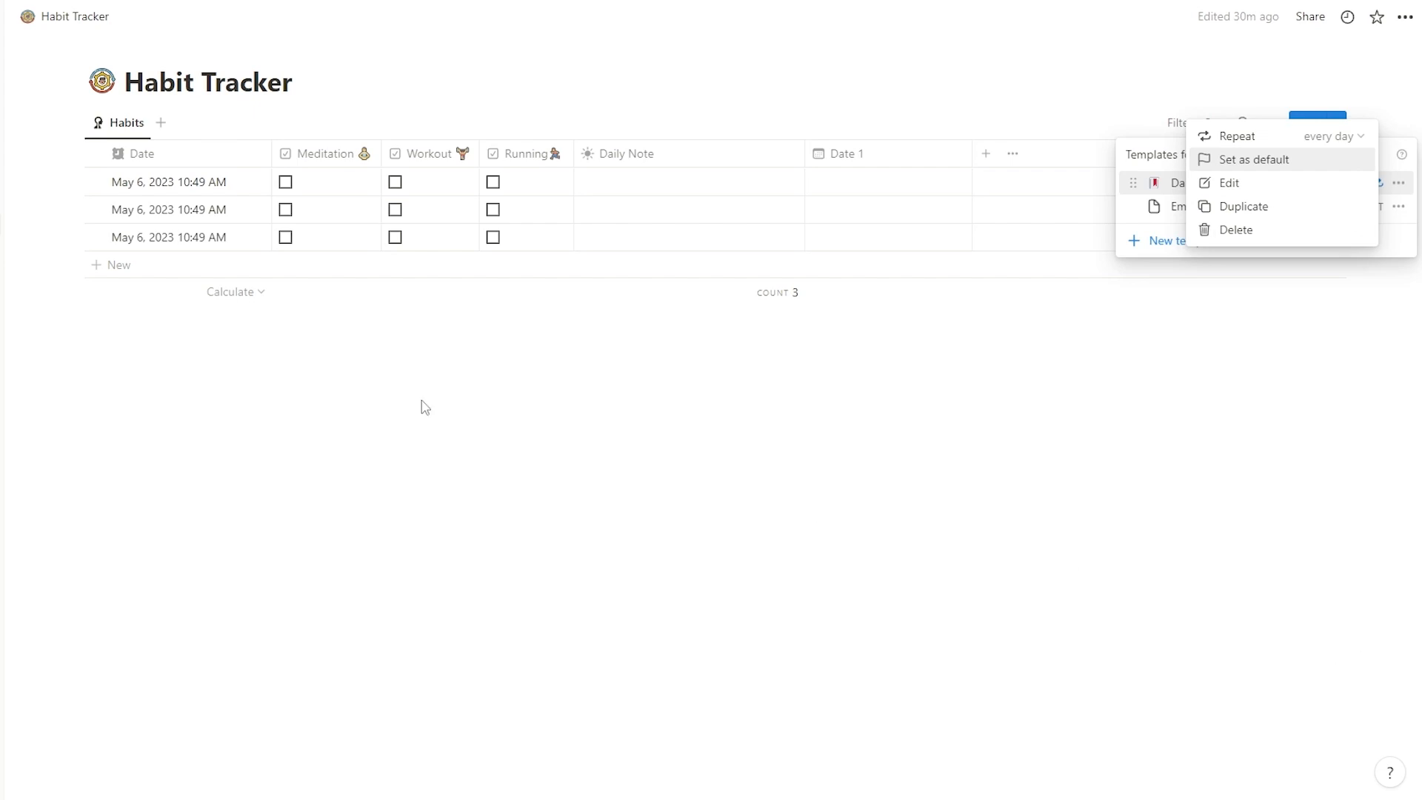
{"action": "left_click", "coordinate": [1365, 138]}
{"action": "left_click", "coordinate": [1367, 170]}
{"action": "left_click", "coordinate": [1177, 503]}
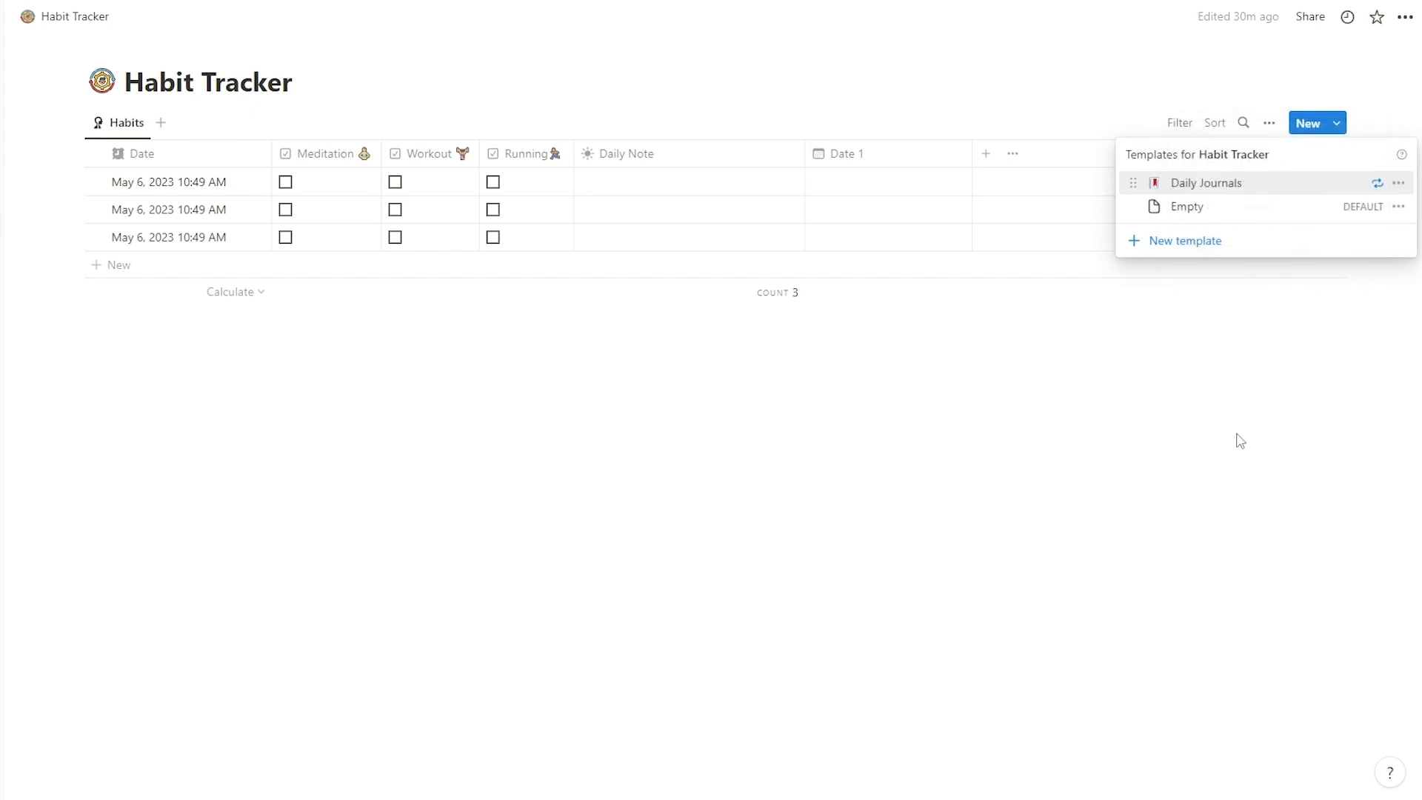
{"action": "left_click", "coordinate": [1241, 441]}
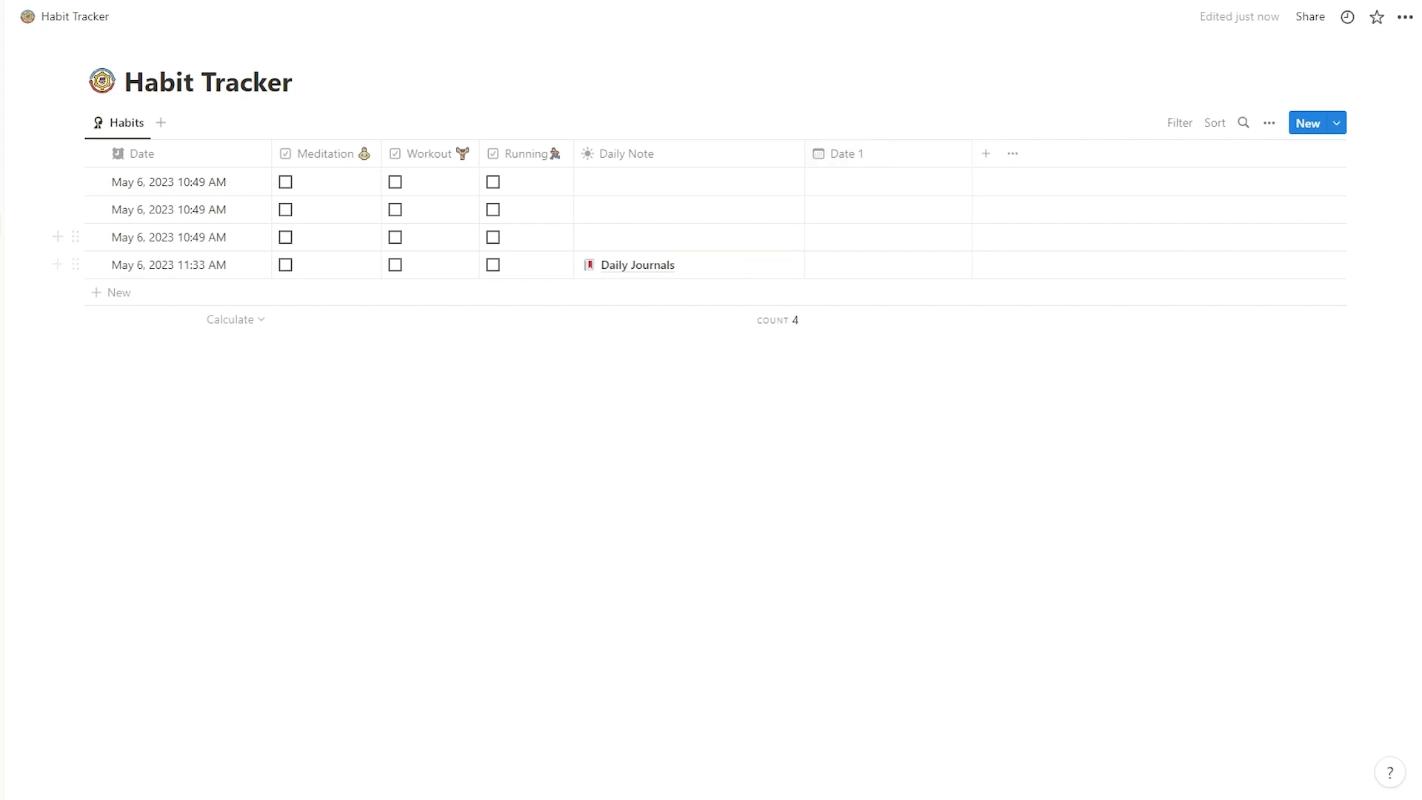
Review the Daily Journals template's repeat schedule and close its settings without editing them.
{"action": "left_click", "coordinate": [1336, 123]}
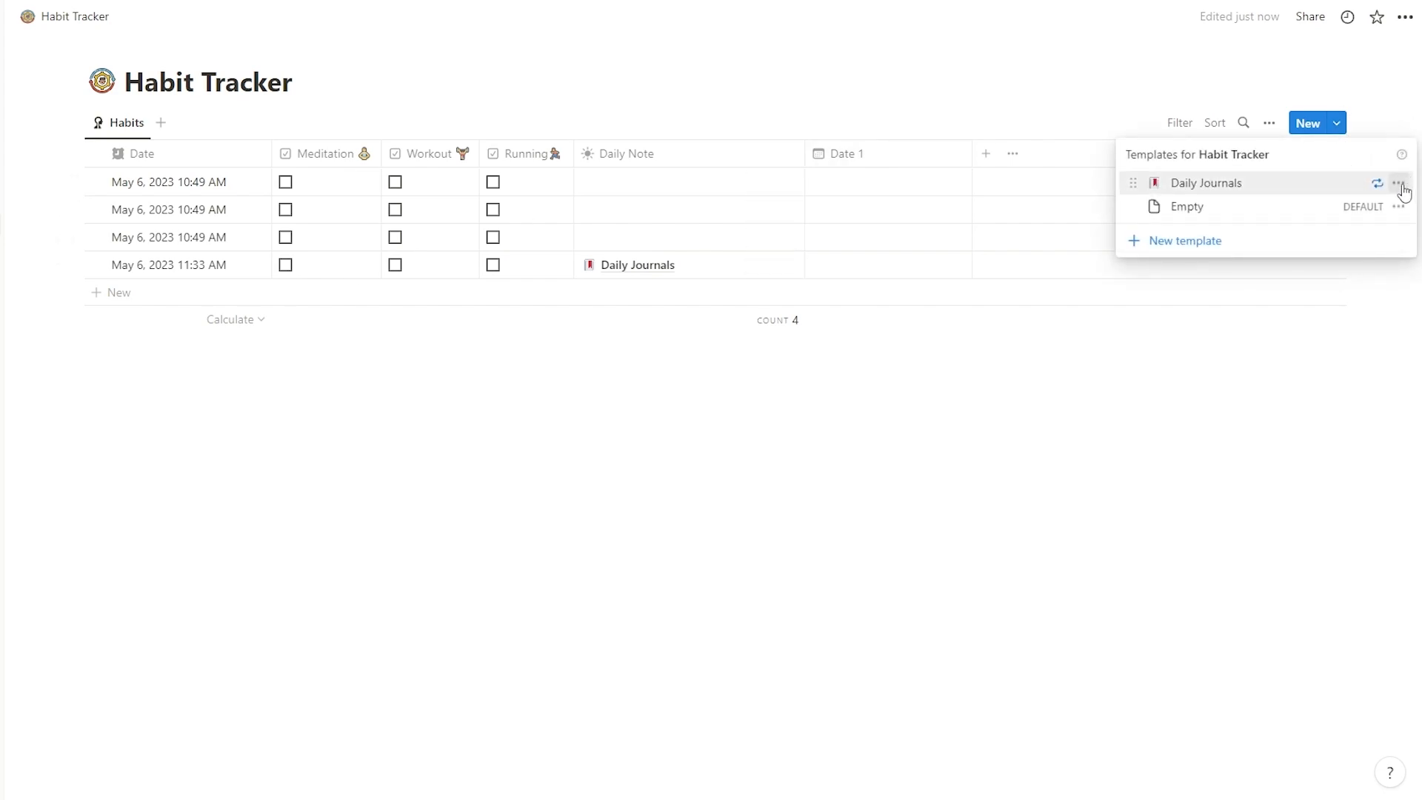
{"action": "left_click", "coordinate": [1398, 183]}
{"action": "left_click", "coordinate": [1335, 137]}
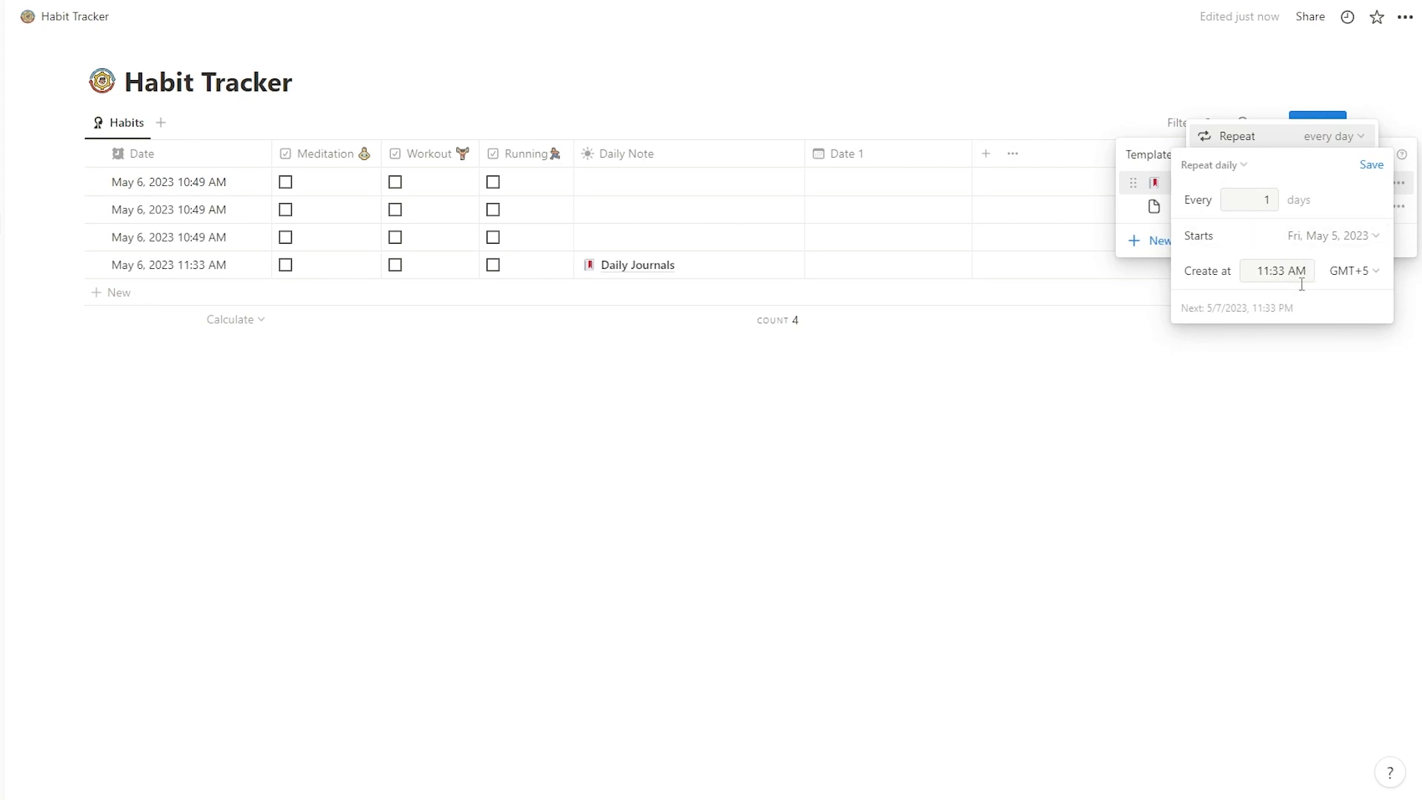
{"action": "left_click", "coordinate": [1248, 546]}
{"action": "left_click", "coordinate": [551, 430]}
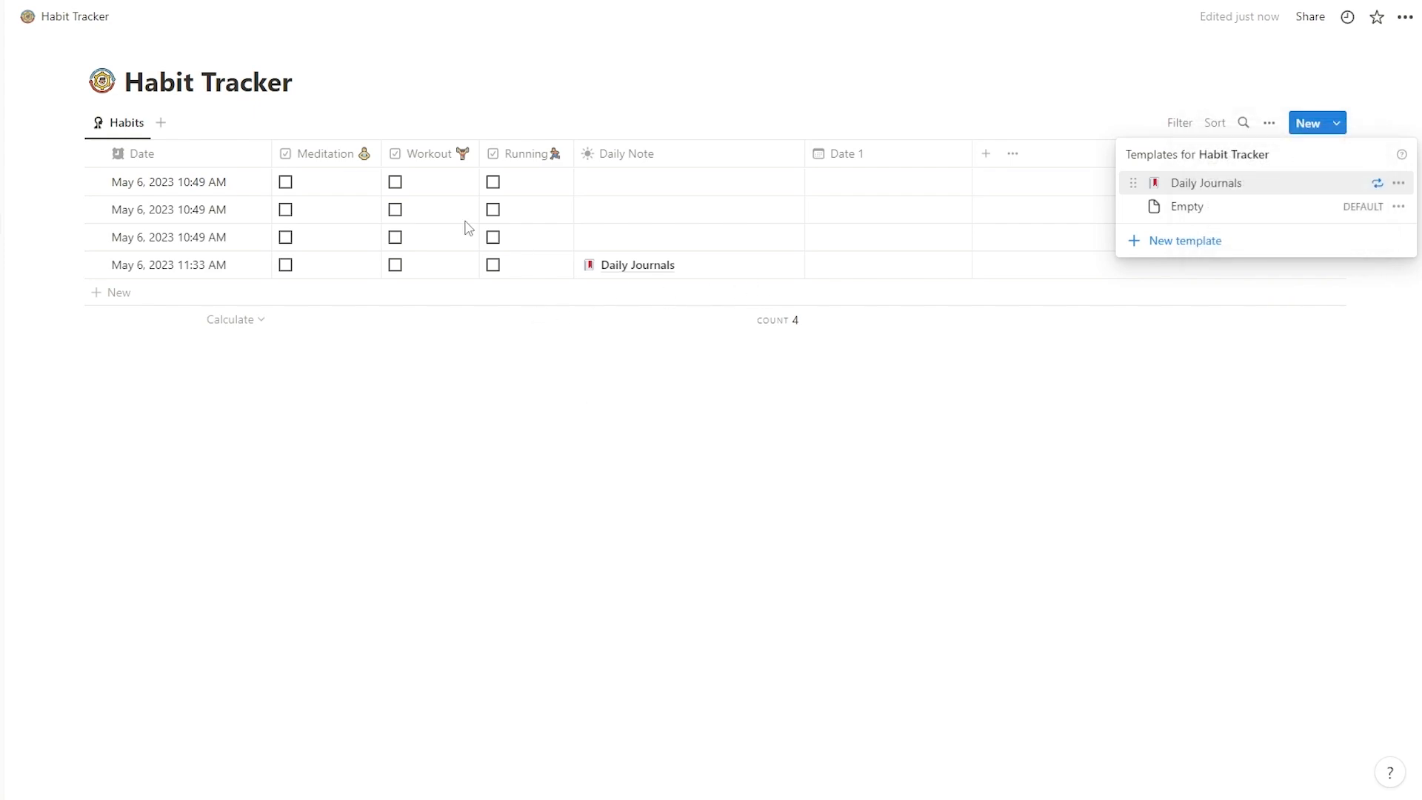
{"action": "left_click", "coordinate": [115, 245]}
Delete the three empty entries dated May 6, 2023 10:49 AM from the Habits table.
{"action": "left_click", "coordinate": [97, 237]}
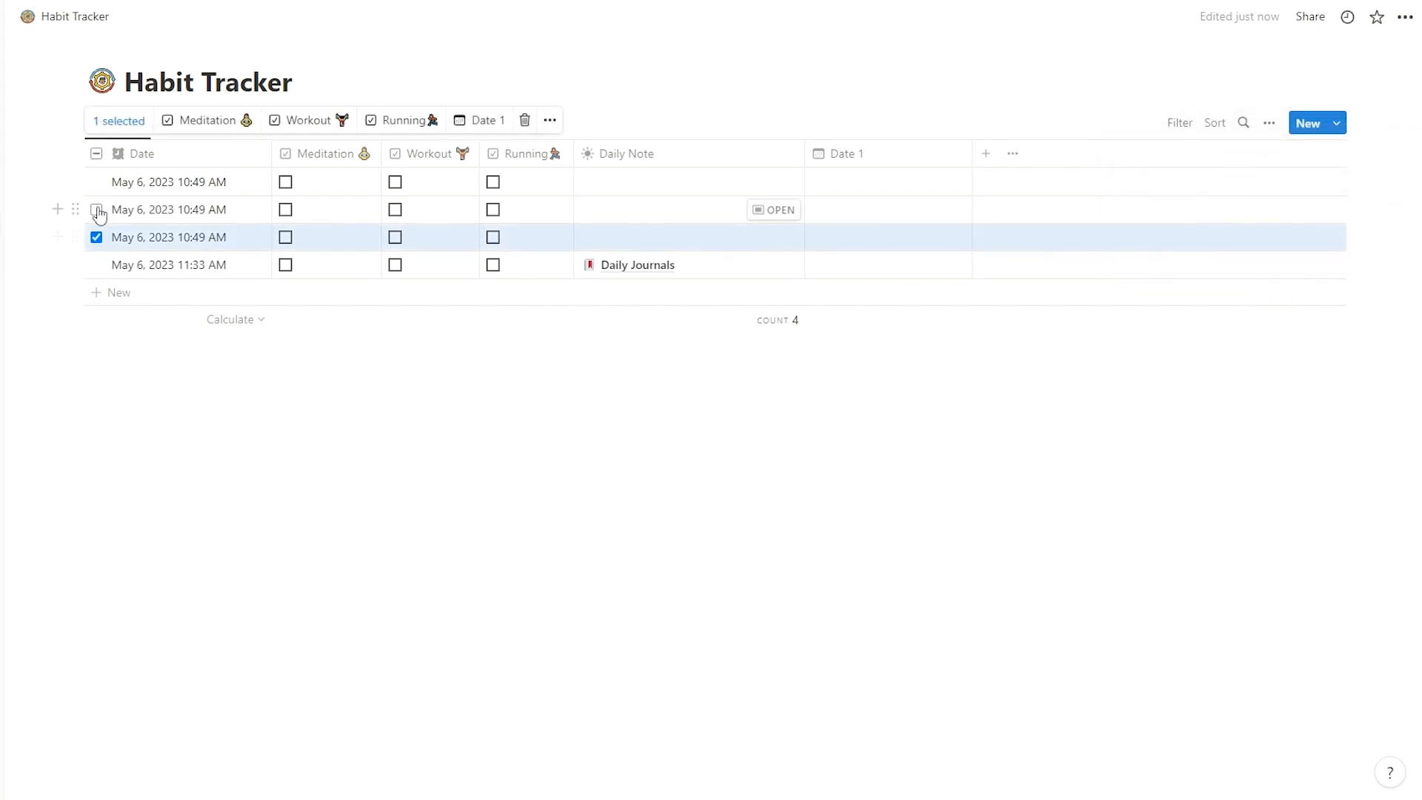
{"action": "left_click", "coordinate": [96, 209]}
{"action": "left_click", "coordinate": [96, 182]}
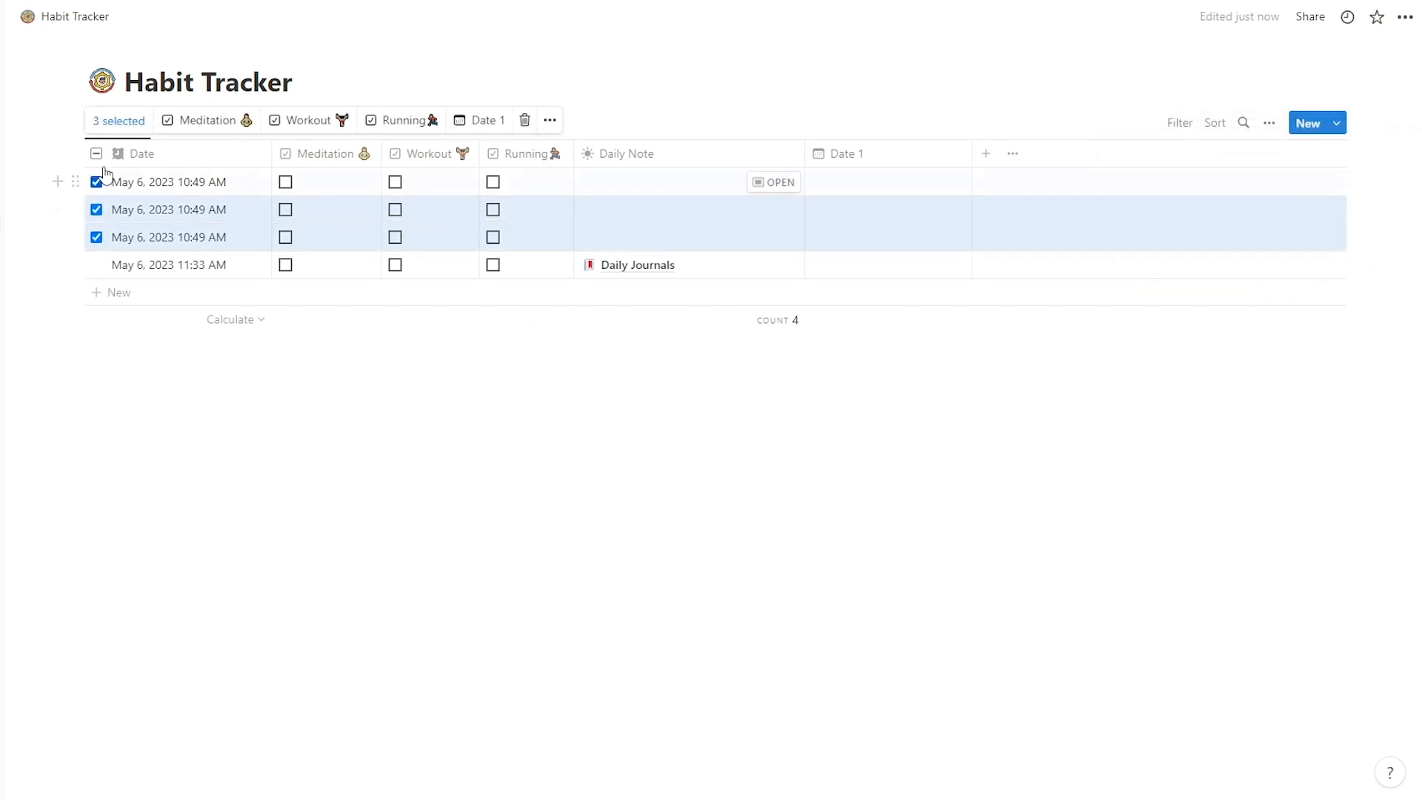
{"action": "left_click", "coordinate": [524, 121]}
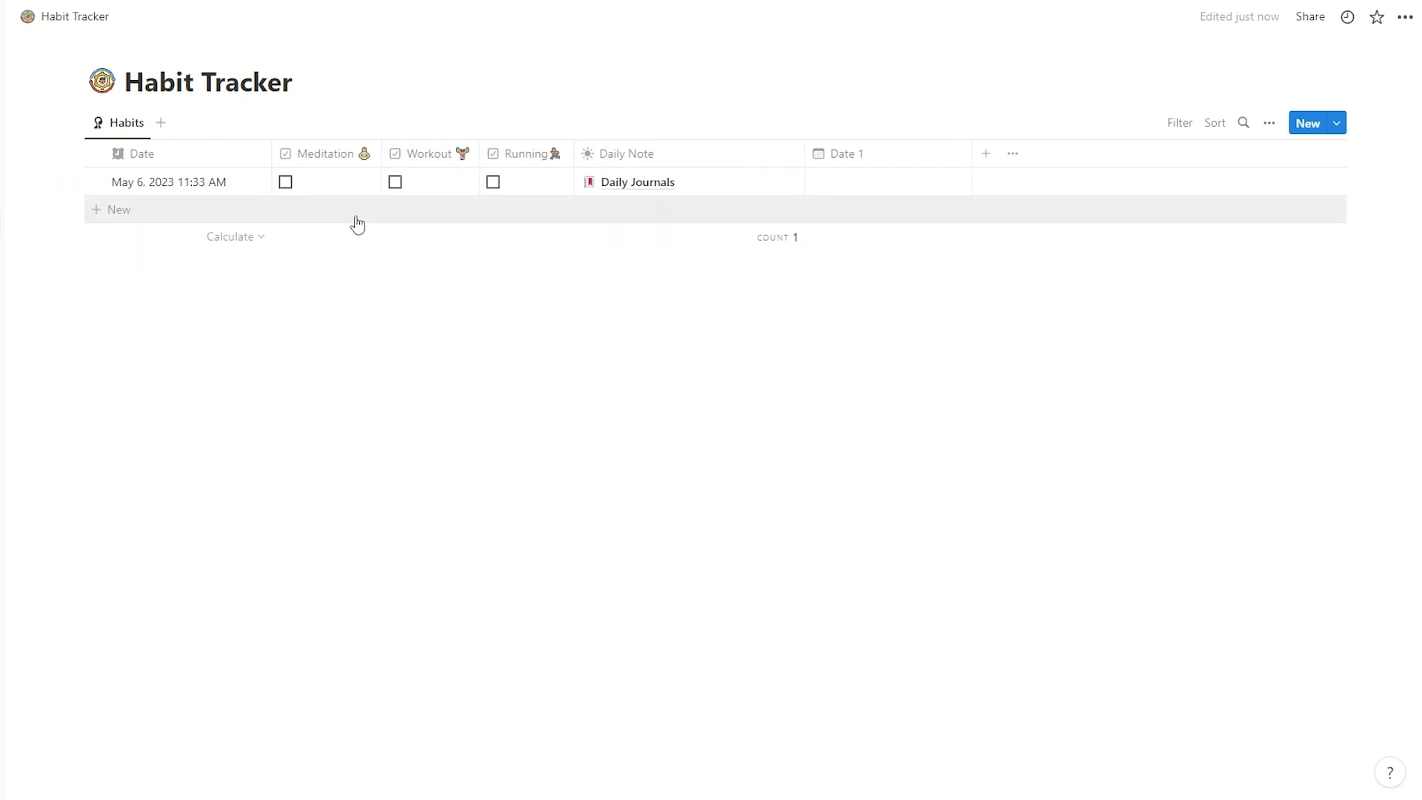
Mark Meditation, Workout and Running as done for the Daily Journals entry.
{"action": "left_click", "coordinate": [290, 183]}
{"action": "left_click", "coordinate": [397, 184]}
{"action": "left_click", "coordinate": [508, 191]}
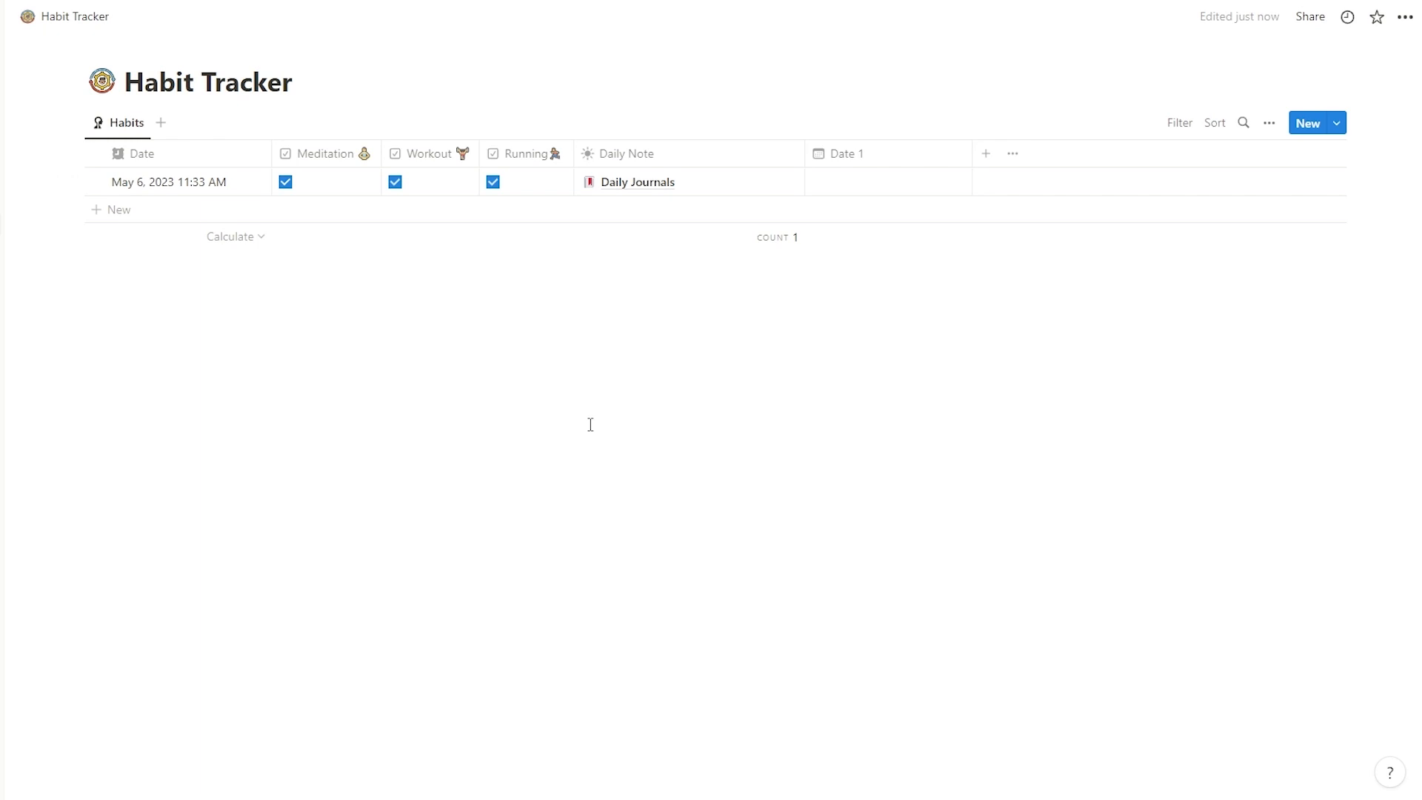